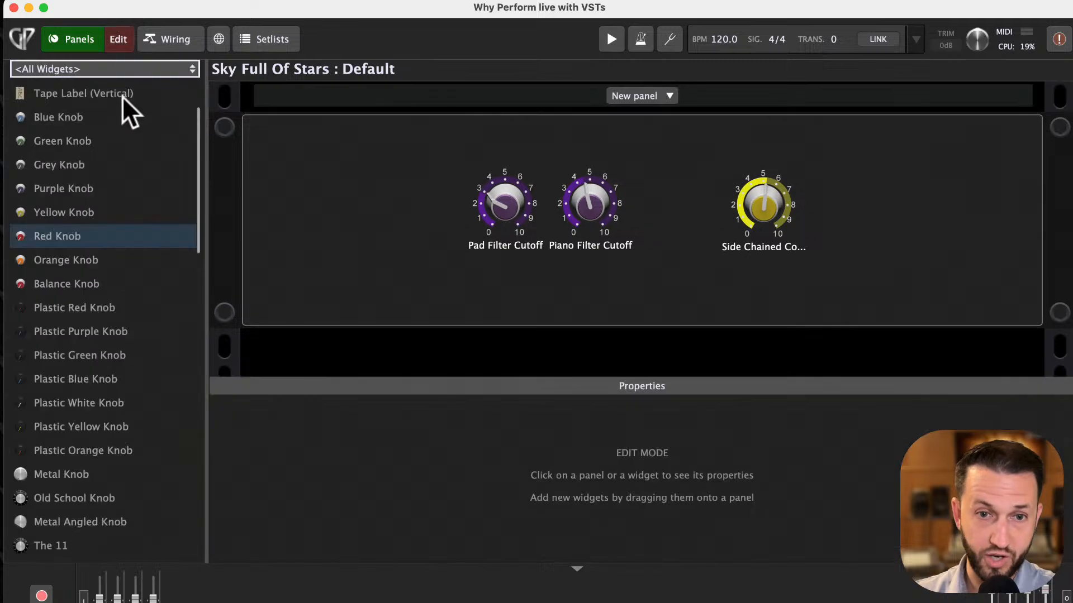
- Open the wiring view of the empty Rackspace_2
left_click(284, 38)
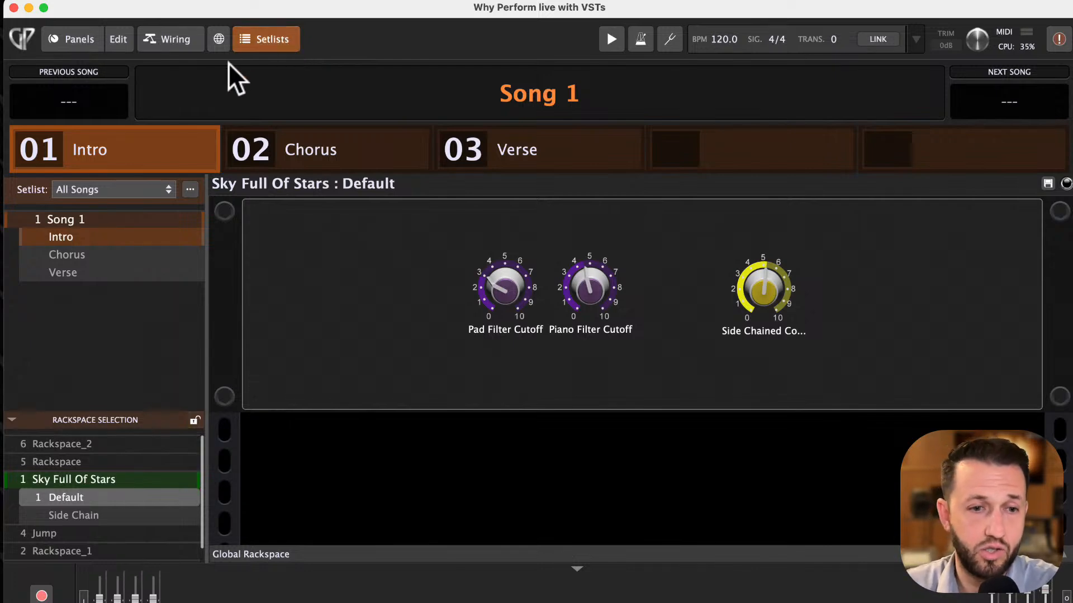
left_click(153, 33)
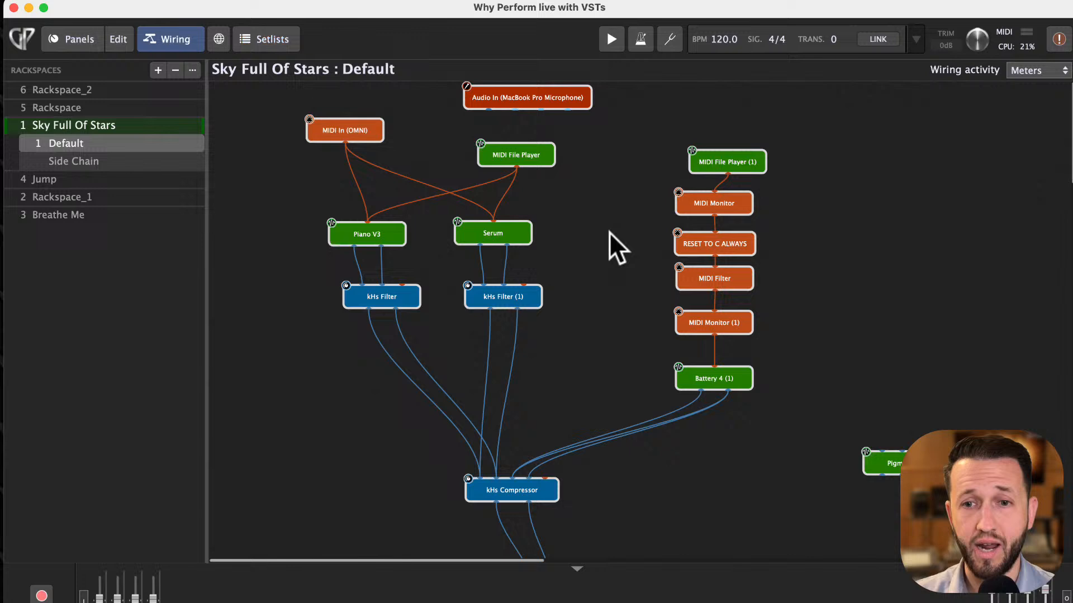
left_click(48, 89)
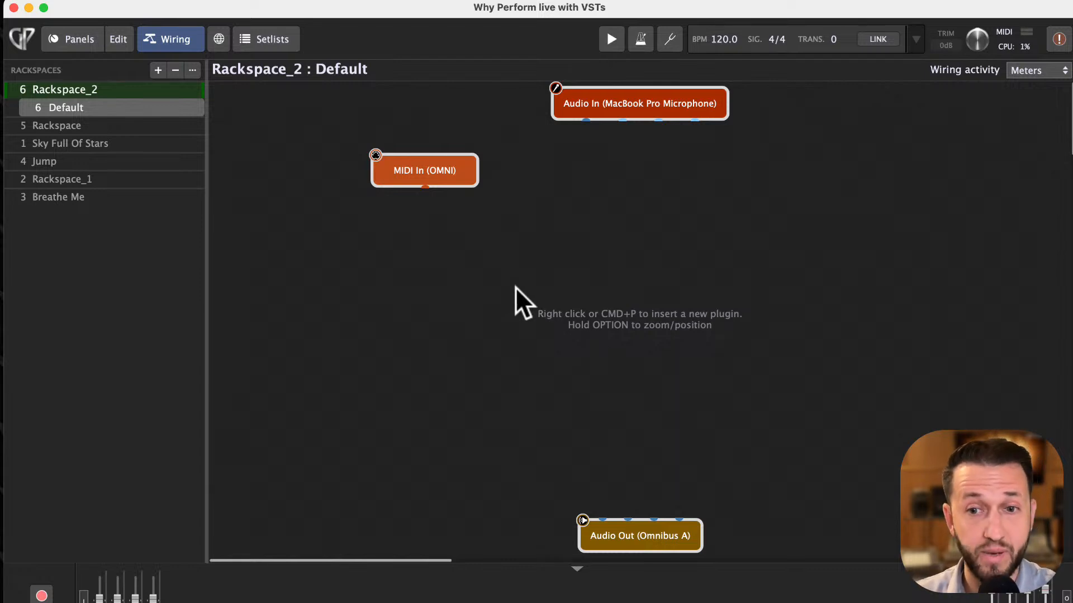
- Browse the Cherry Audio plugins in the insert-plugin menu
right_click(474, 263)
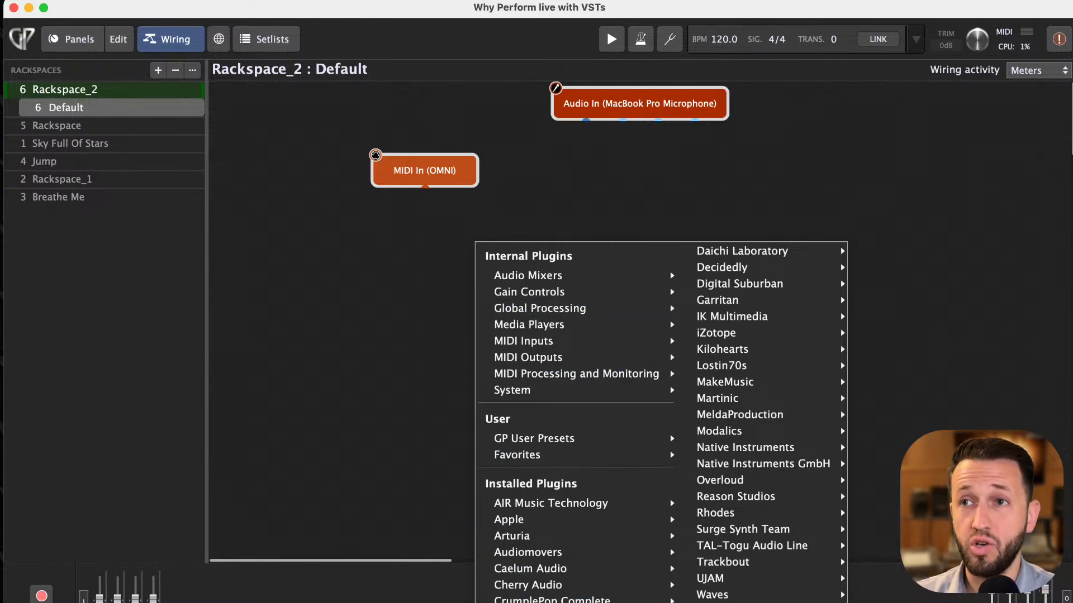
mouse_move(738, 602)
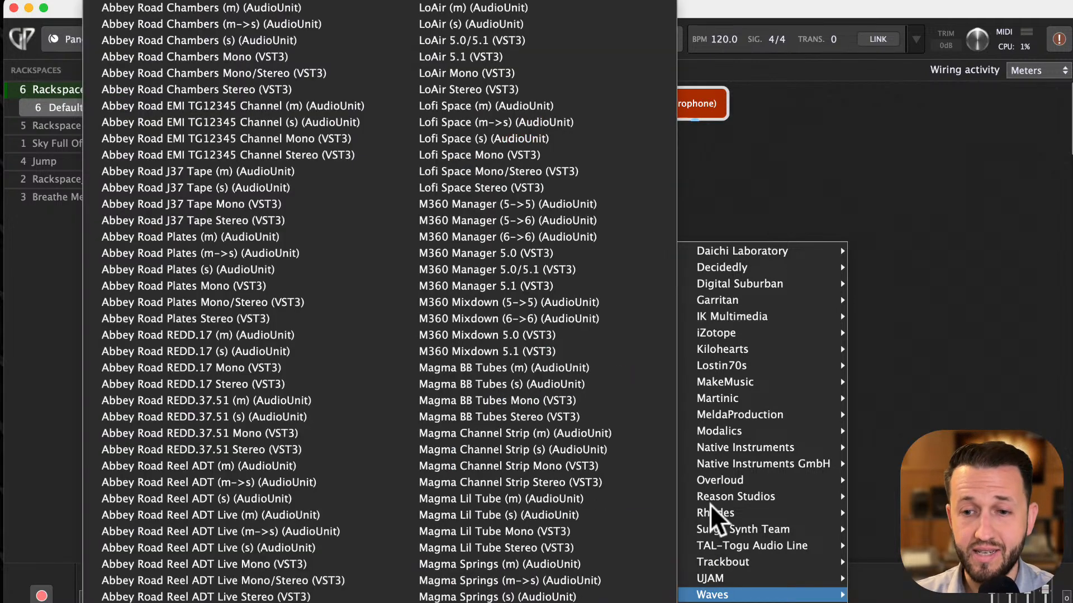
mouse_move(748, 482)
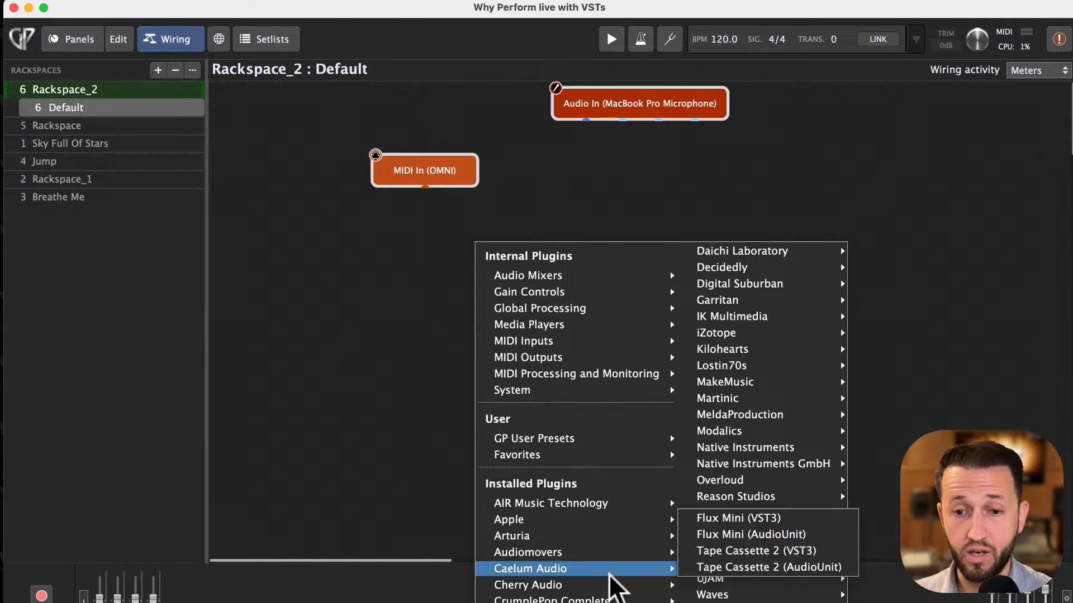
mouse_move(603, 584)
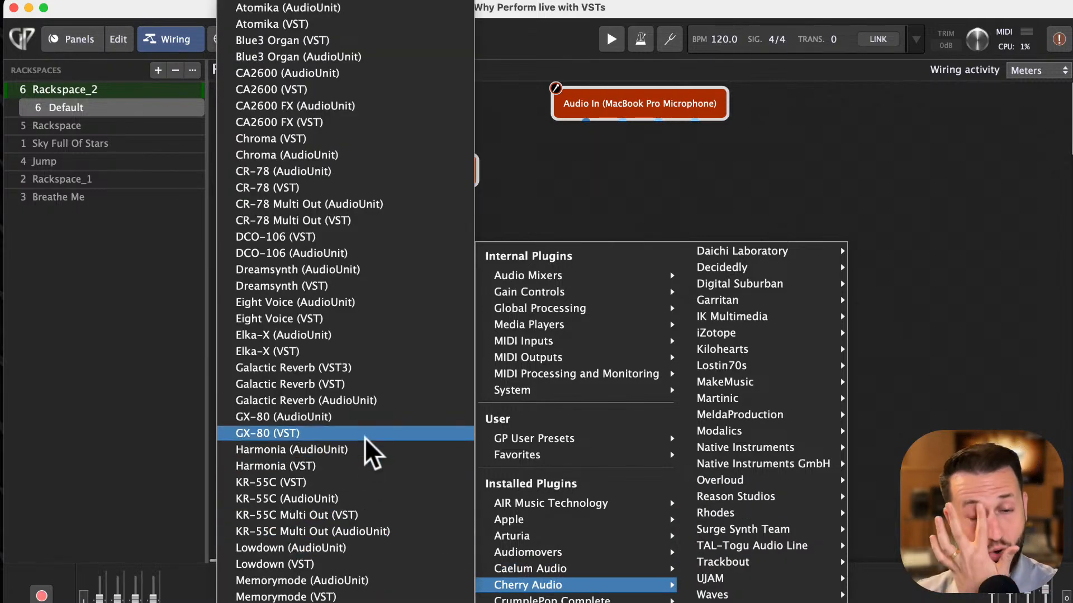
scroll(370, 452, "down", 10)
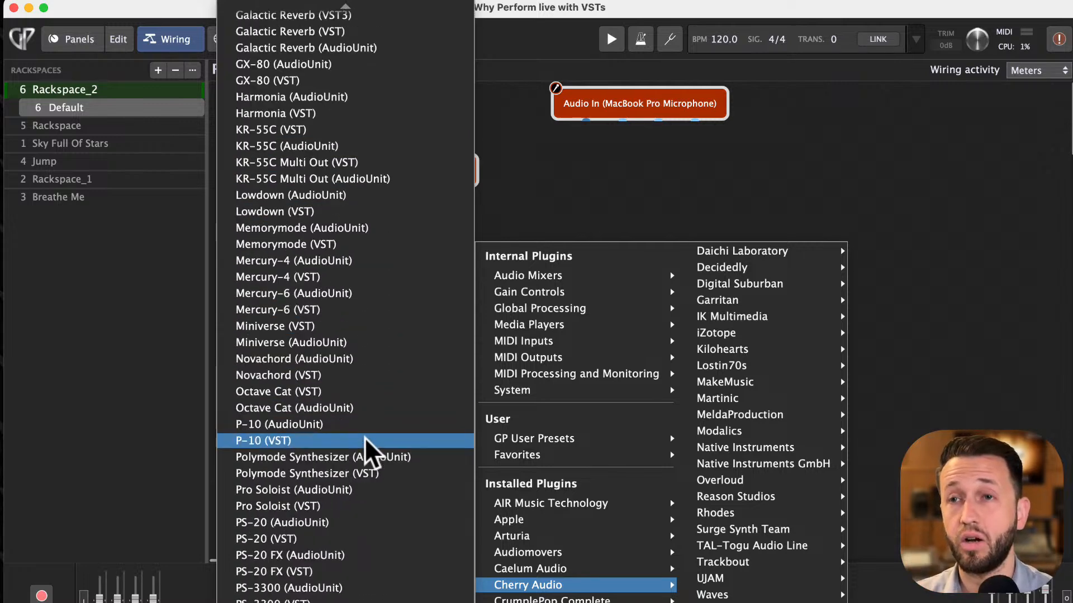
scroll(370, 451, "down", 5)
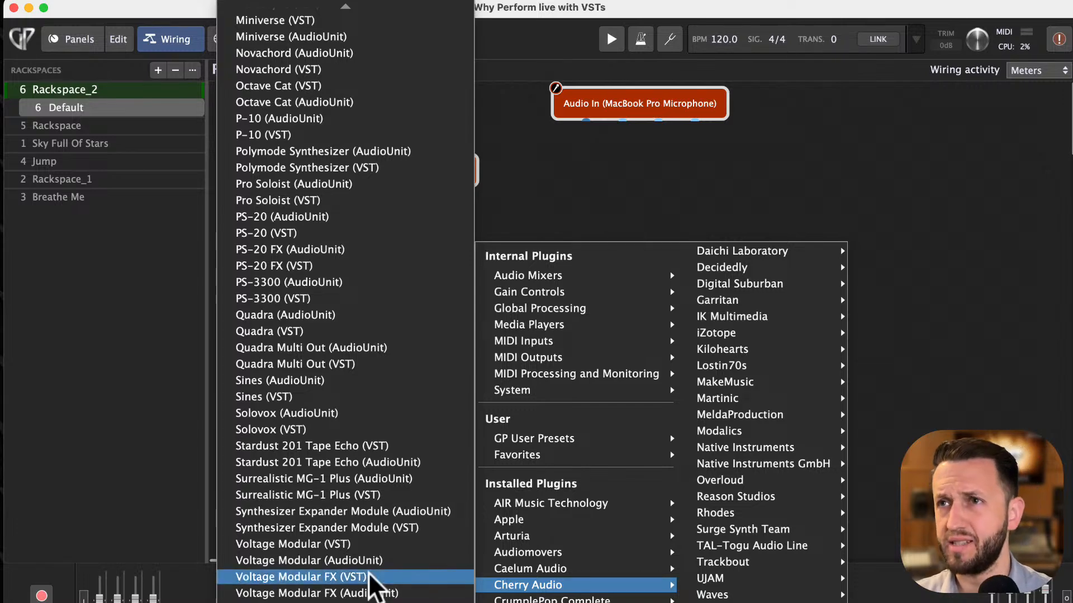
left_click(519, 145)
right_click(518, 144)
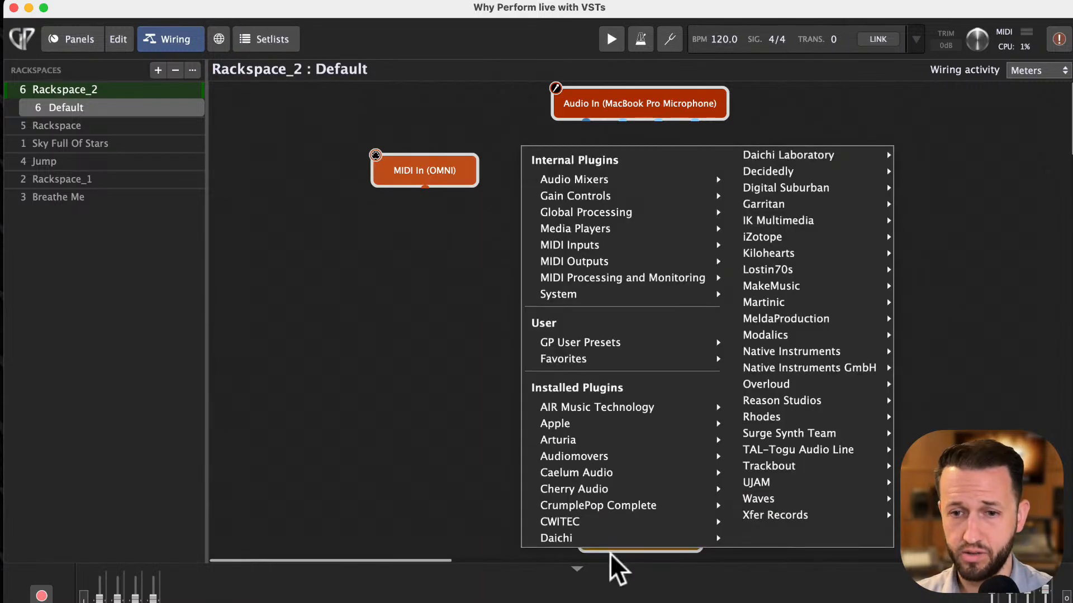
mouse_move(614, 491)
scroll(355, 488, "down", 10)
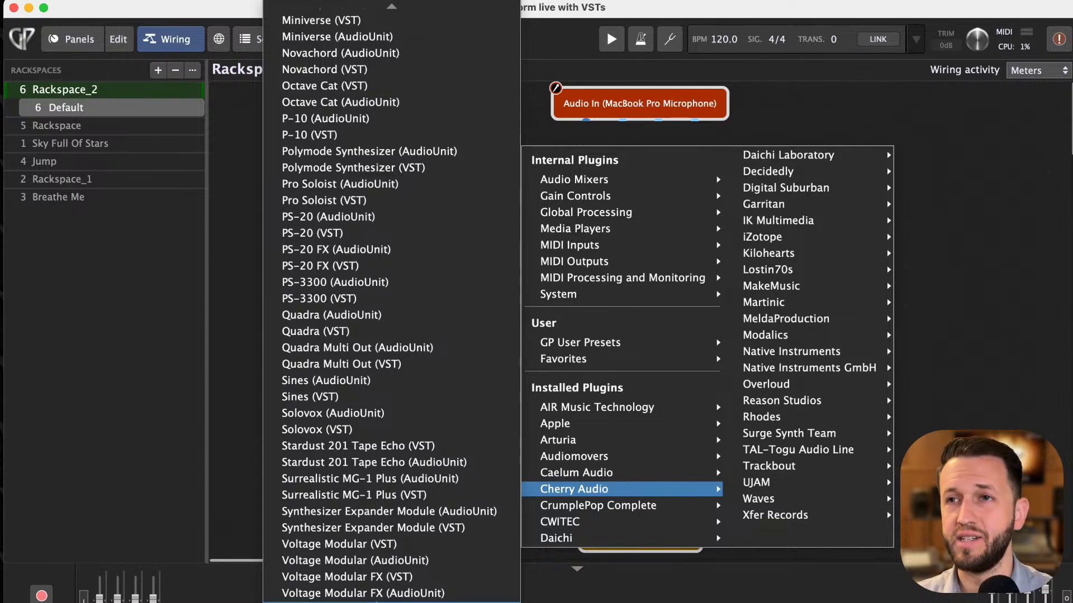
scroll(335, 284, "up", 5)
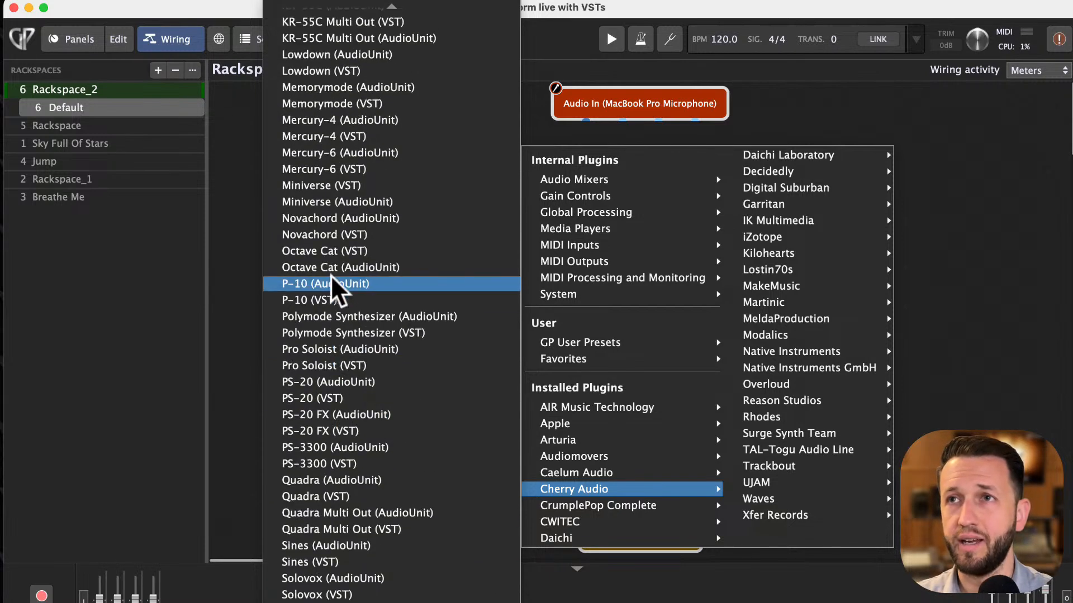
scroll(340, 286, "down", 5)
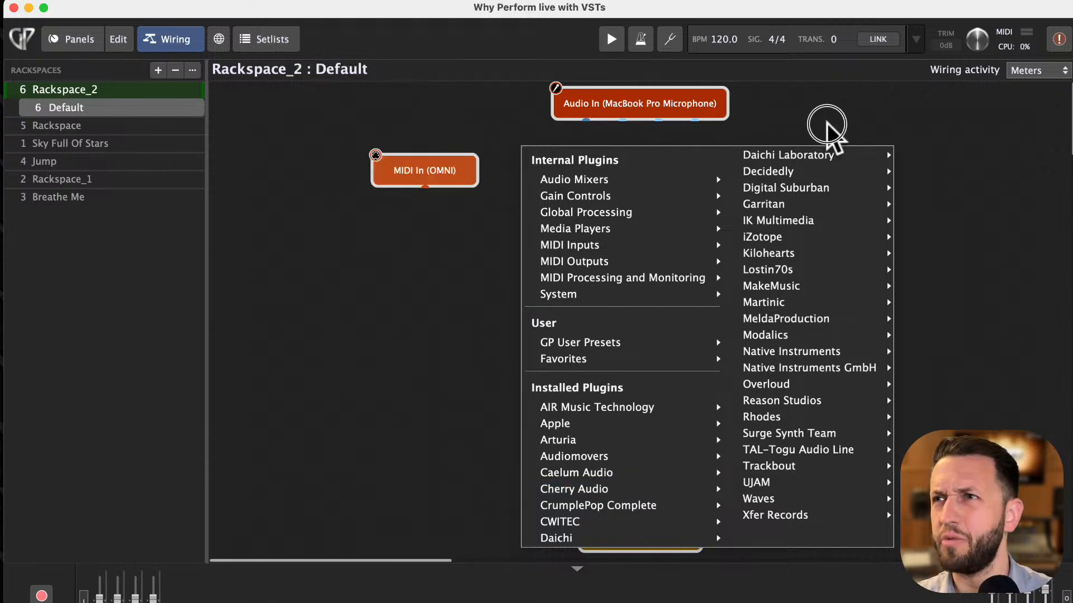
left_click(827, 124)
- Insert the Cherry Audio Wurlybird 140B (VST) plugin and place it in the middle of the wiring view
right_click(822, 105)
mouse_move(535, 452)
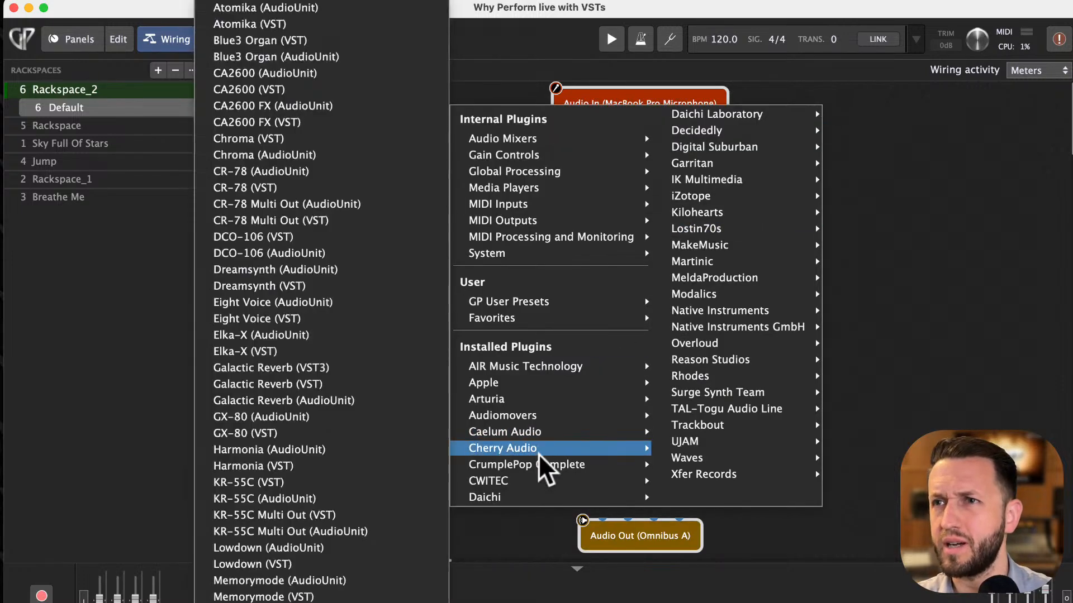
scroll(442, 570, "down", 10)
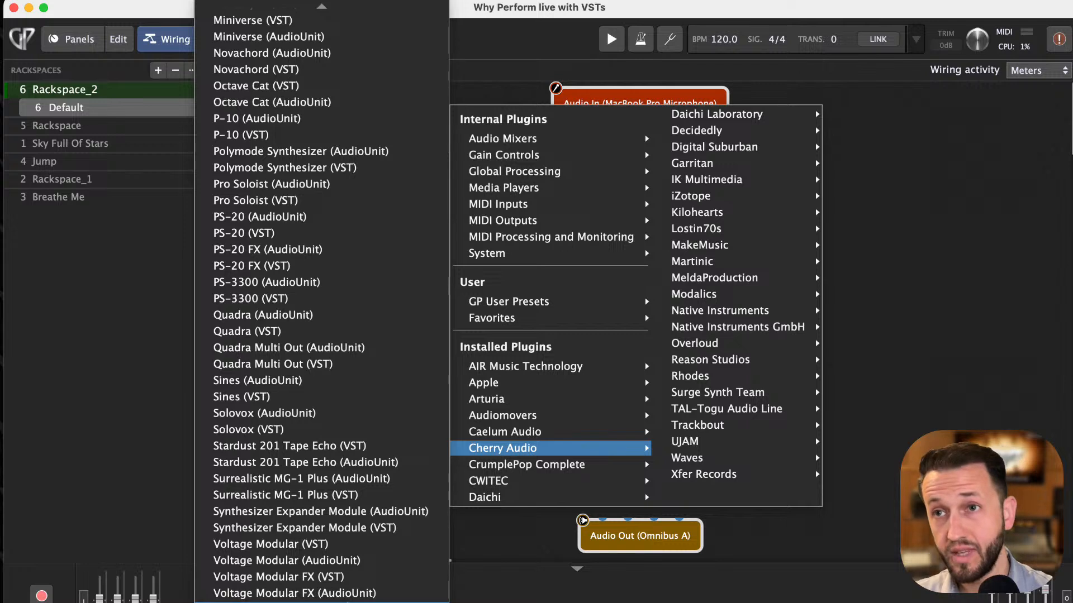
left_click(347, 602)
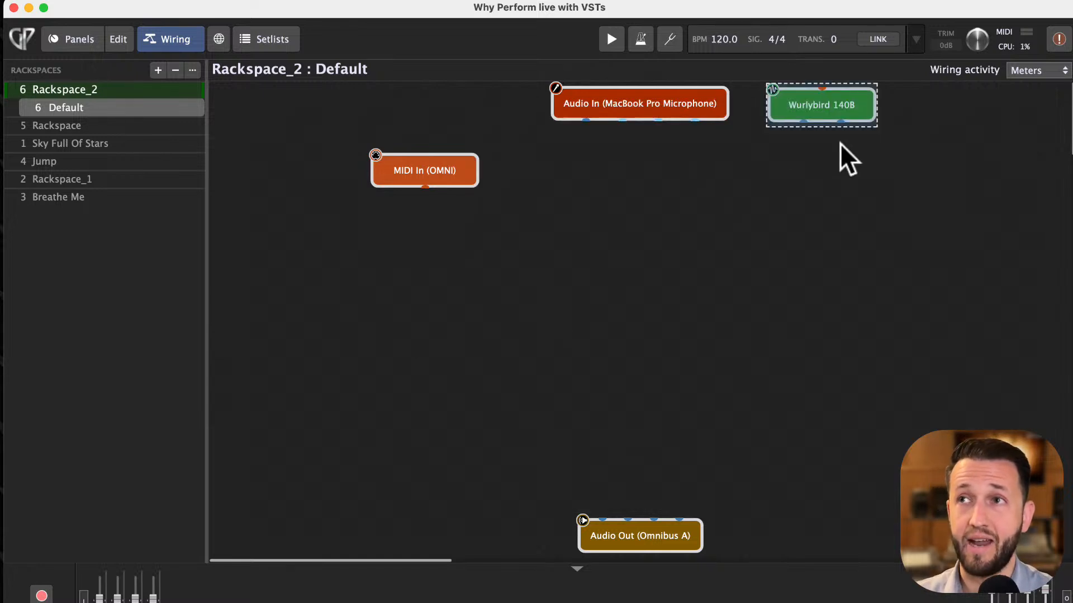
left_click_drag(833, 106, 513, 324)
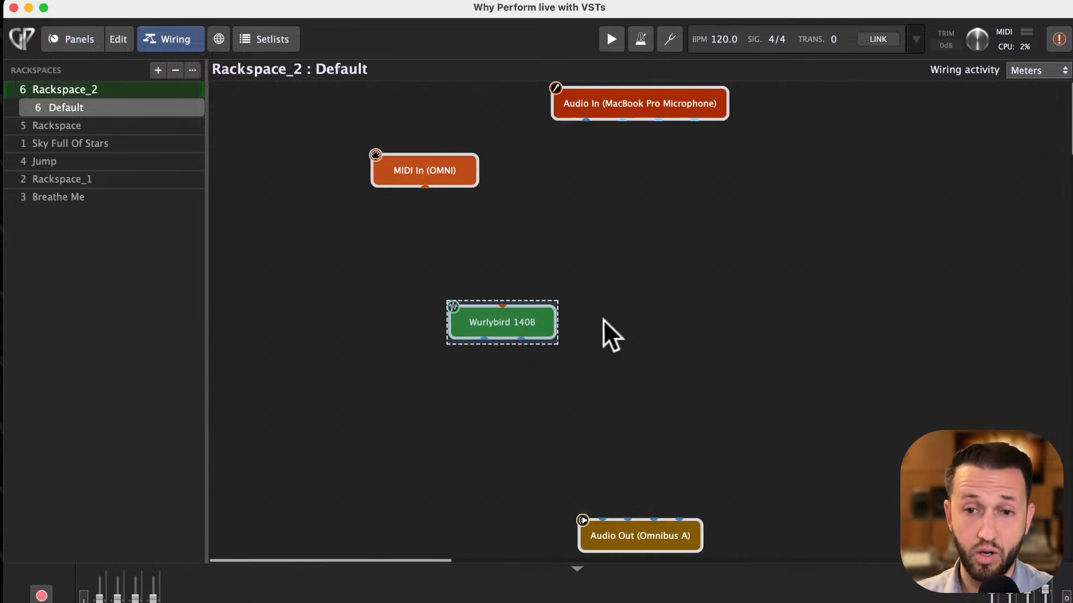
- Open the Wurlybird 140B plugin window and close it again
left_click(662, 316)
mouse_move(534, 330)
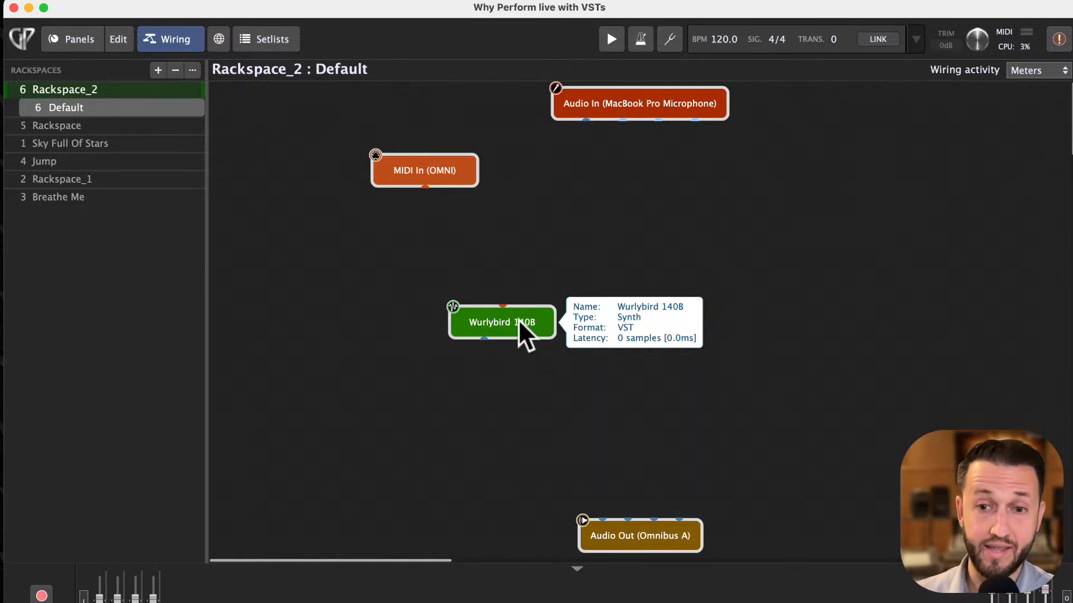
left_click(518, 320)
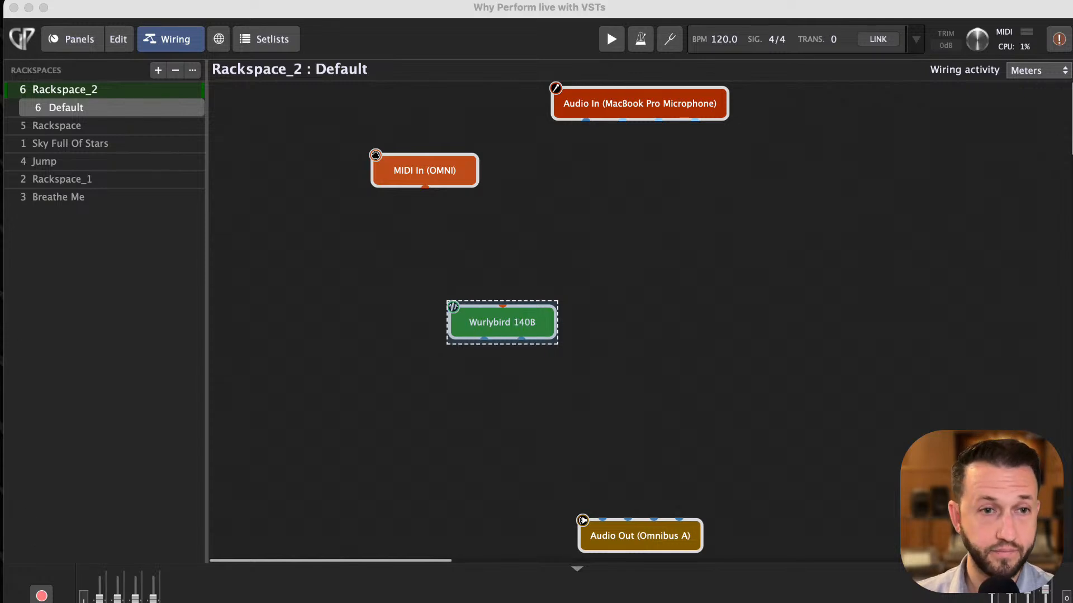
left_click_drag(391, 522, 634, 89)
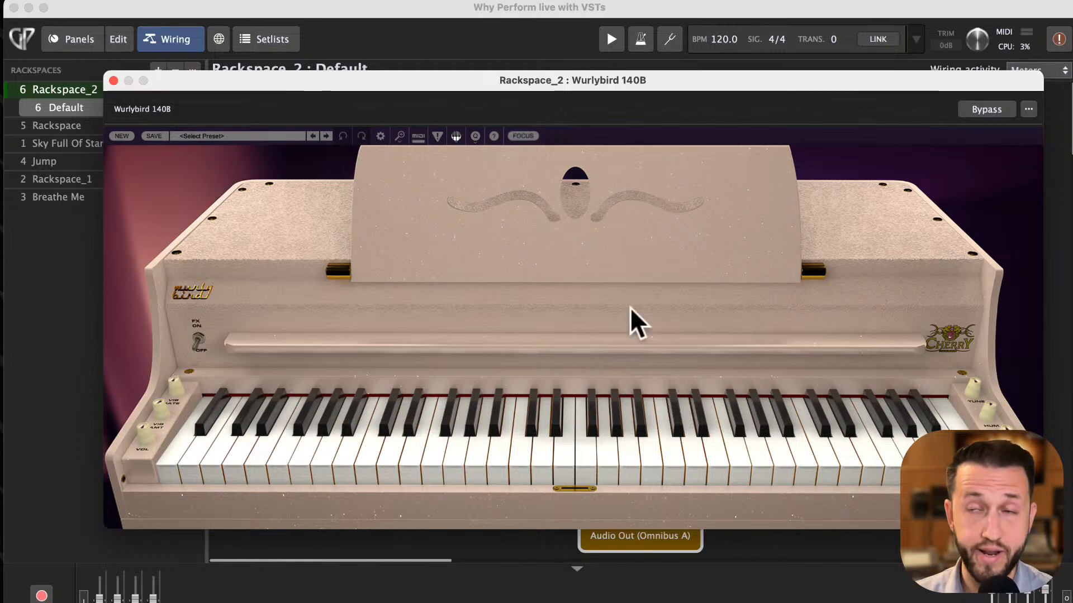
left_click(114, 81)
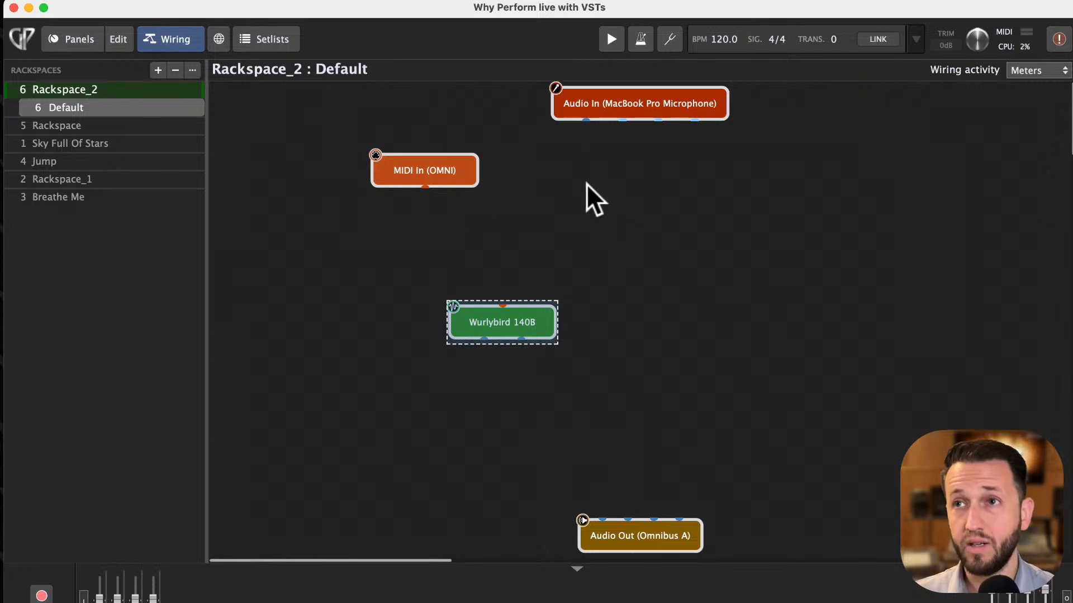
- Nudge the MIDI In block and connect its output to the Wurlybird 140B MIDI input
left_click(568, 207)
left_click_drag(424, 176, 392, 167)
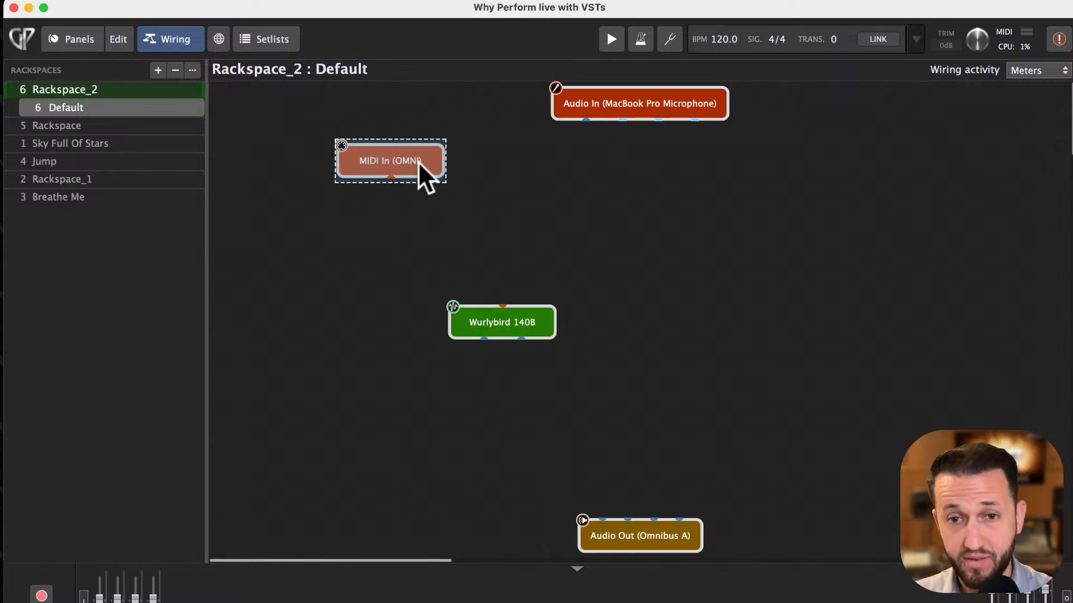
left_click(508, 189)
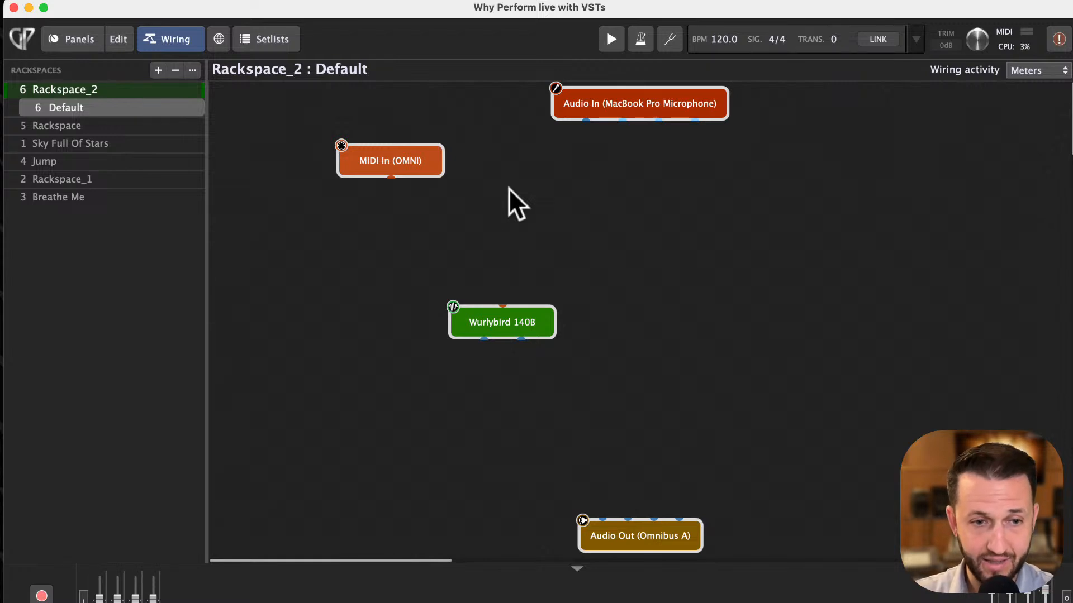
left_click_drag(391, 179, 505, 294)
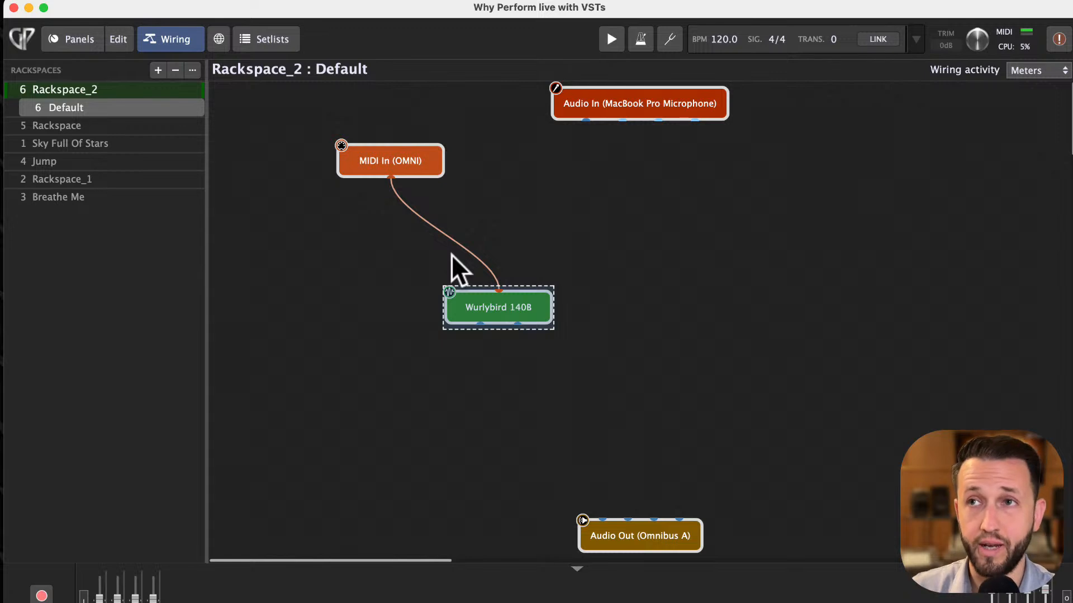
scroll(584, 376, "right", 1)
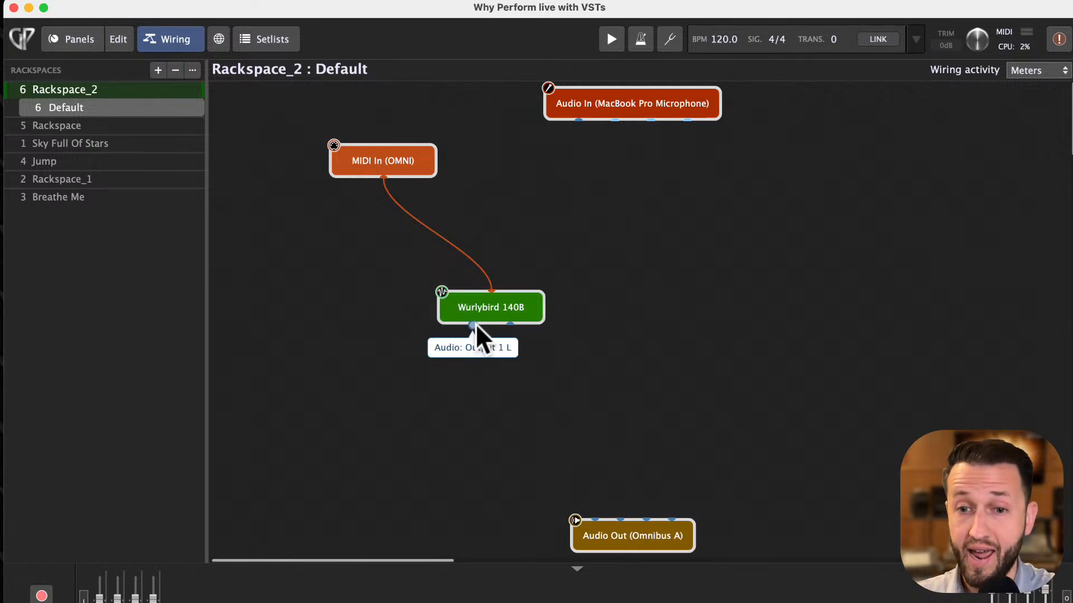
- Wire the Wurlybird 140B left and right audio outputs into Audio Out and nudge the Audio Out block upward
left_click_drag(474, 324, 593, 516)
left_click_drag(509, 325, 619, 519)
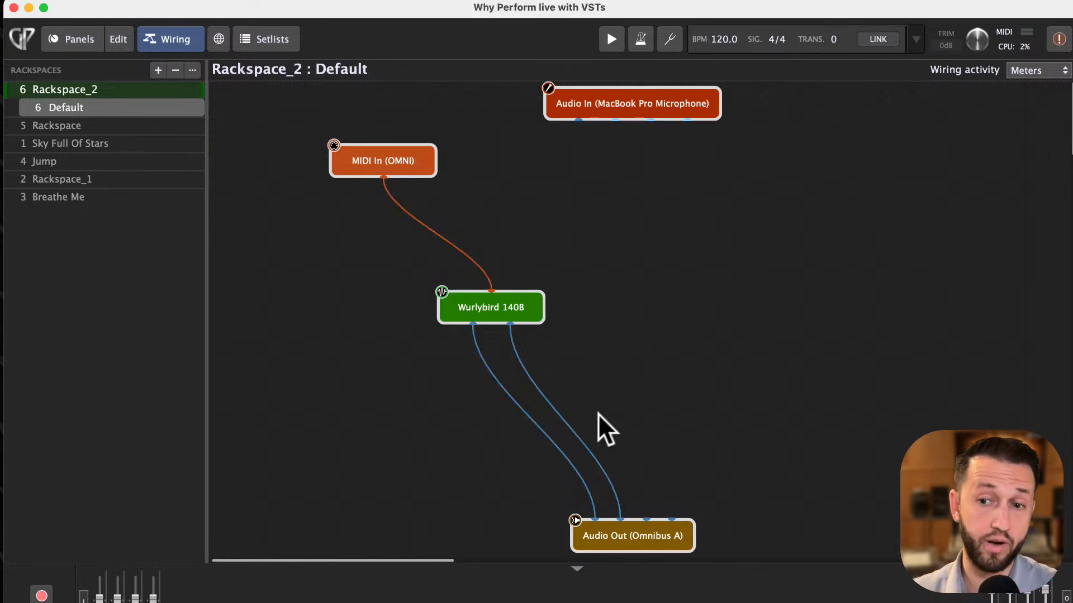
left_click_drag(626, 522, 623, 508)
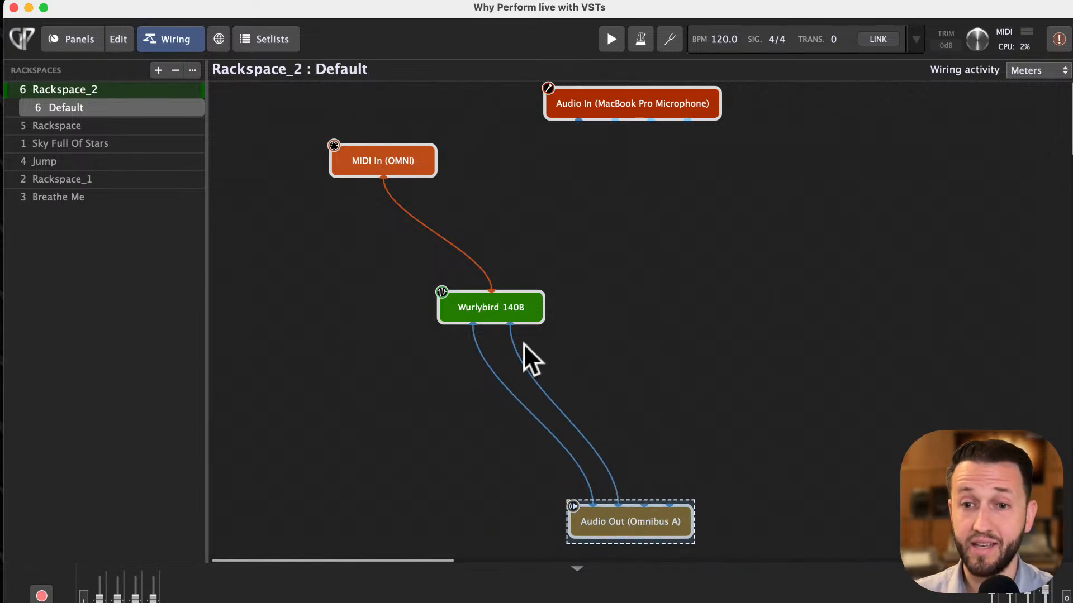
- Open the Wurlybird 140B editor, raise its volume knob slightly, and close the window
scroll(524, 340, "right", 1)
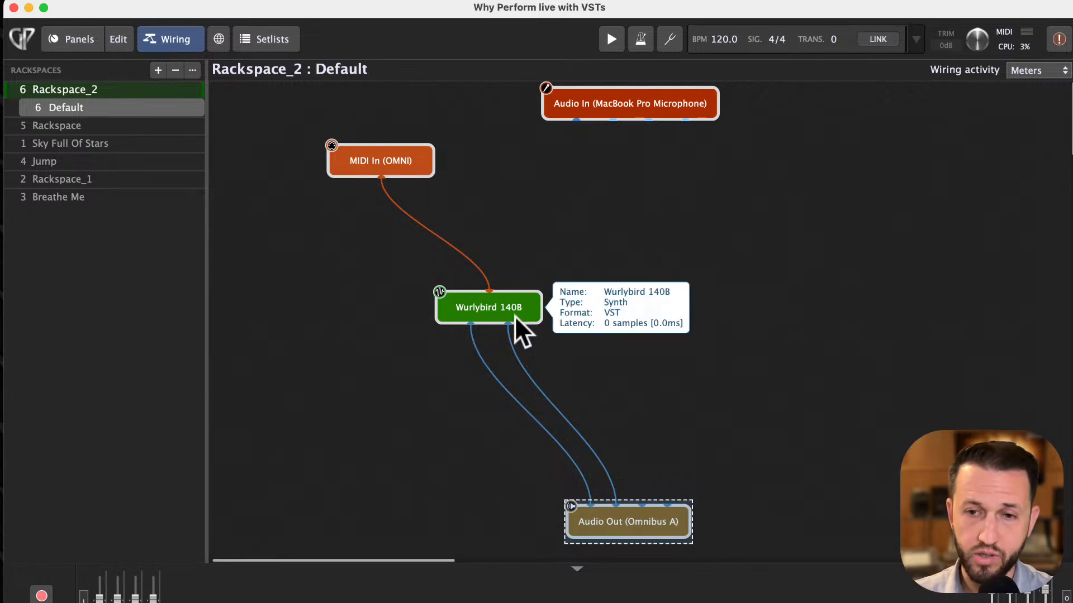
double_click(502, 309)
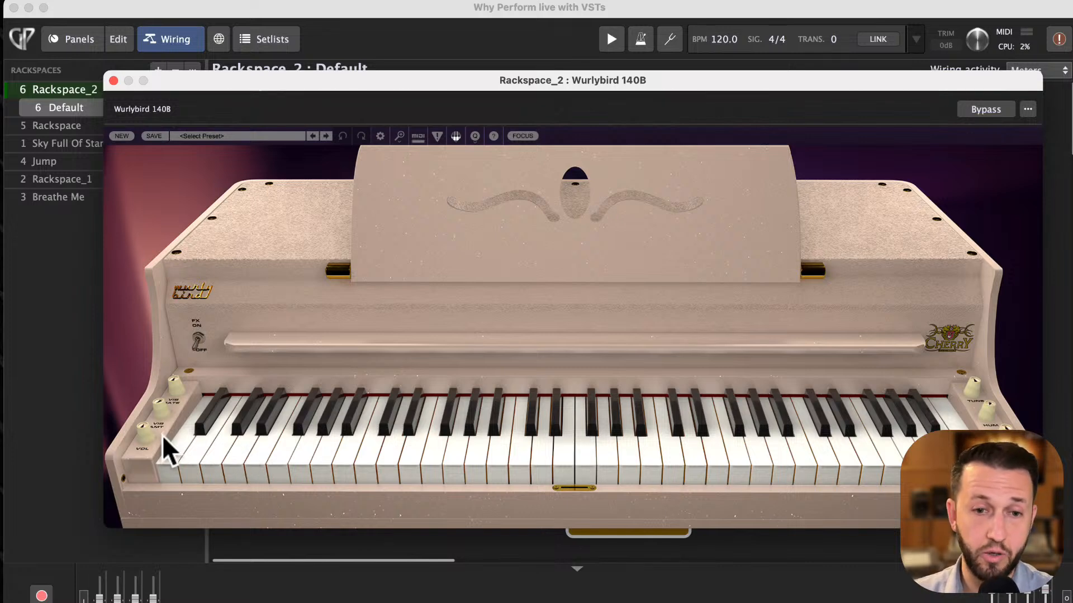
left_click_drag(149, 430, 159, 410)
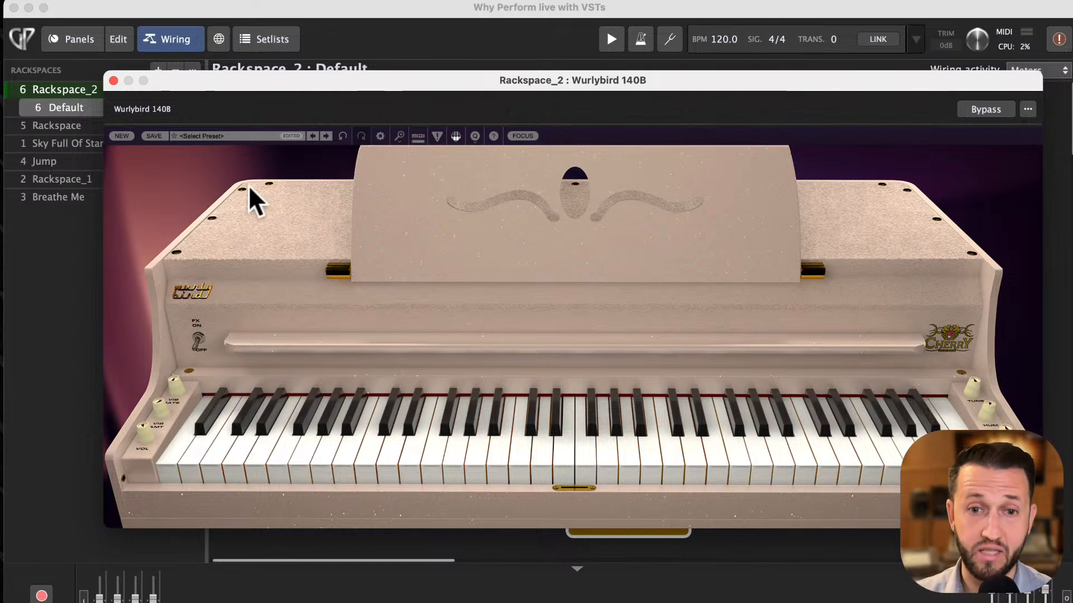
left_click(114, 80)
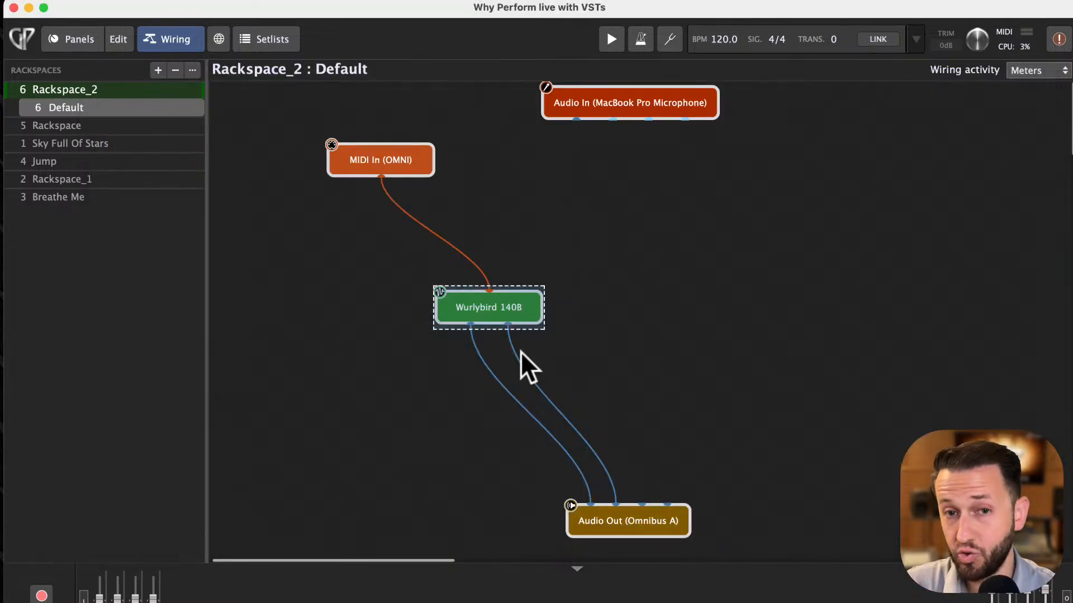
- Rename Rackspace_2 to Wurlybird in its rackspace properties
double_click(71, 87)
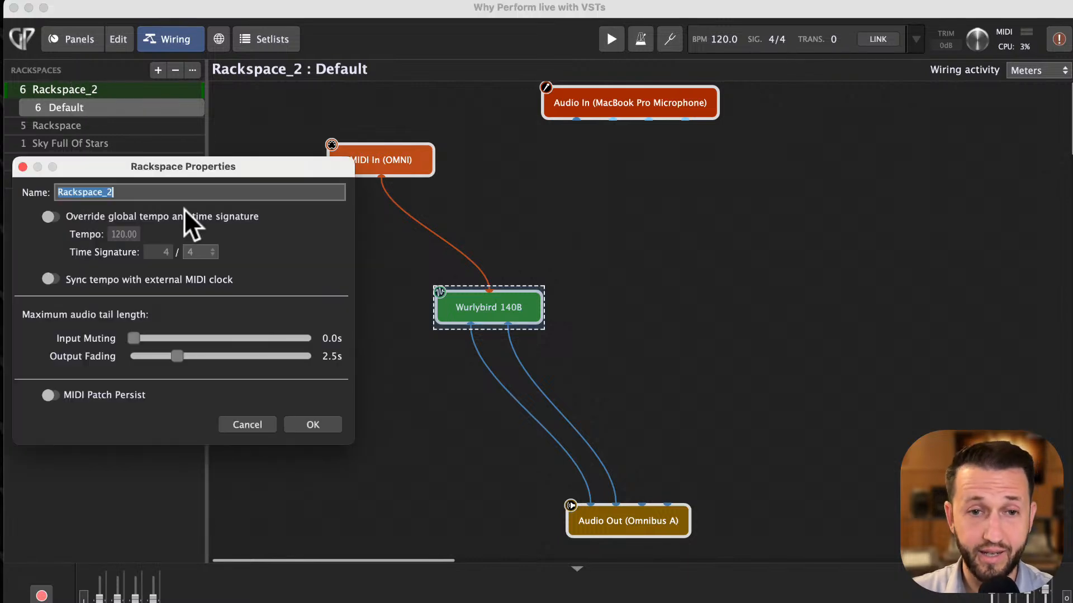
type("Wurlybir")
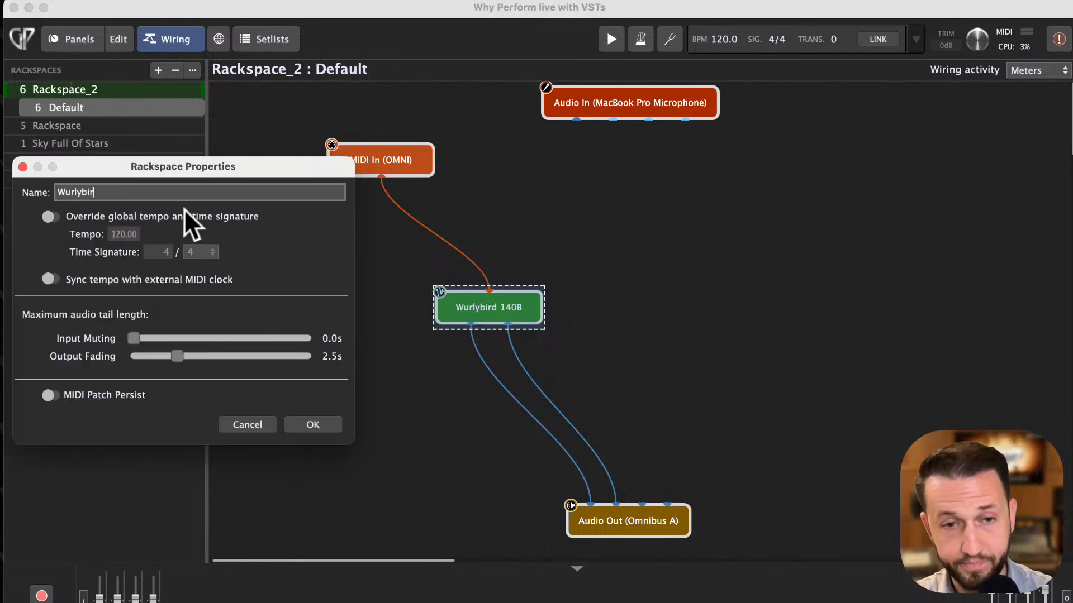
type("d")
key("Return")
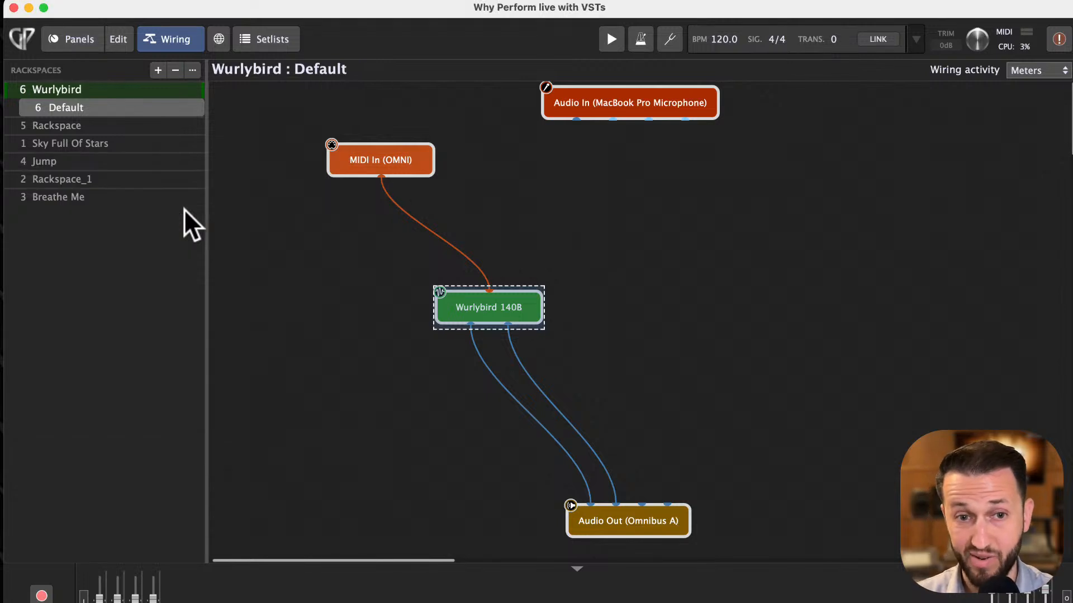
- Switch the Wurlybird rackspace to its panel view in edit mode
left_click(77, 38)
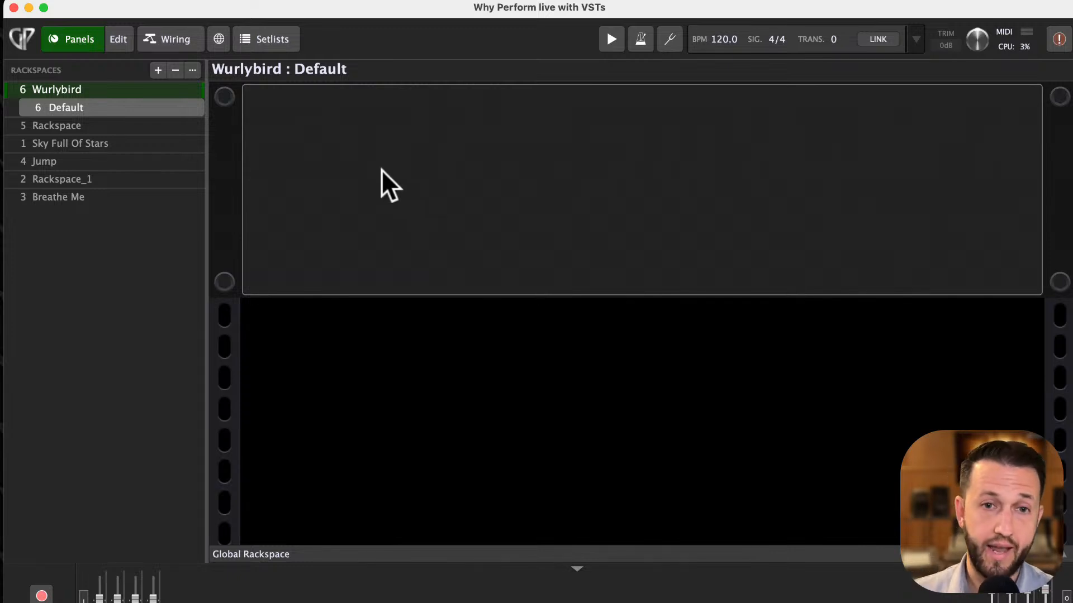
left_click(123, 42)
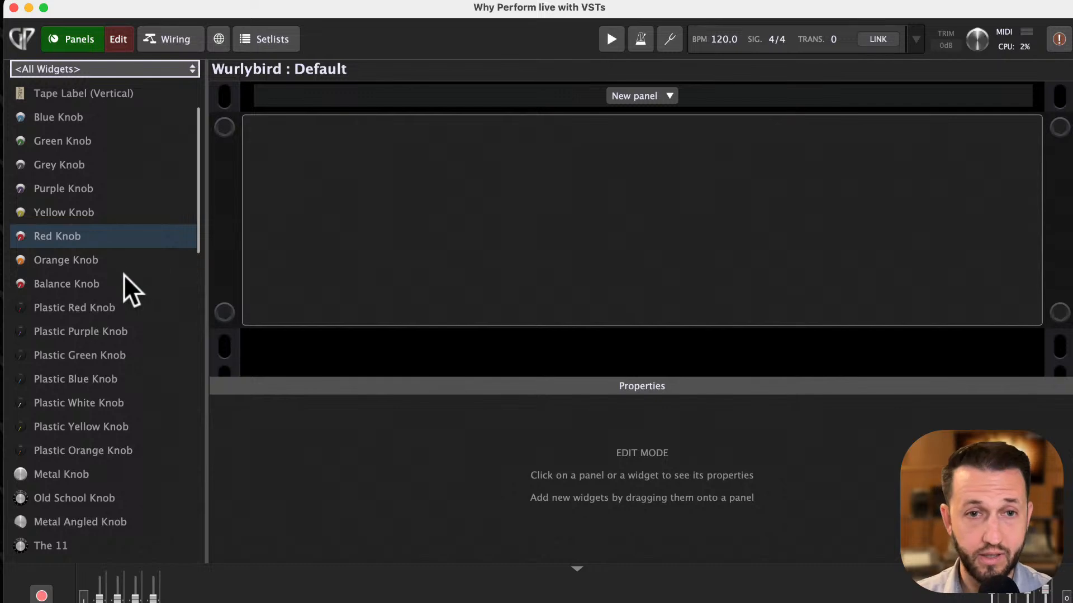
- Add a Yellow Knob widget to the panel and map it to the Wurlybird 140B plugin
scroll(124, 274, "down", 8)
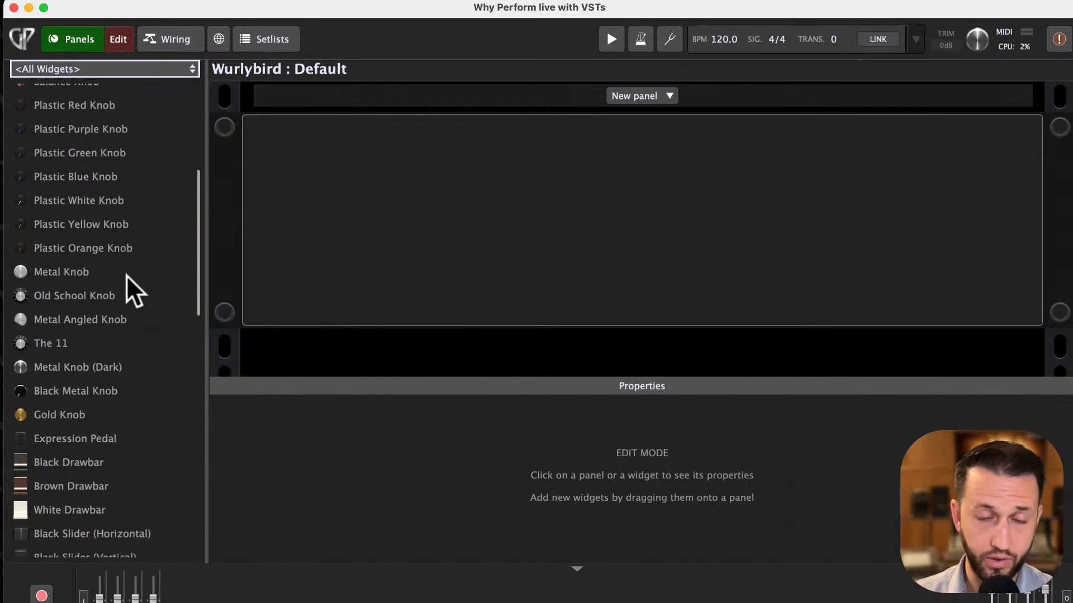
scroll(127, 276, "up", 11)
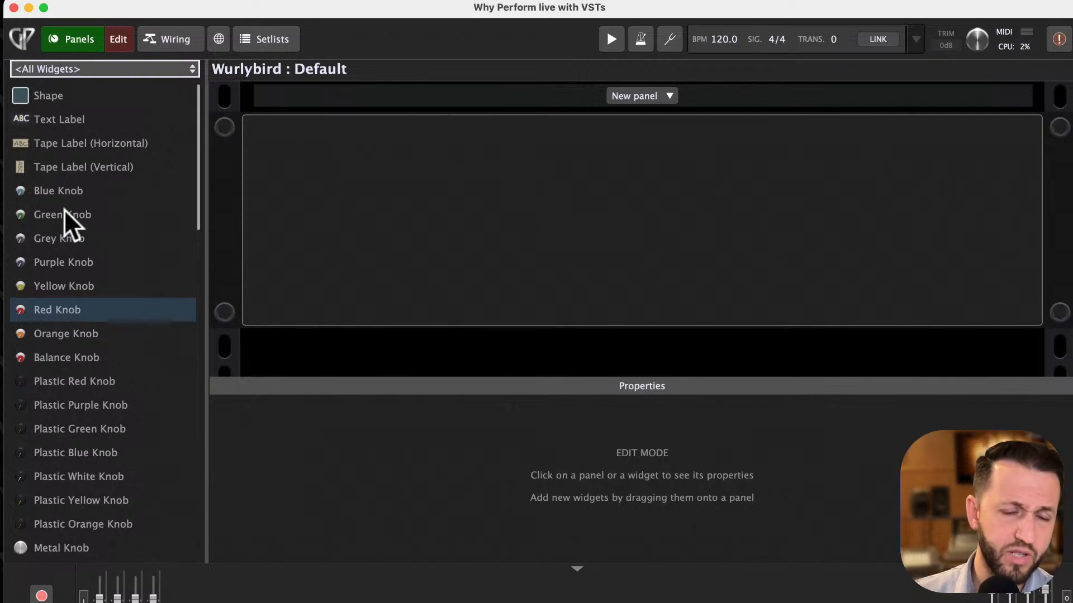
left_click_drag(69, 286, 290, 164)
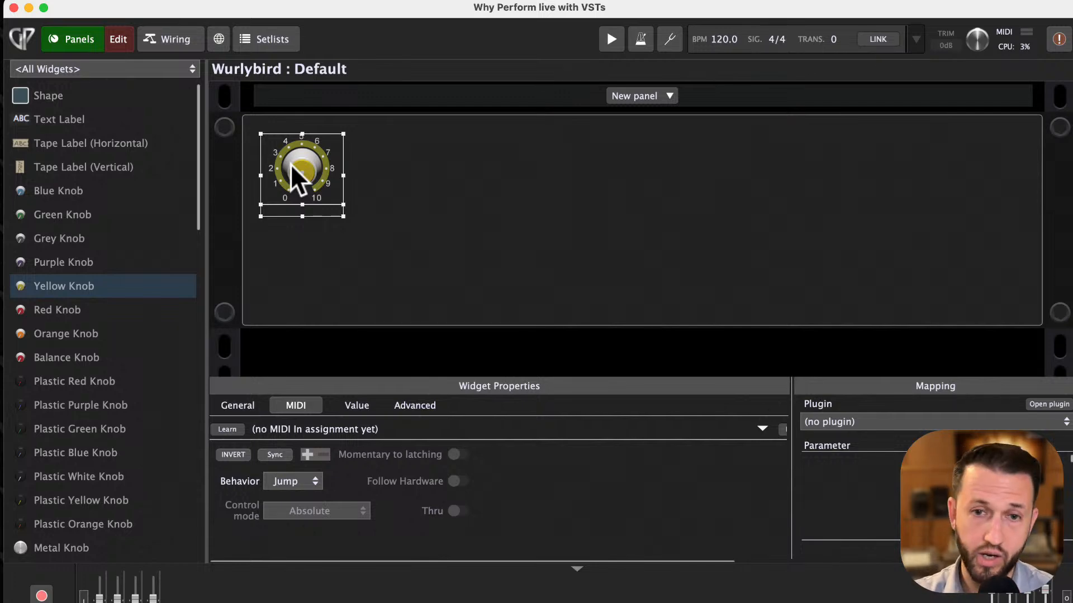
left_click(428, 220)
left_click(310, 168)
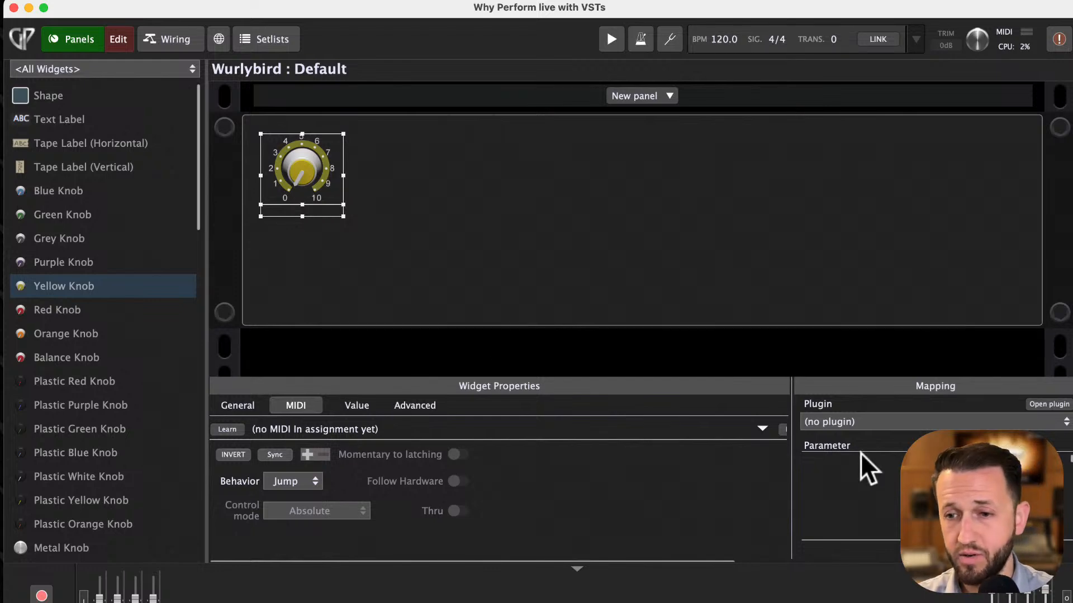
left_click(875, 422)
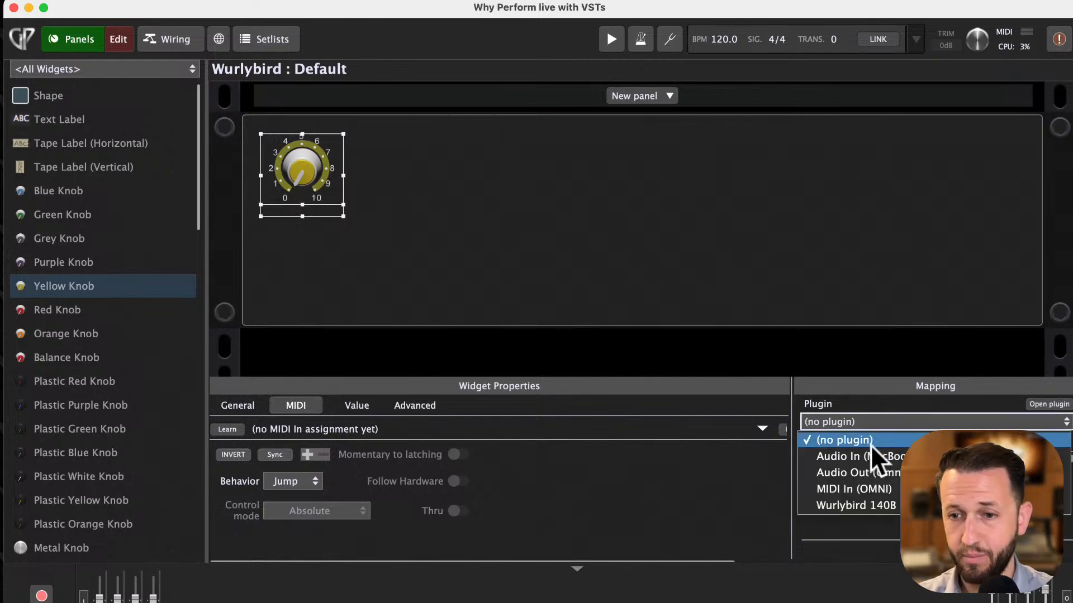
left_click(863, 505)
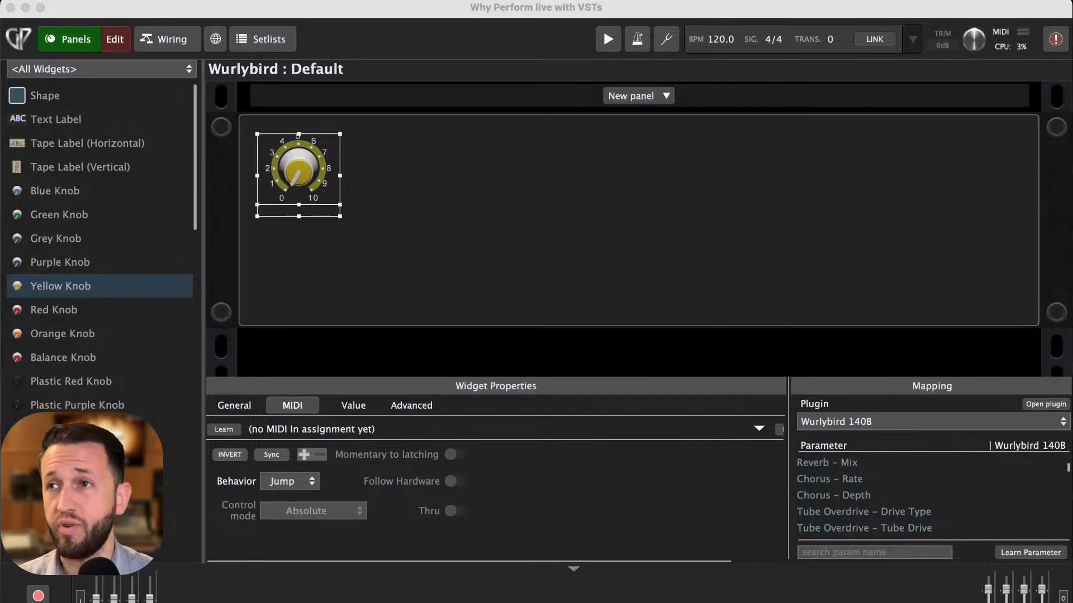
- Use Learn Parameter to link the knob to the Wurlybird's volume control by moving that control in the plugin editor
scroll(931, 496, "down", 5)
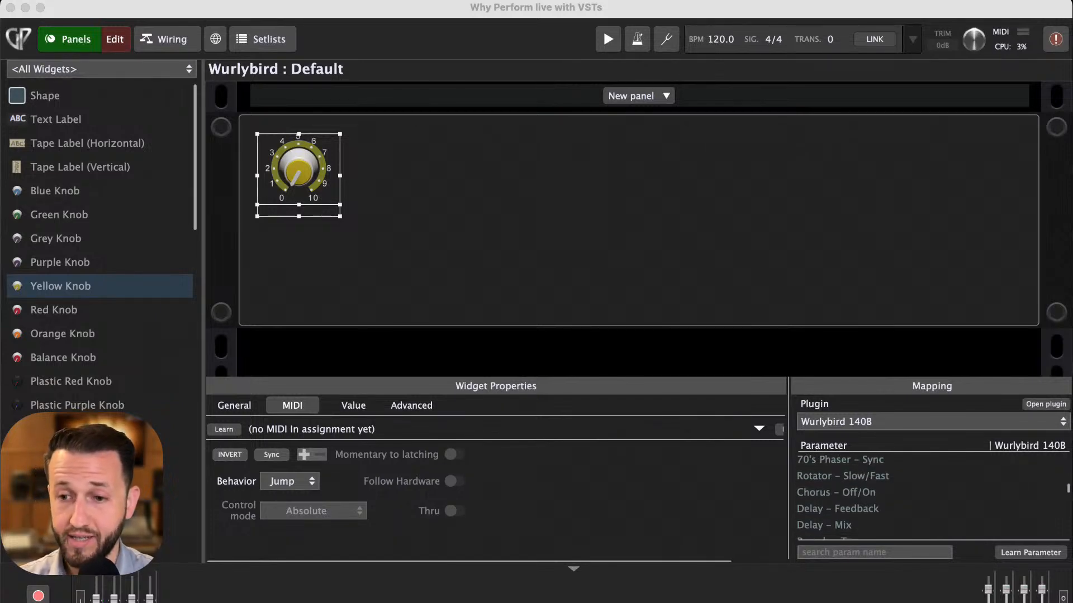
scroll(932, 496, "down", 15)
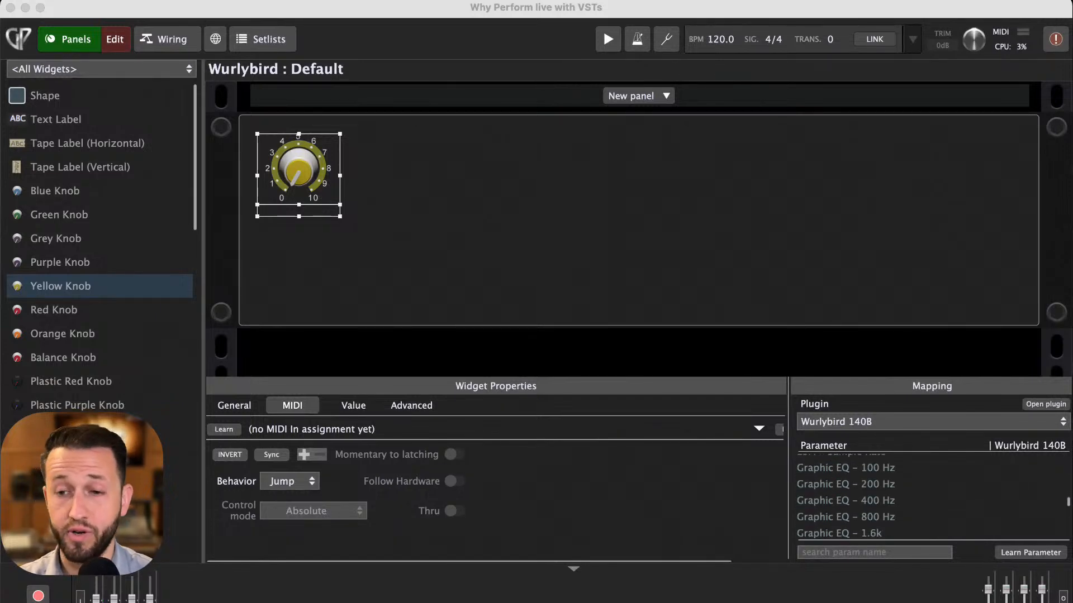
scroll(931, 497, "up", 20)
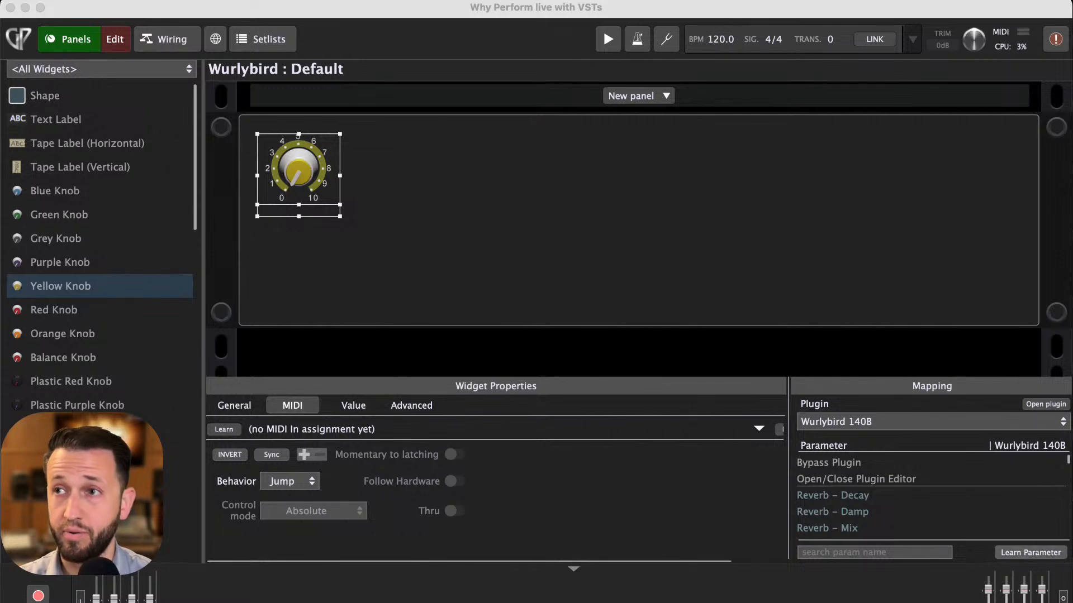
left_click(1009, 552)
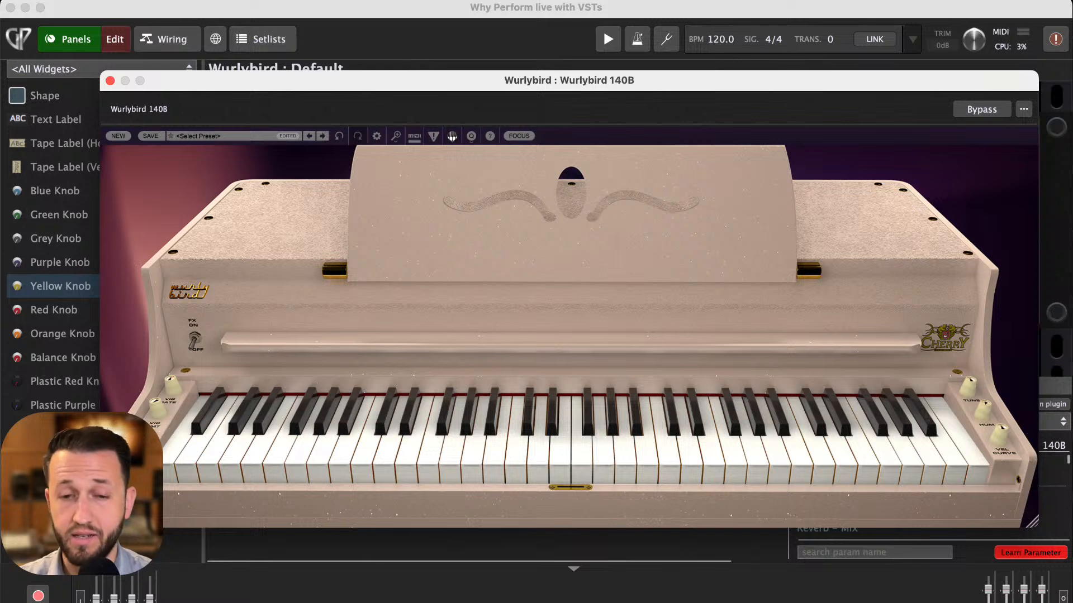
left_click_drag(81, 494, 103, 129)
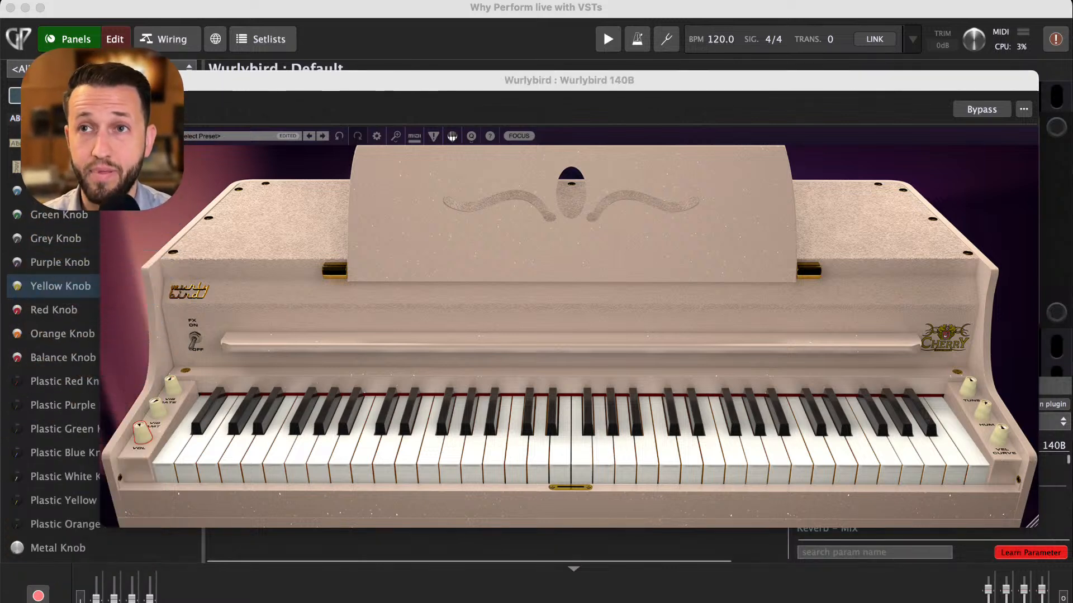
left_click_drag(139, 436, 220, 444)
left_click_drag(240, 81, 565, 154)
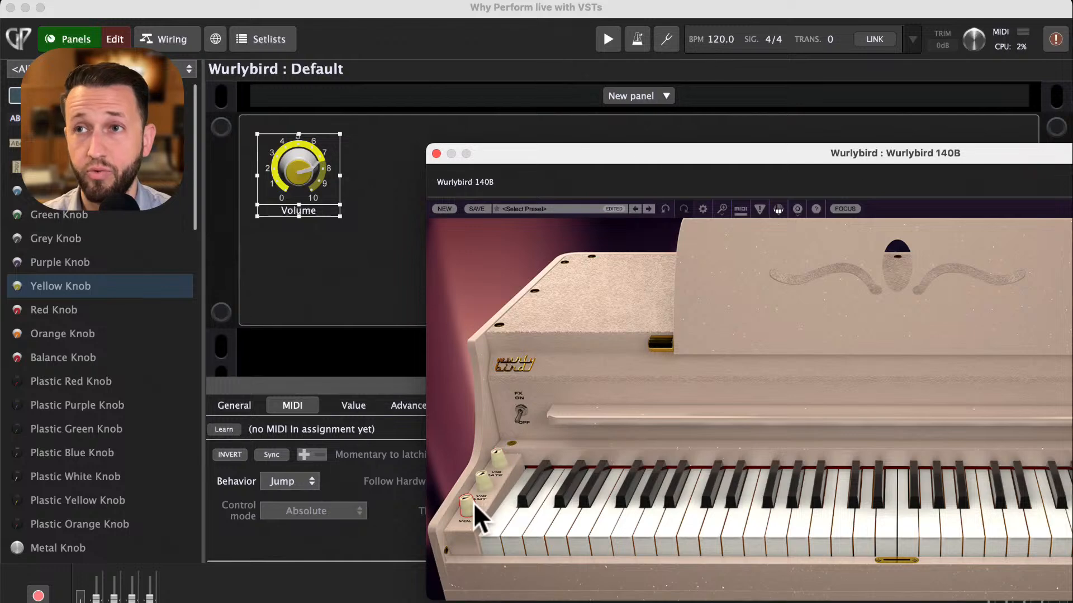
mouse_move(472, 505)
left_mouse_down()
mouse_move(478, 538)
mouse_move(475, 516)
left_mouse_up()
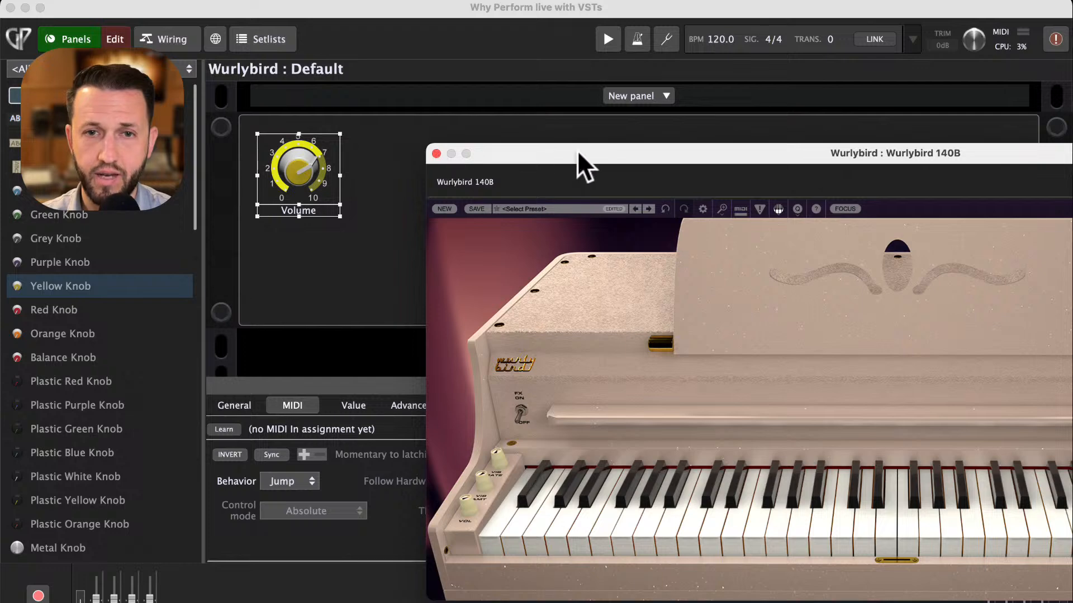
left_click_drag(578, 151, 193, 150)
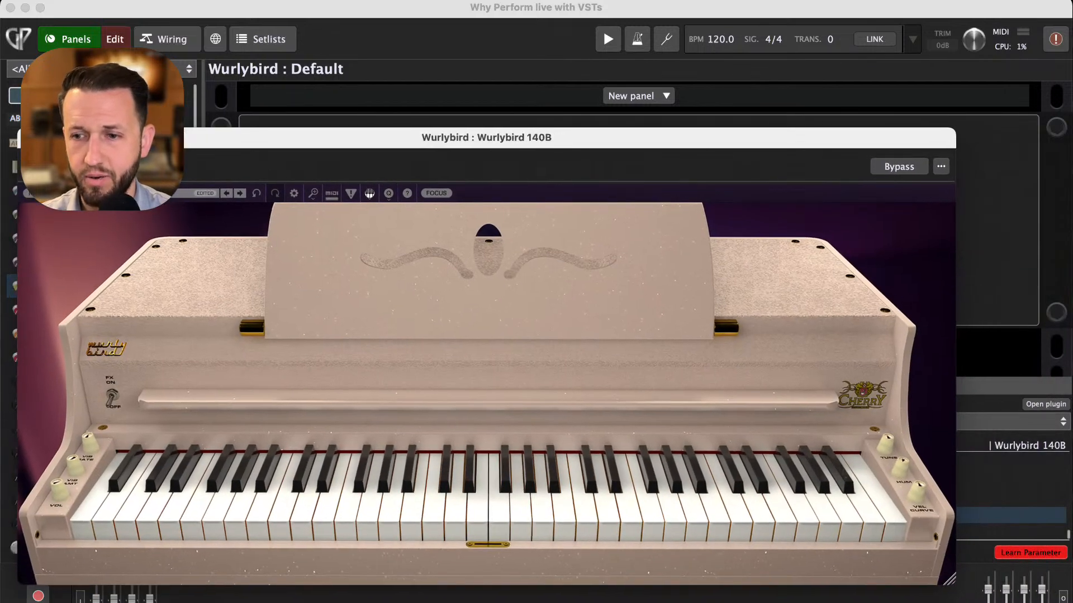
left_click(1033, 551)
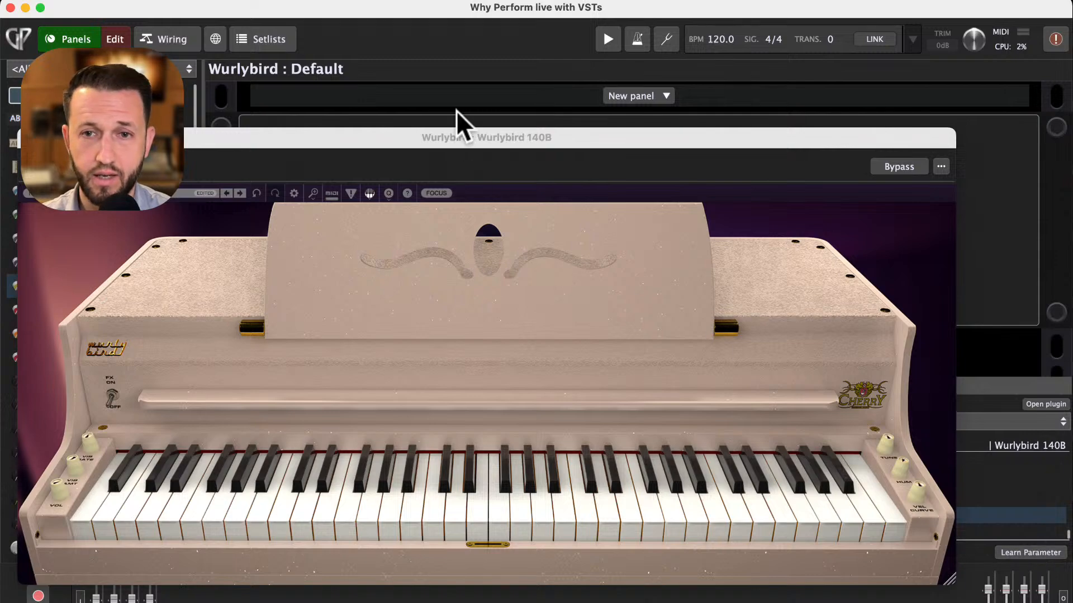
- Leave edit mode and turn the Volume knob to test that it drives the plugin's volume
left_click_drag(472, 141, 855, 167)
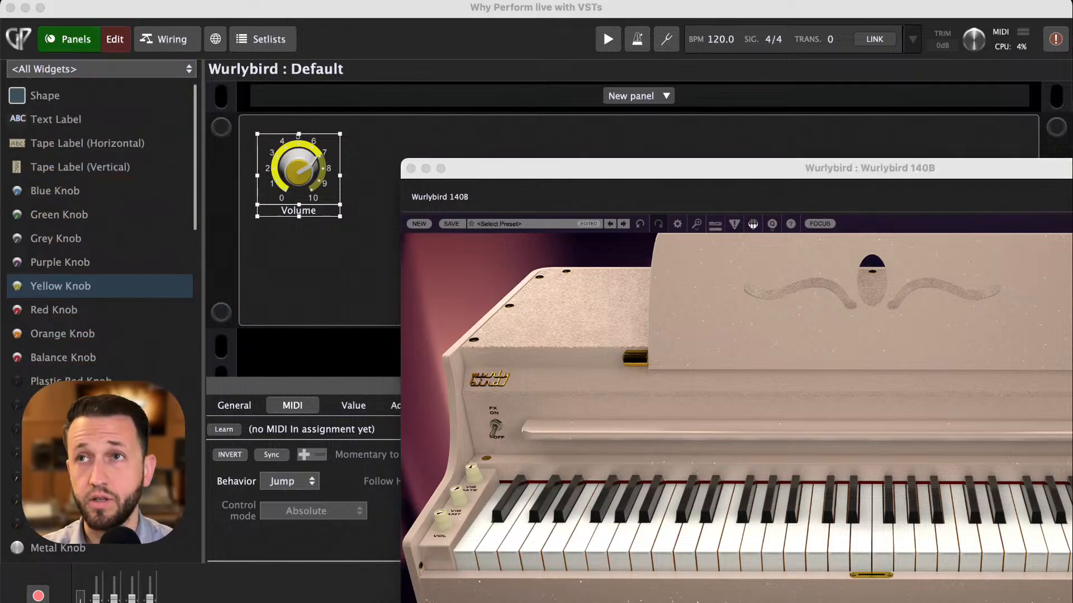
left_click(115, 39)
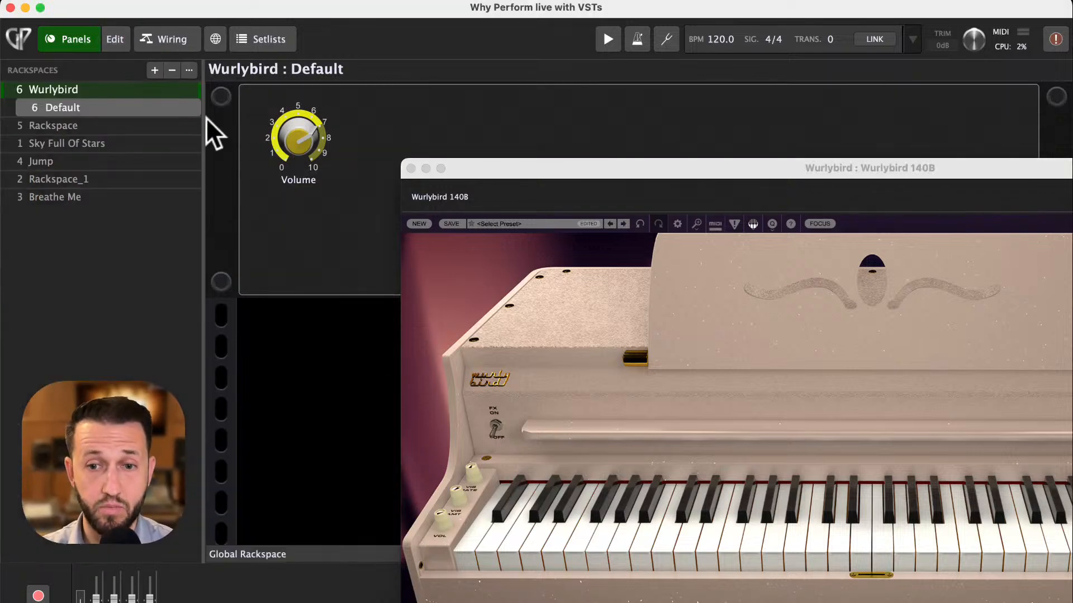
left_click_drag(301, 132, 304, 196)
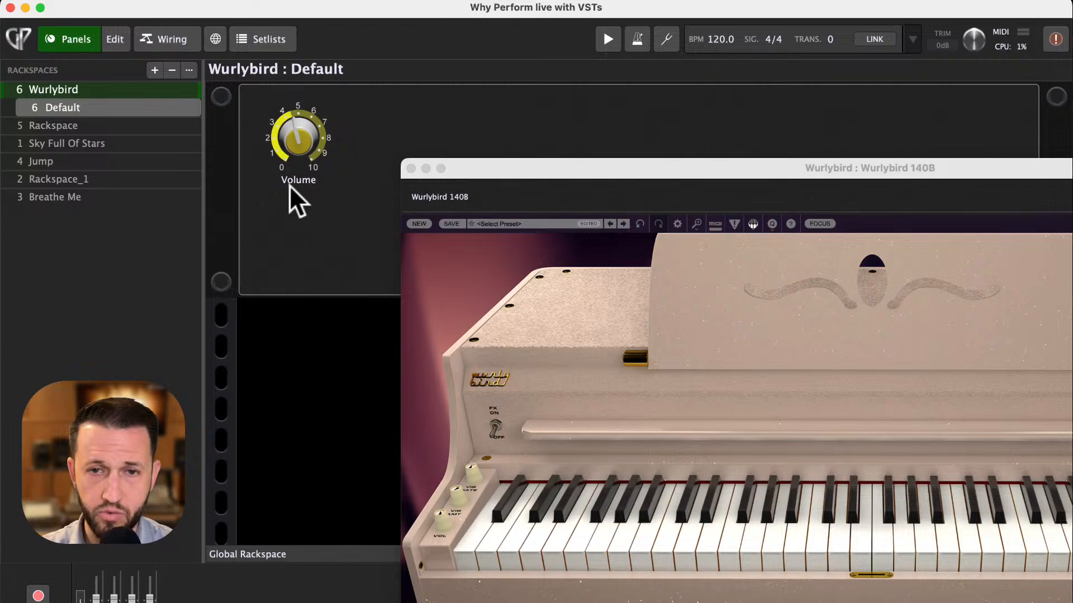
left_click_drag(296, 154, 321, 196)
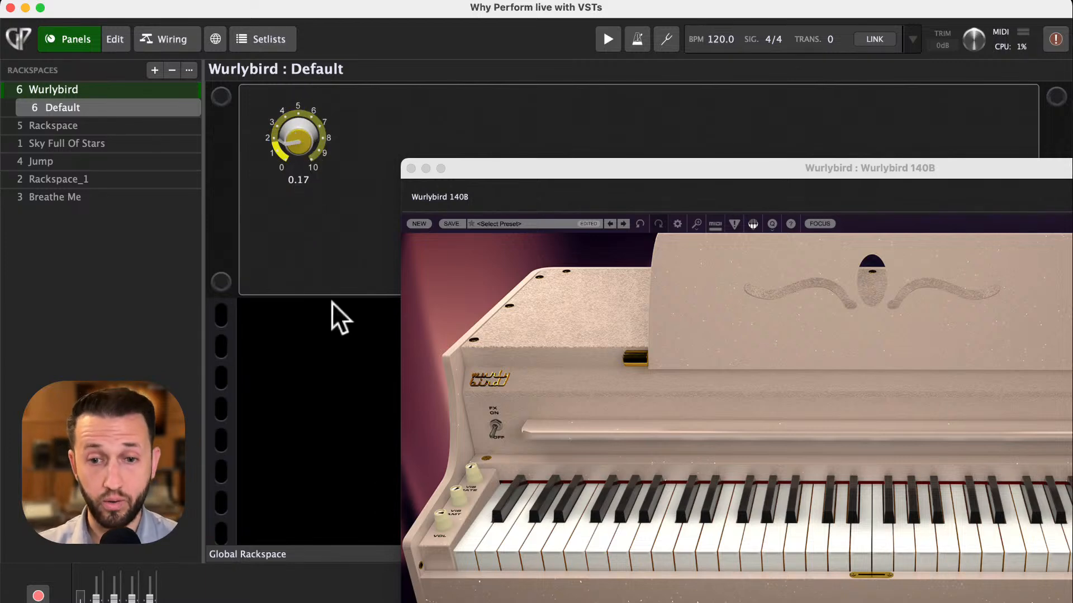
left_click_drag(298, 140, 296, 78)
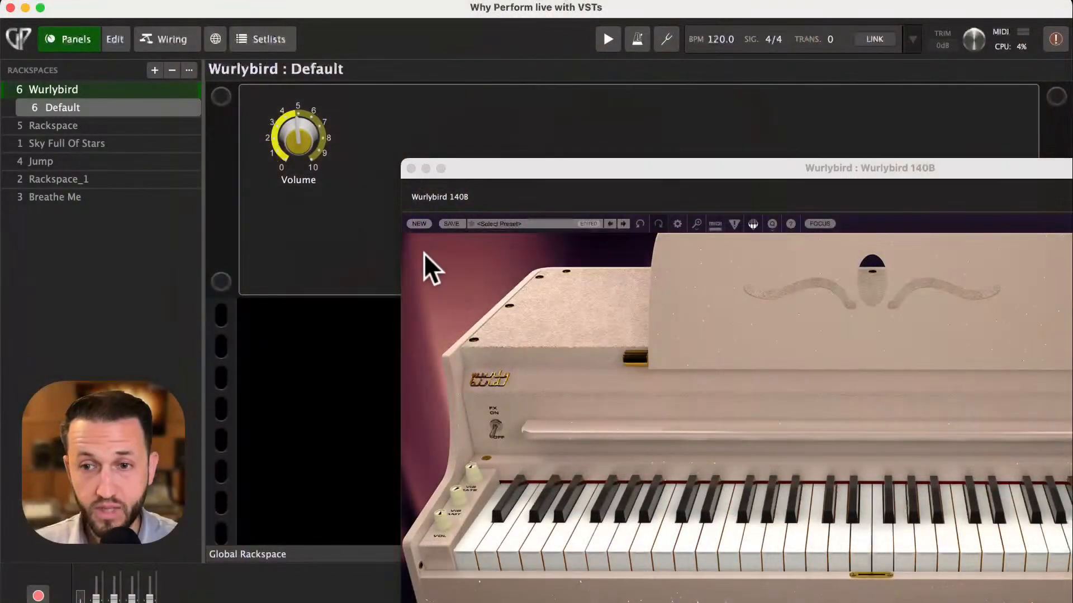
left_click_drag(286, 150, 305, 128)
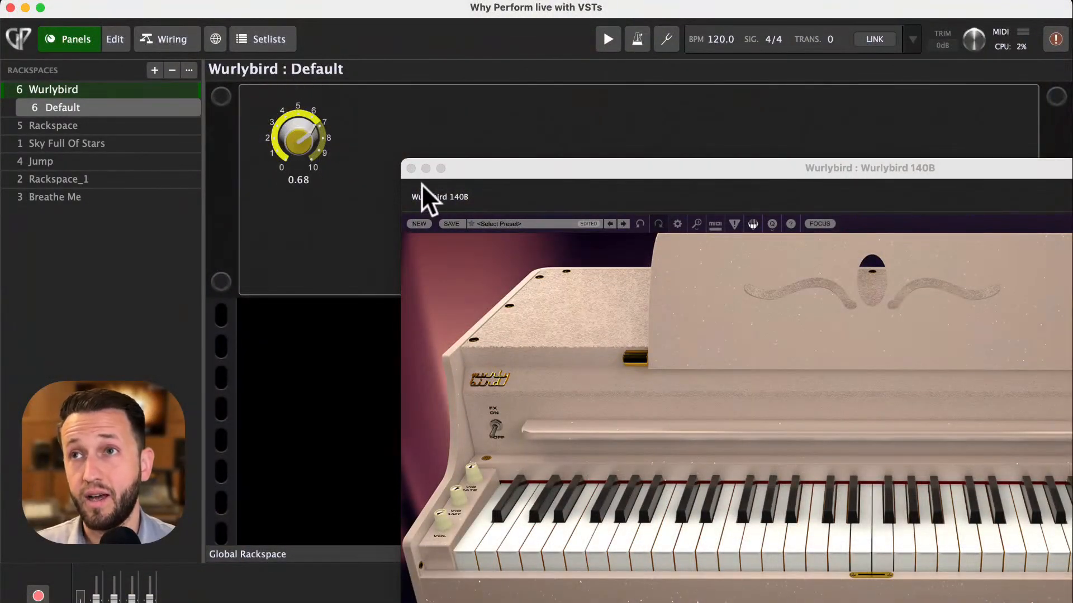
- Close the Wurlybird 140B editor and adjust the Volume knob on the panel
left_click(417, 170)
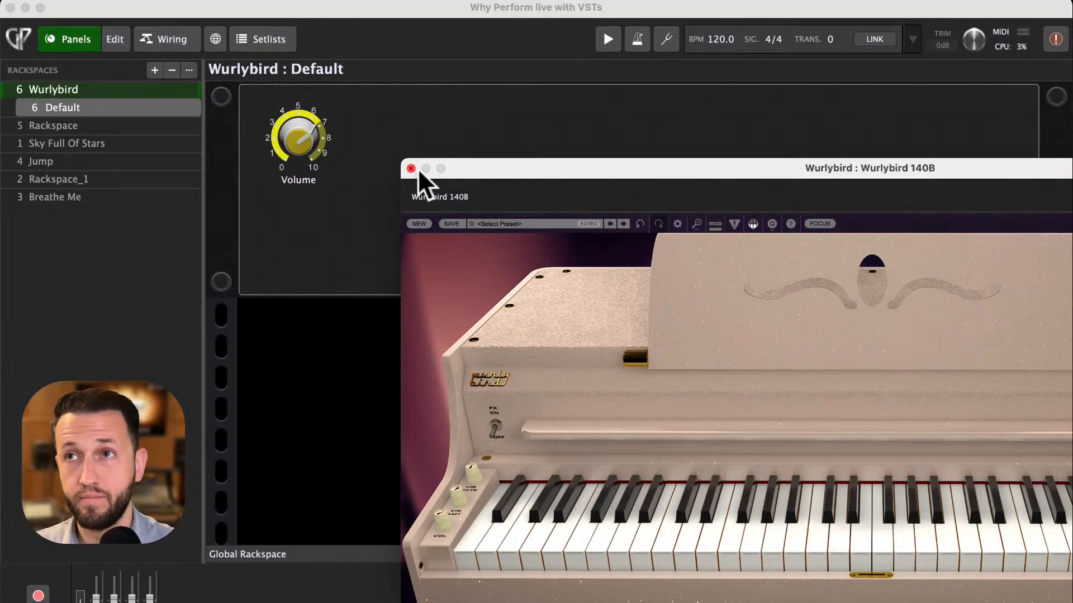
left_click(411, 168)
left_click_drag(307, 142, 329, 117)
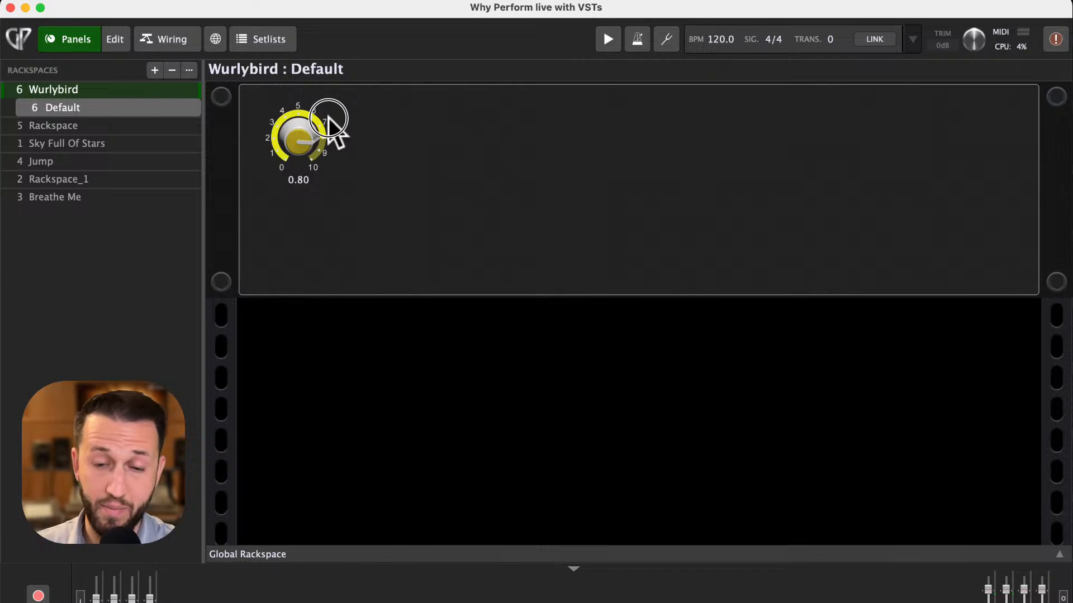
left_click(293, 135)
left_click_drag(293, 135, 316, 148)
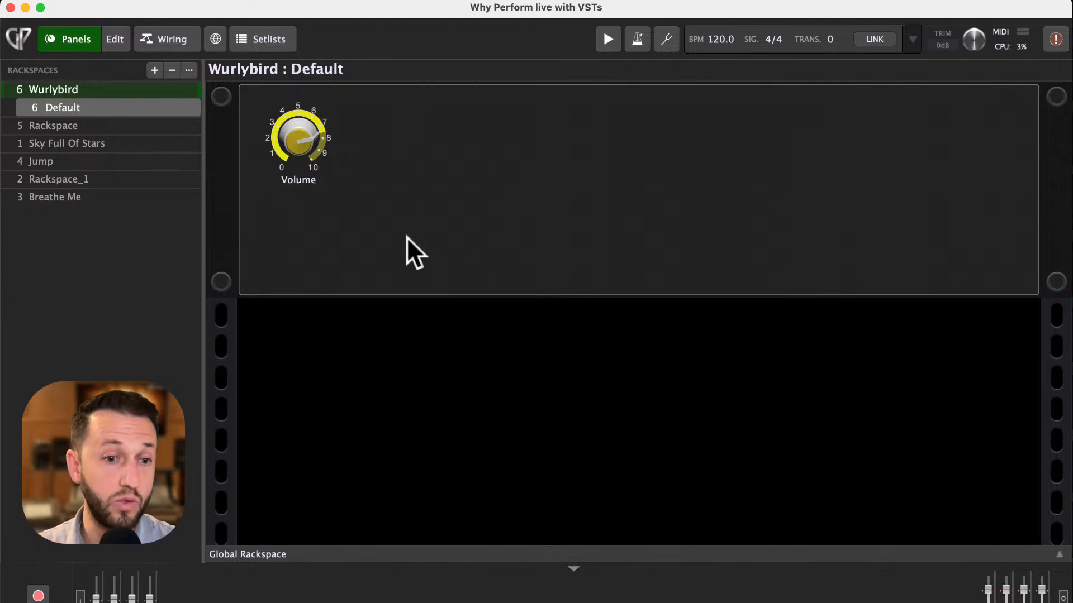
- In edit mode, select the Volume knob and use MIDI Learn to assign a hardware controller to it
left_click(112, 38)
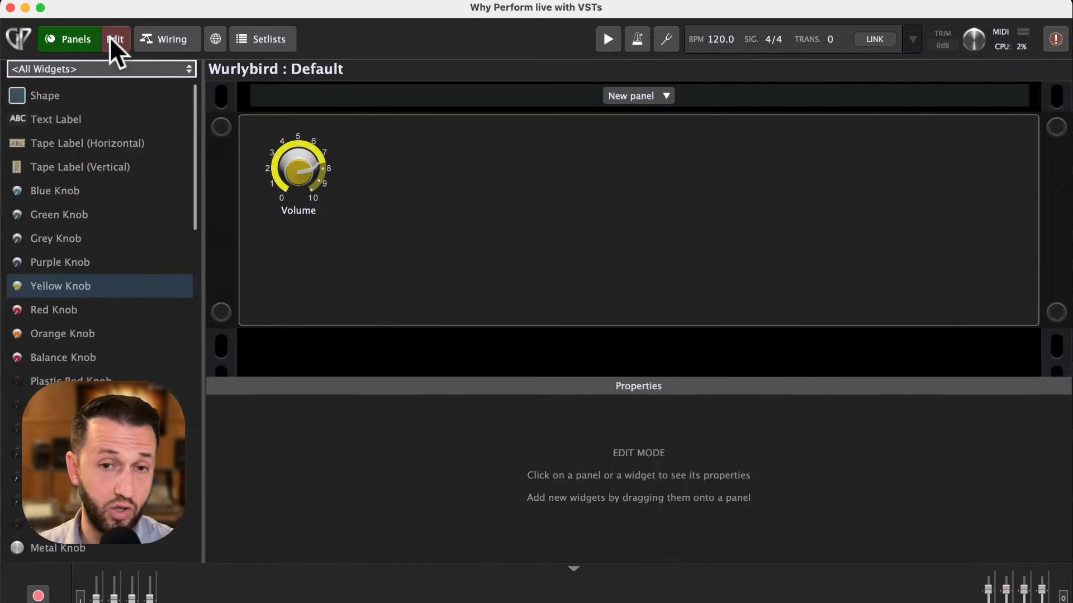
left_click(290, 172)
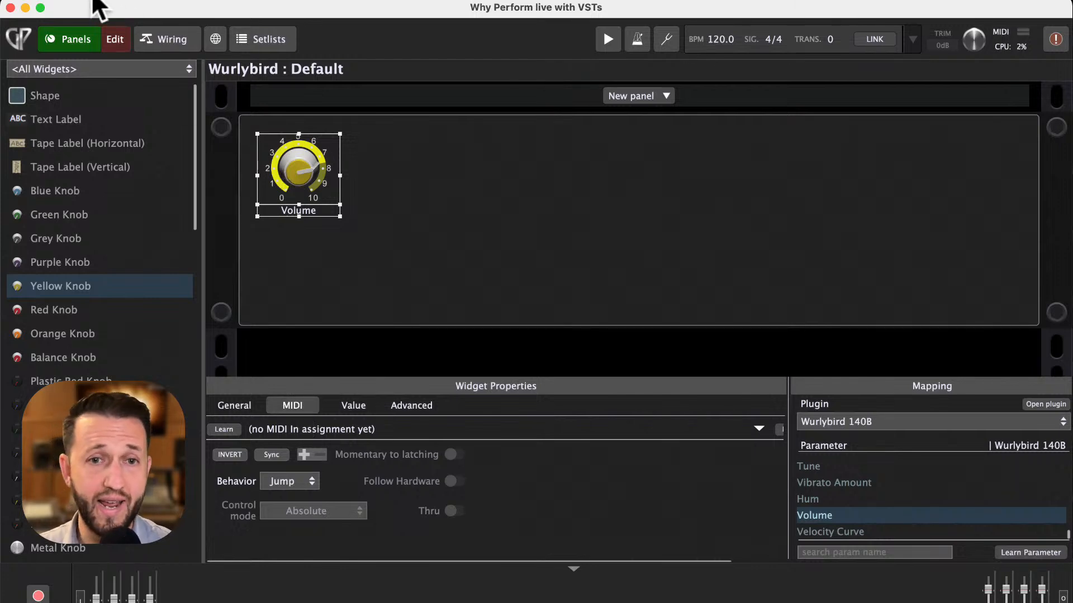
left_click(63, 36)
left_click(117, 35)
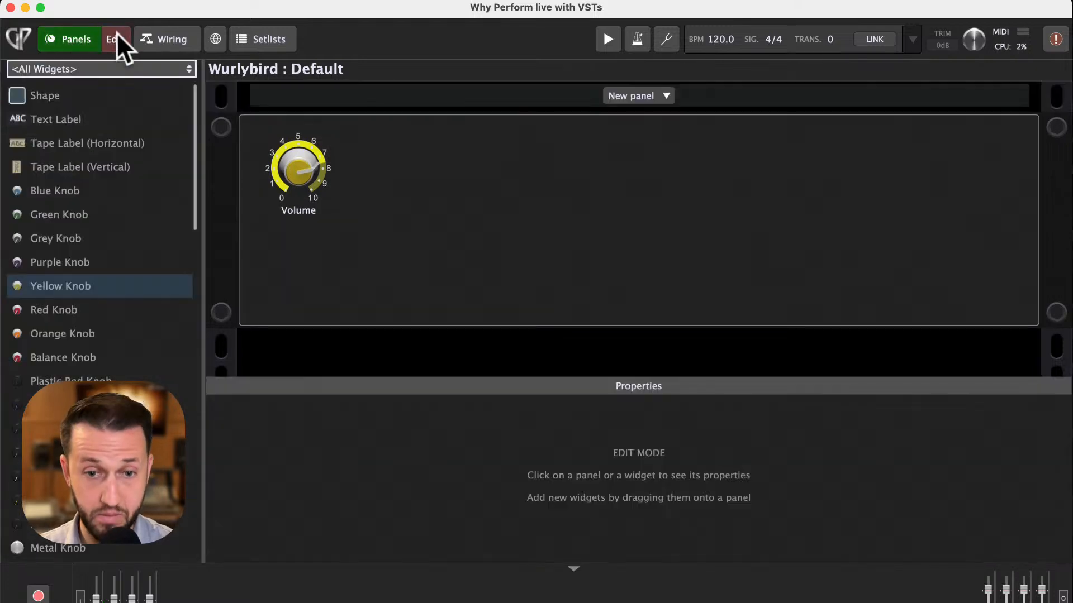
left_click(301, 157)
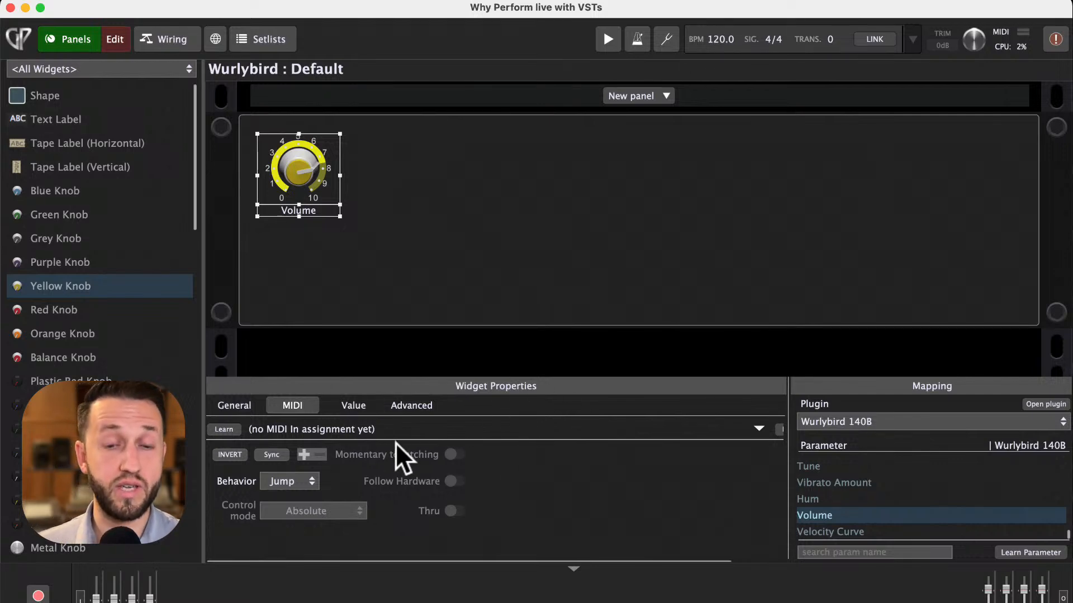
left_click(224, 405)
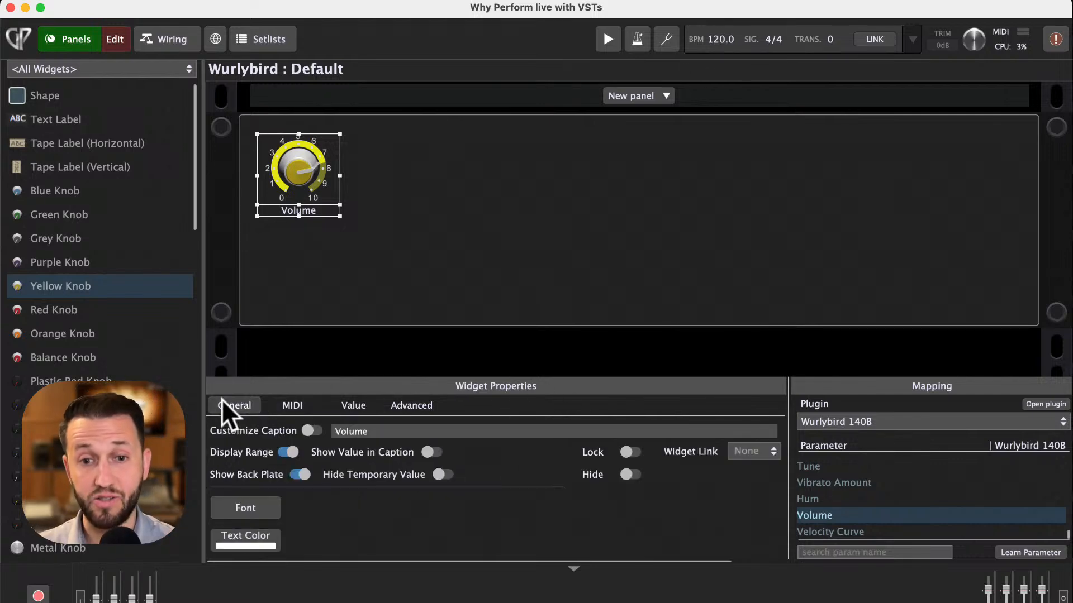
left_click(294, 405)
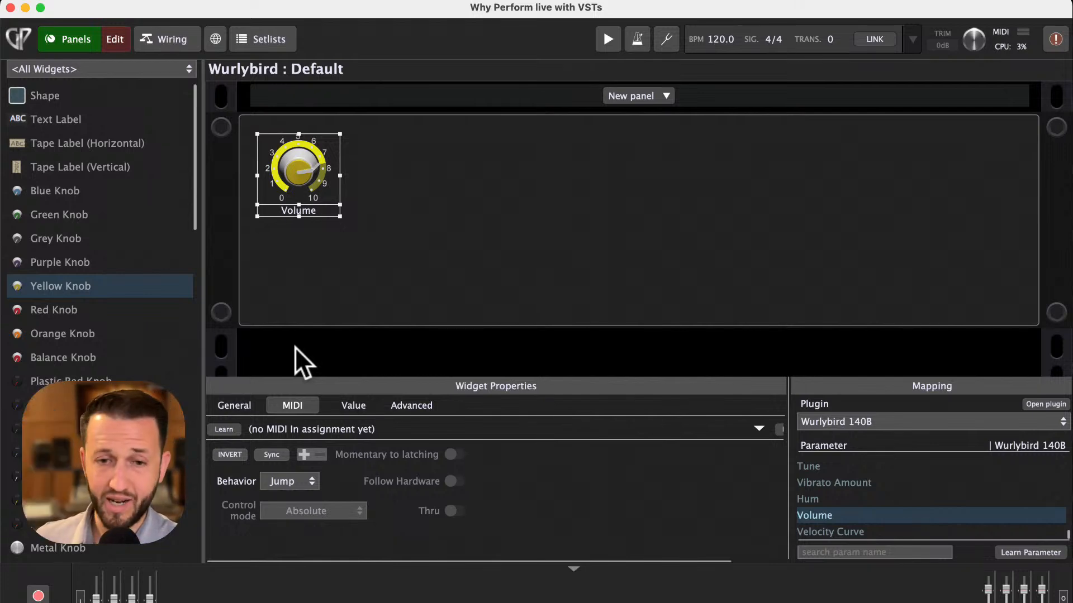
left_click(233, 429)
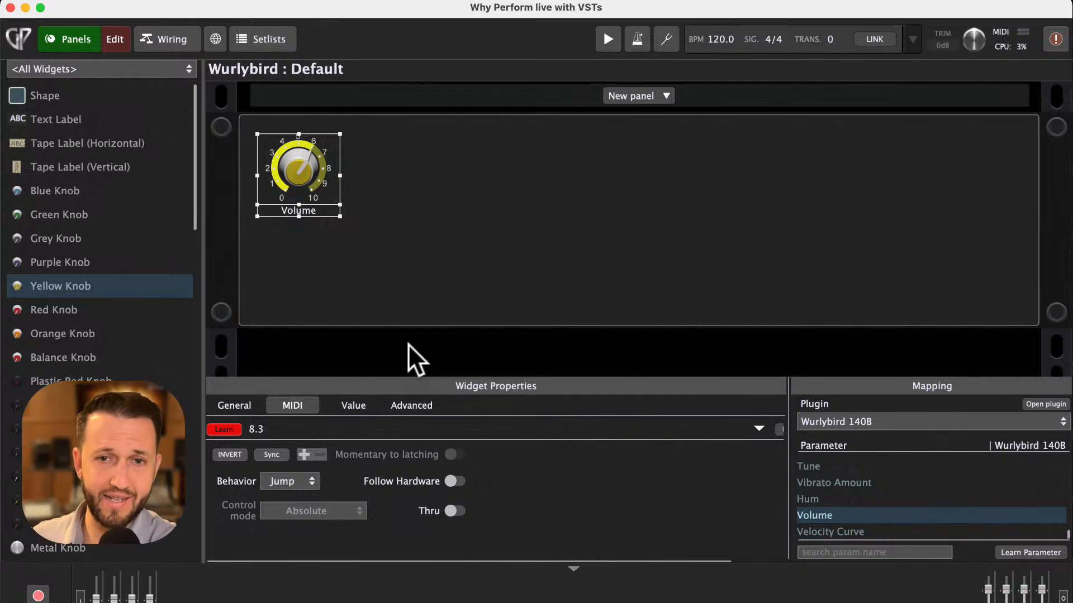
left_click(218, 428)
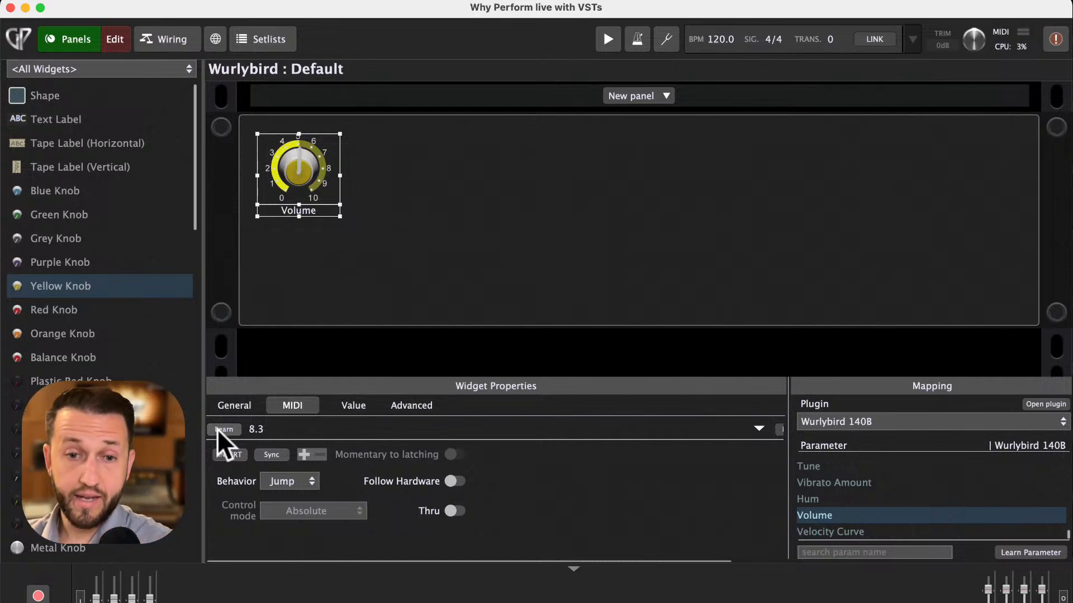
- Leave edit mode, open the Wurlybird 140B editor from the wiring view, and load the Echo Sprites preset
left_click(112, 40)
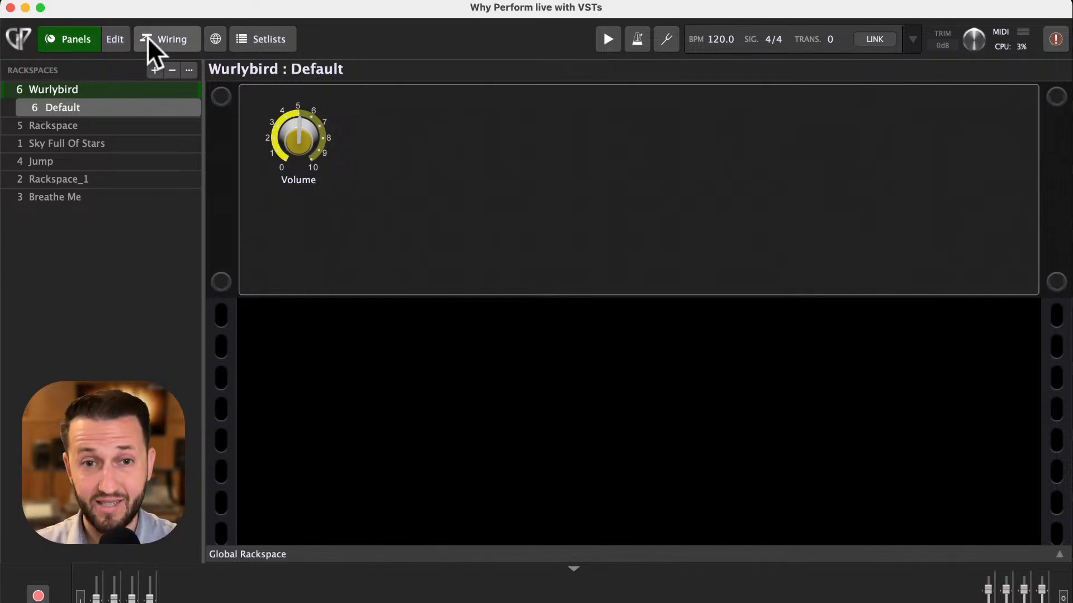
left_click(163, 36)
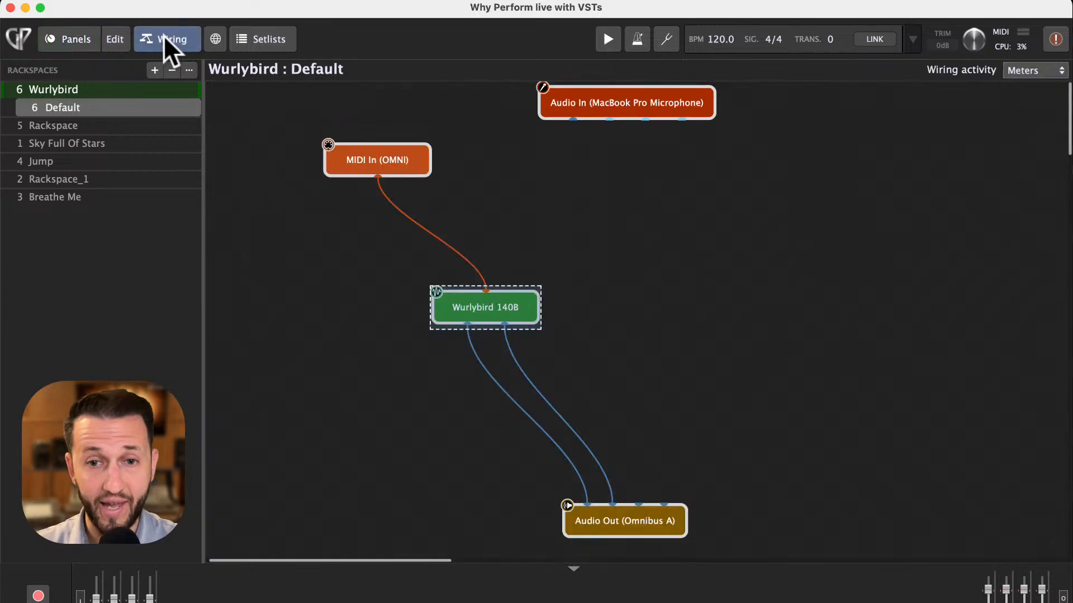
double_click(499, 304)
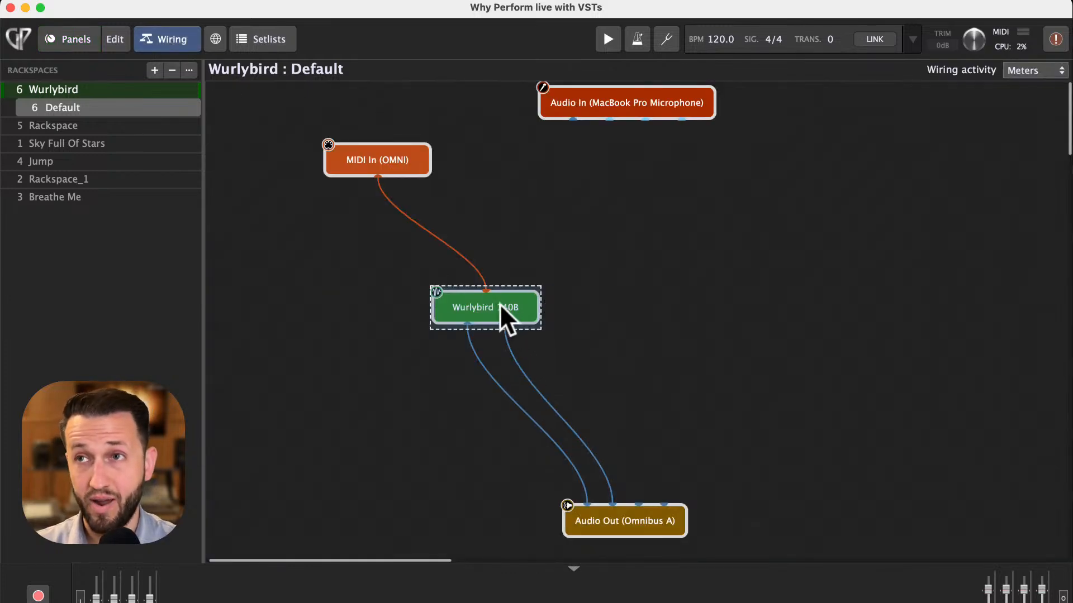
left_click_drag(441, 162, 430, 72)
left_click(292, 134)
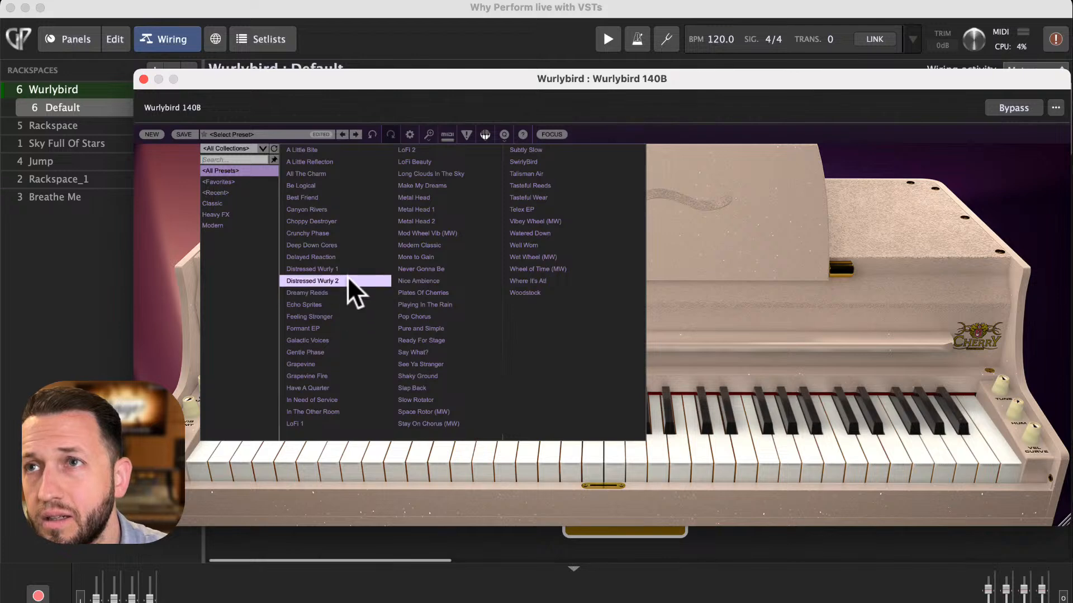
left_click(340, 304)
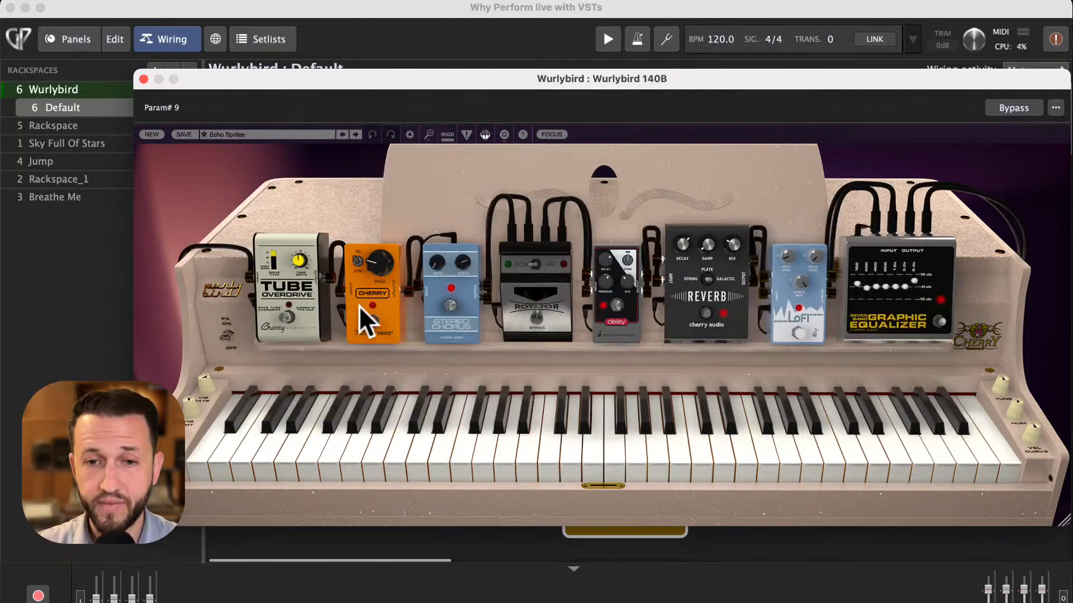
- Toggle the plugin's effect pedals to audition them, then close the Wurlybird 140B editor
left_click(611, 307)
left_click(450, 305)
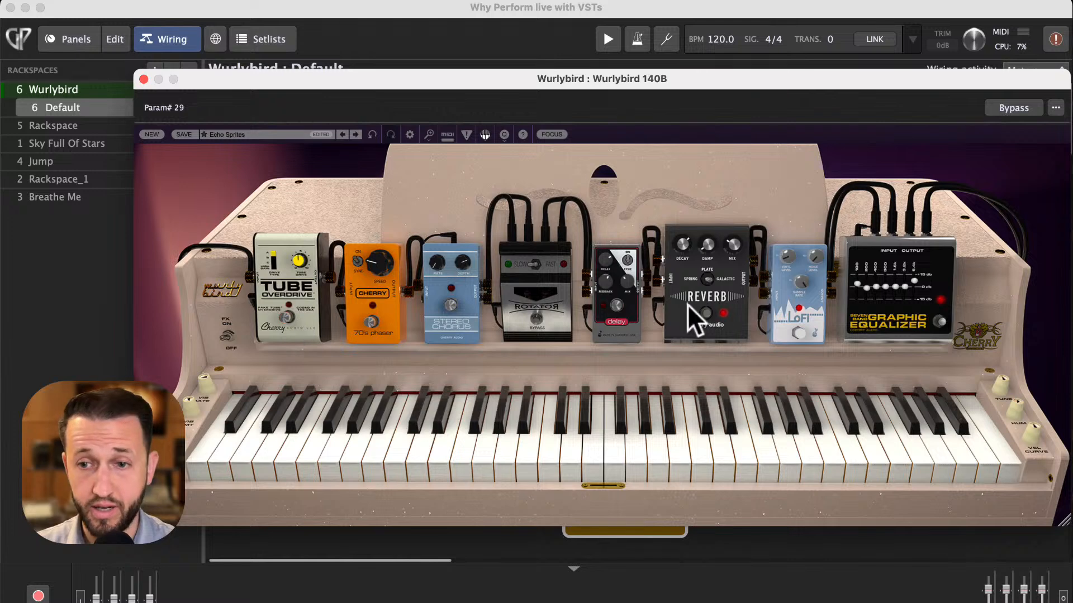
left_click(705, 314)
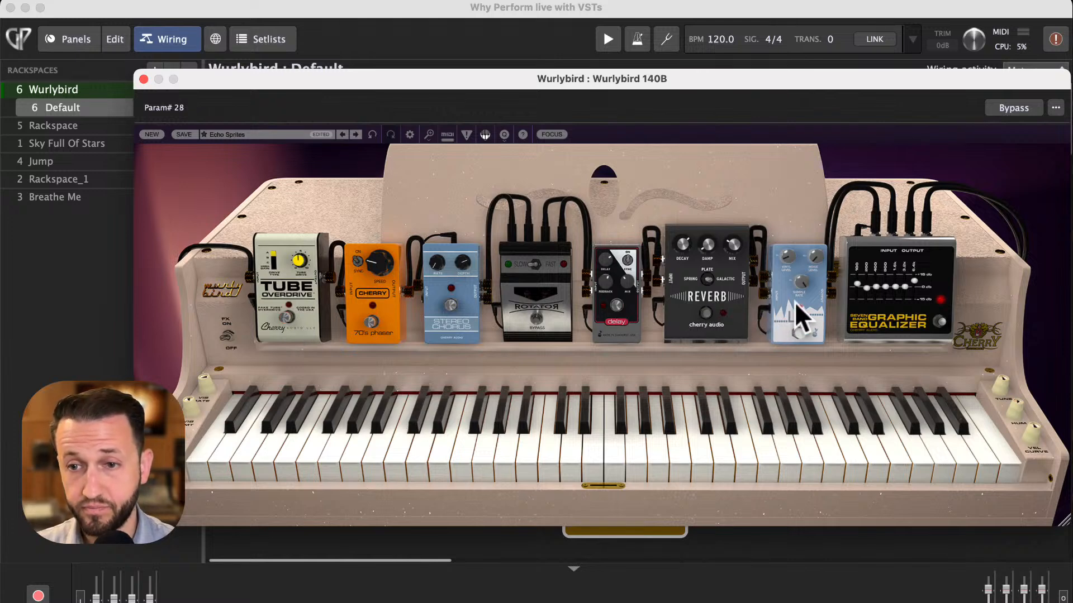
left_click(798, 332)
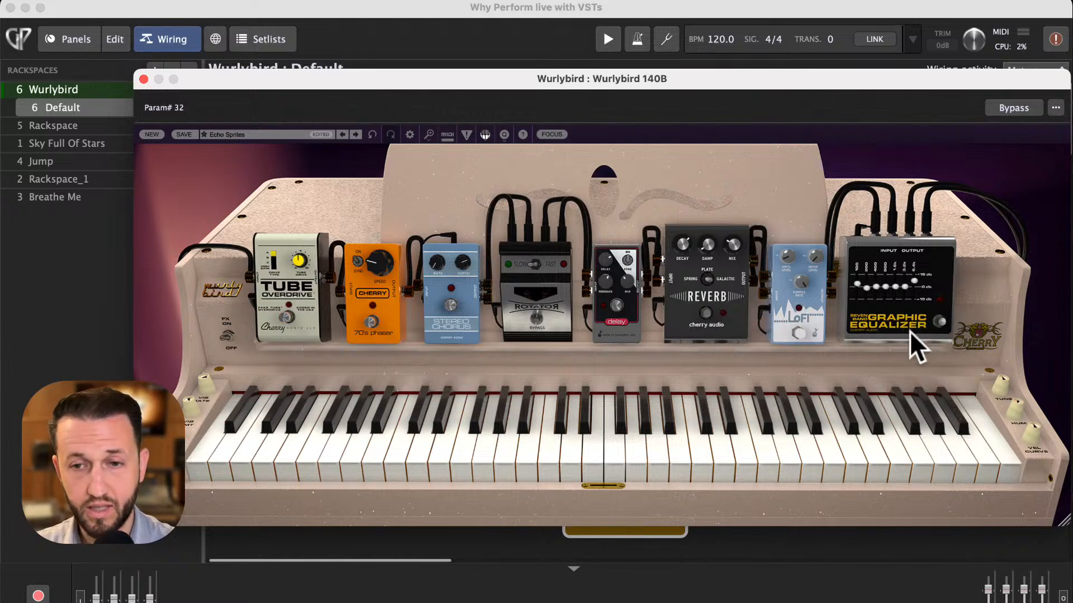
left_click(629, 318)
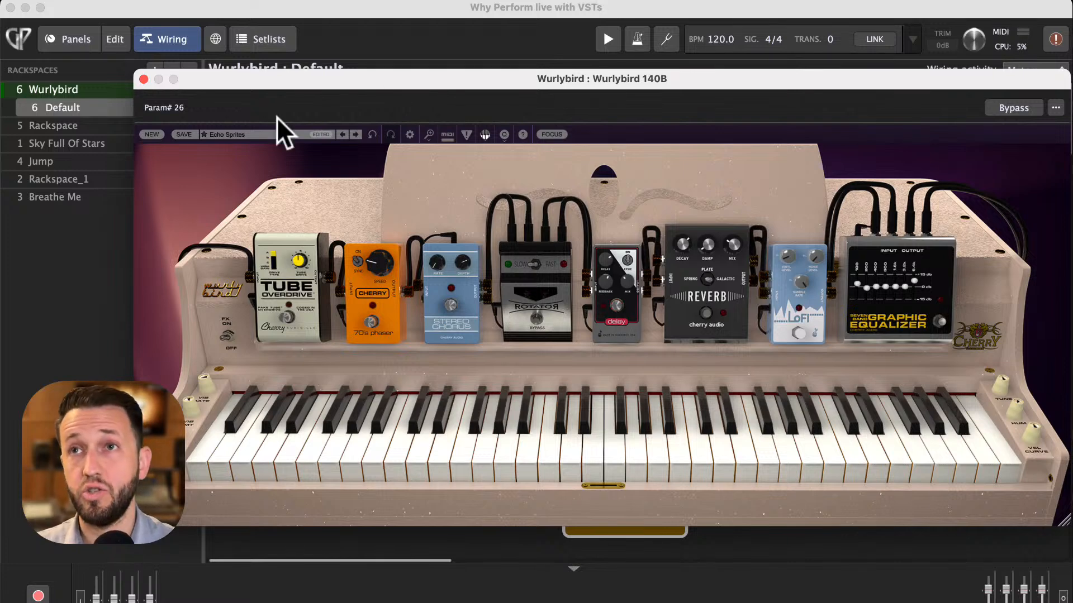
left_click(144, 79)
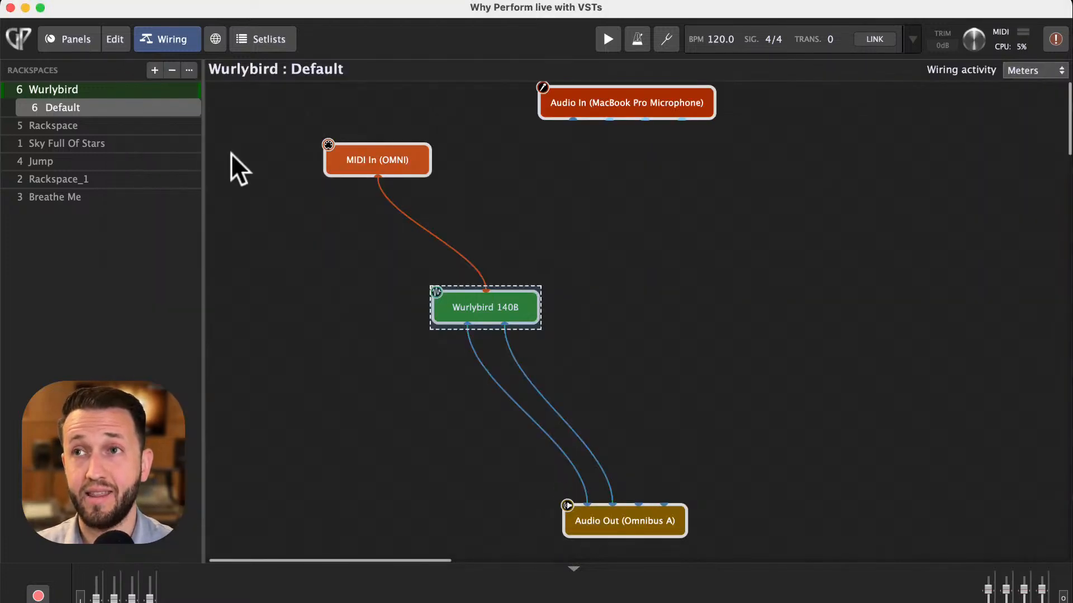
- In edit mode, add an LED Button Green to the panel beside the Volume knob
left_click(116, 40)
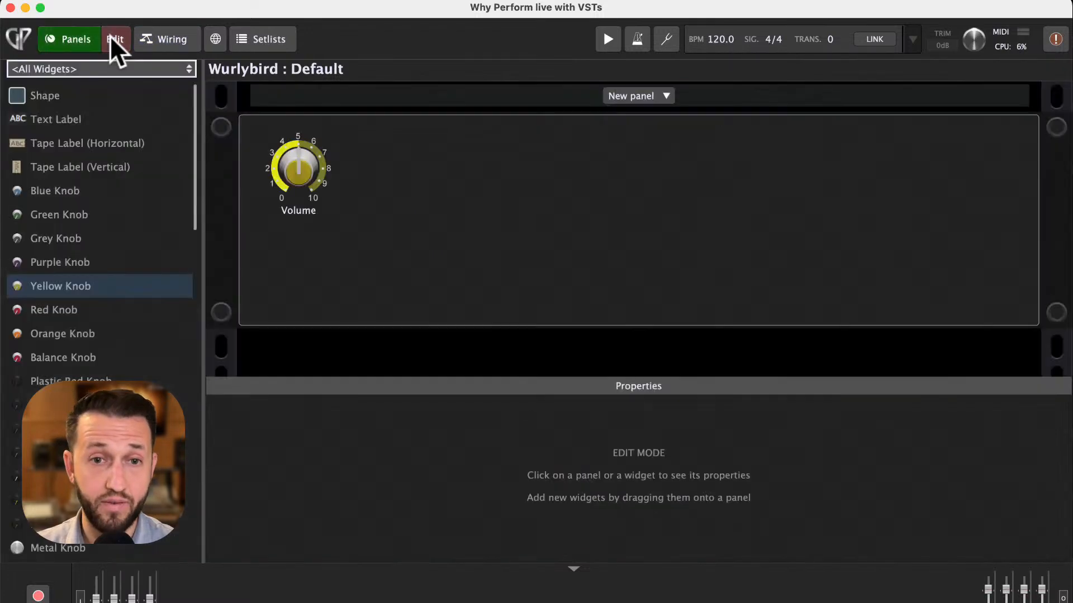
scroll(82, 264, "down", 15)
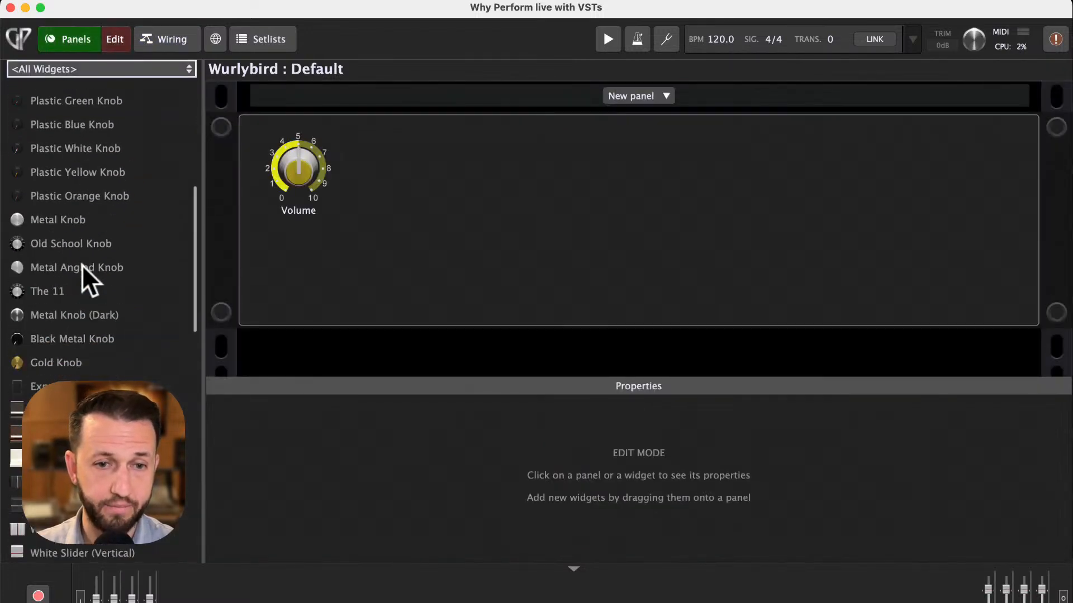
scroll(81, 265, "down", 5)
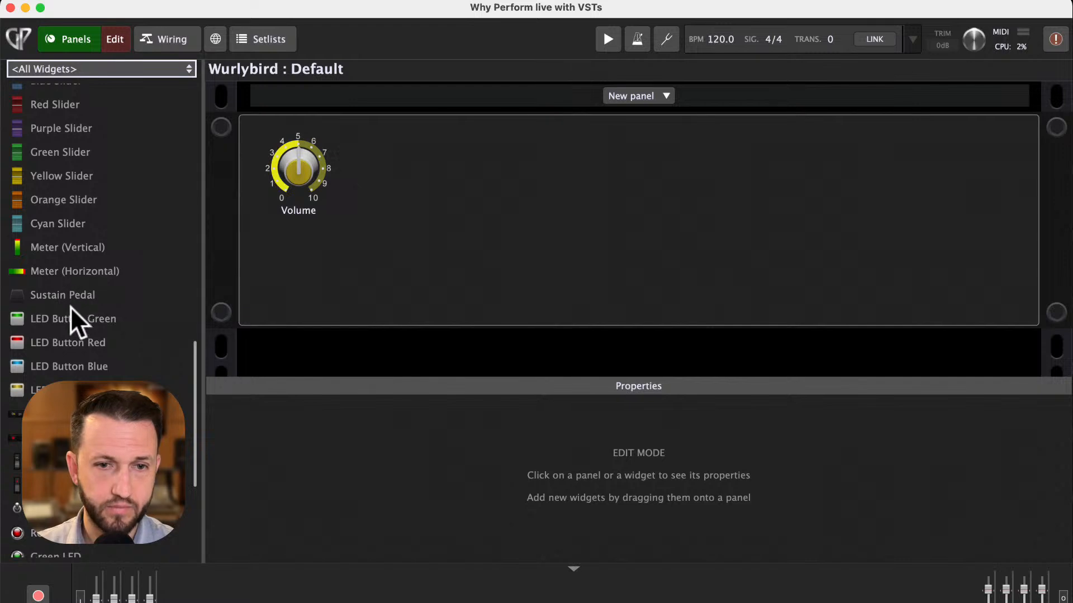
left_click_drag(70, 308, 406, 176)
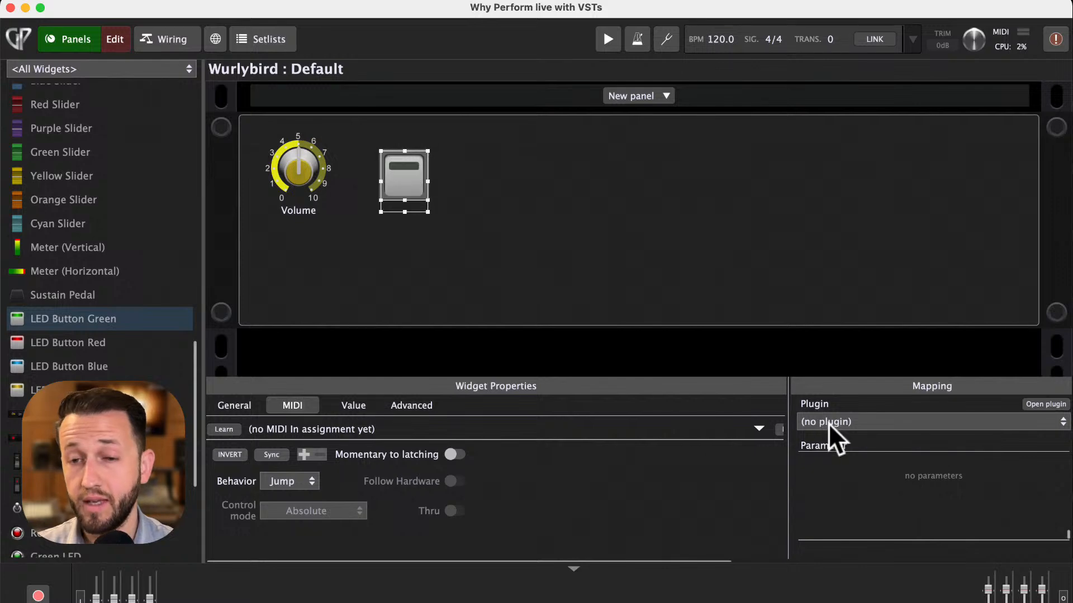
- Map the button to the Wurlybird 140B delay on/off parameter with Learn Parameter by switching the delay pedal
left_click(828, 423)
left_click(859, 506)
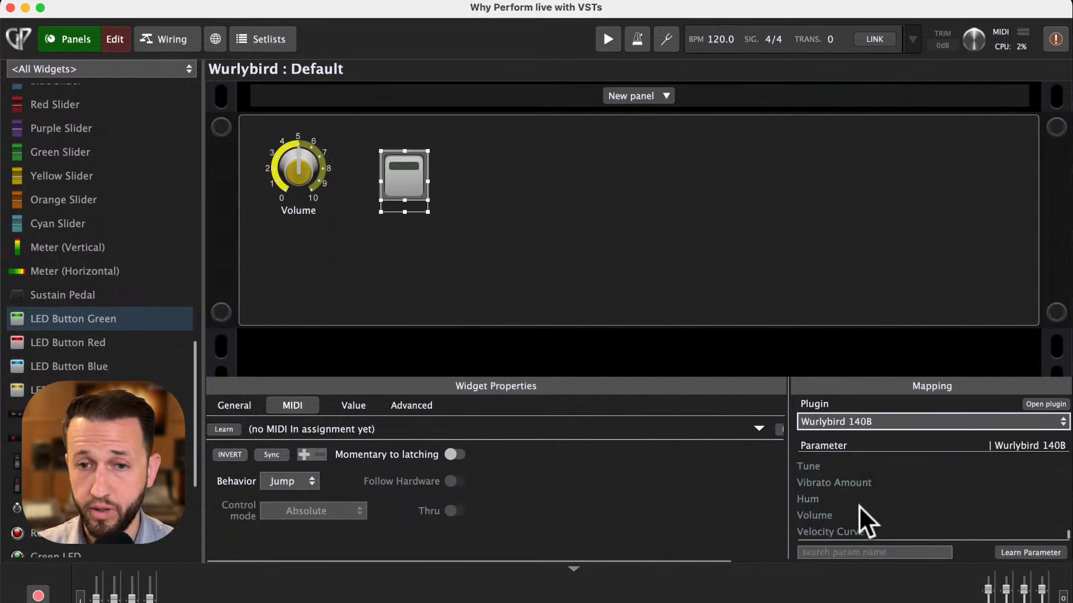
left_click(1018, 552)
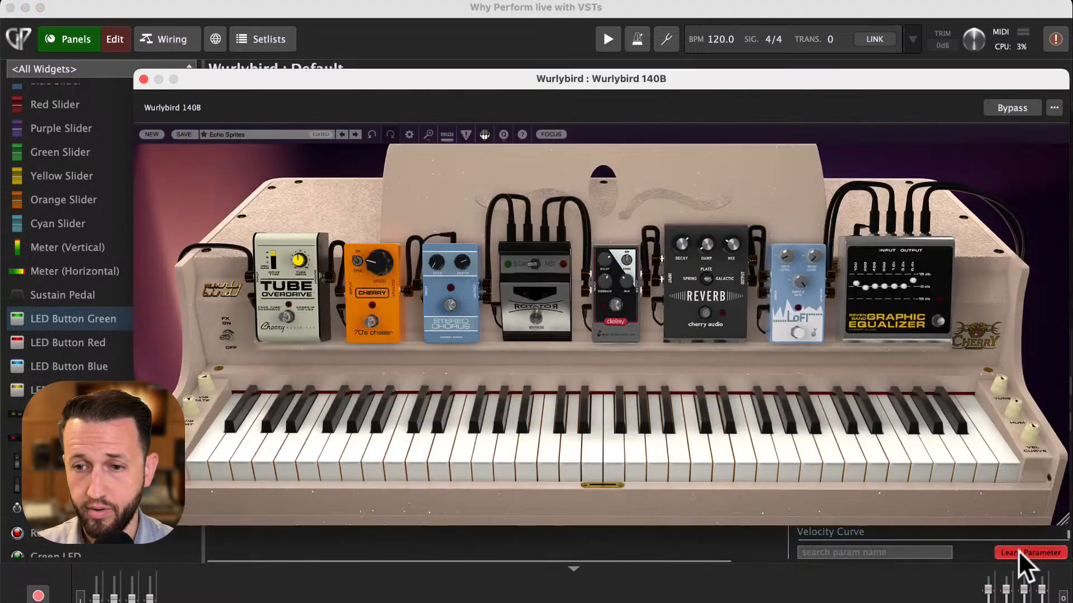
mouse_move(600, 83)
left_mouse_down()
mouse_move(603, 141)
mouse_move(598, 66)
left_mouse_up()
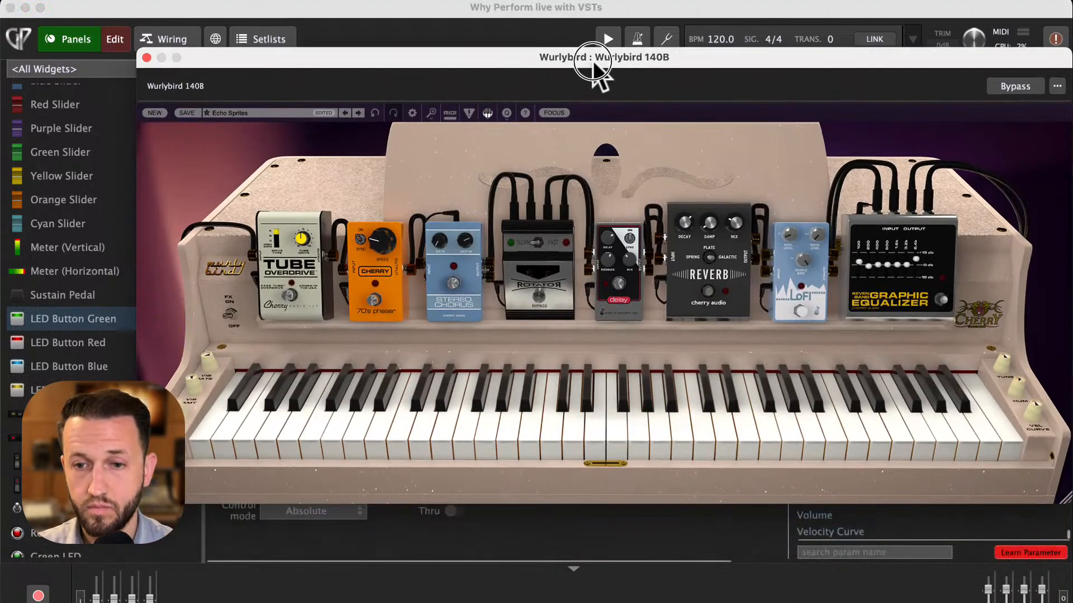
left_click(620, 283)
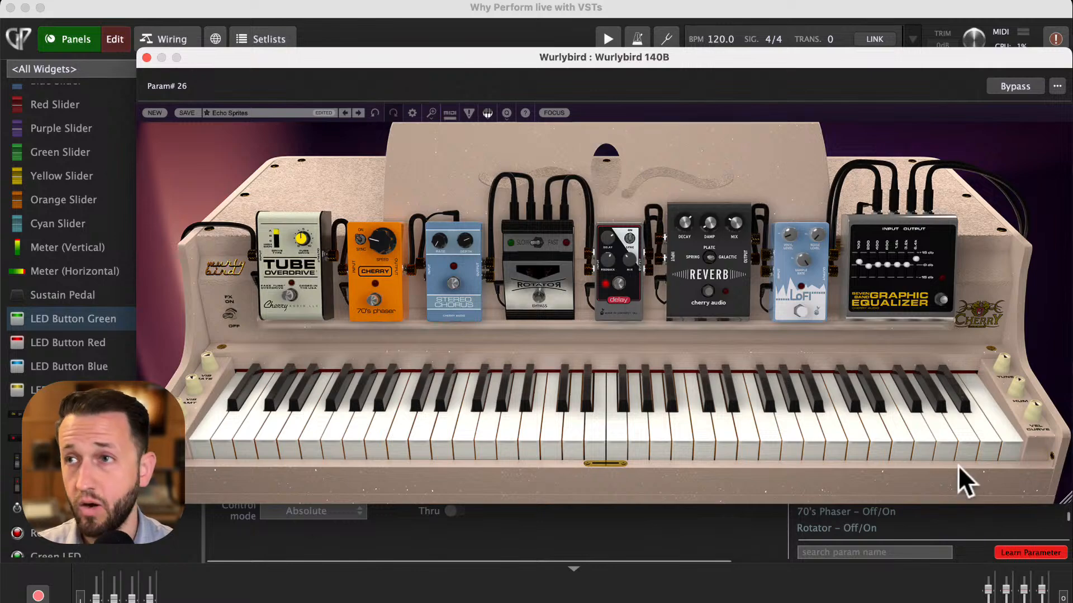
left_click(1015, 556)
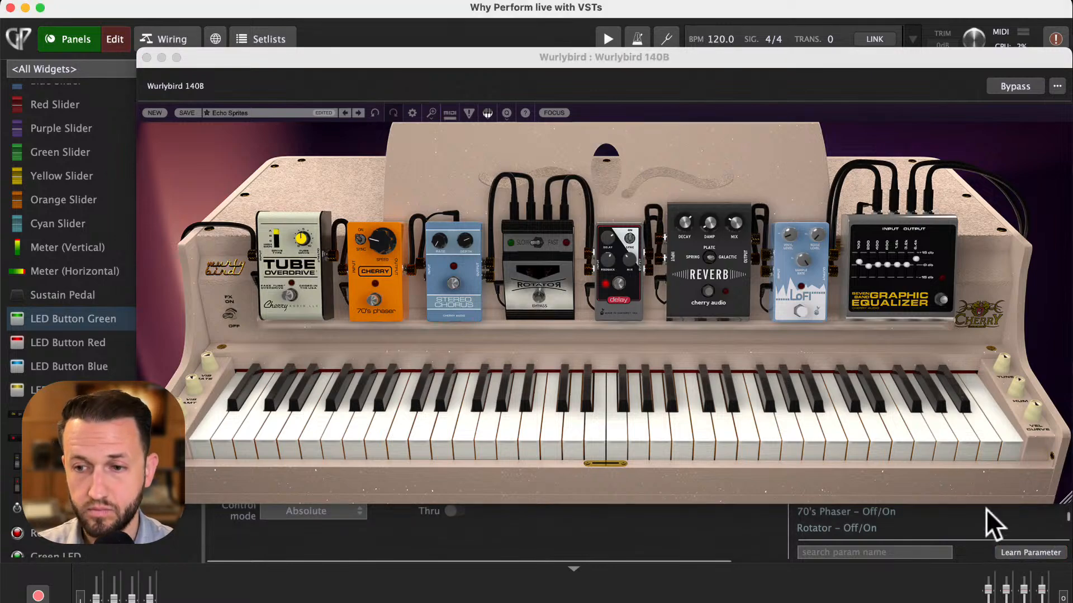
- Leave edit mode, toggle the Delay button to test it against the plugin, and close the plugin editor
left_click_drag(333, 57, 704, 49)
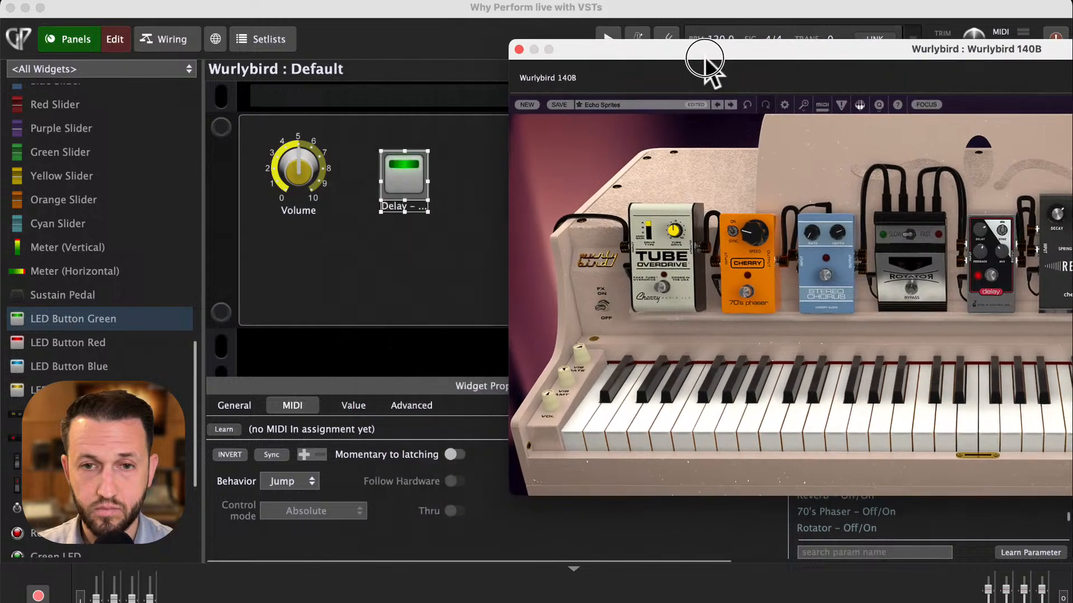
left_click(122, 33)
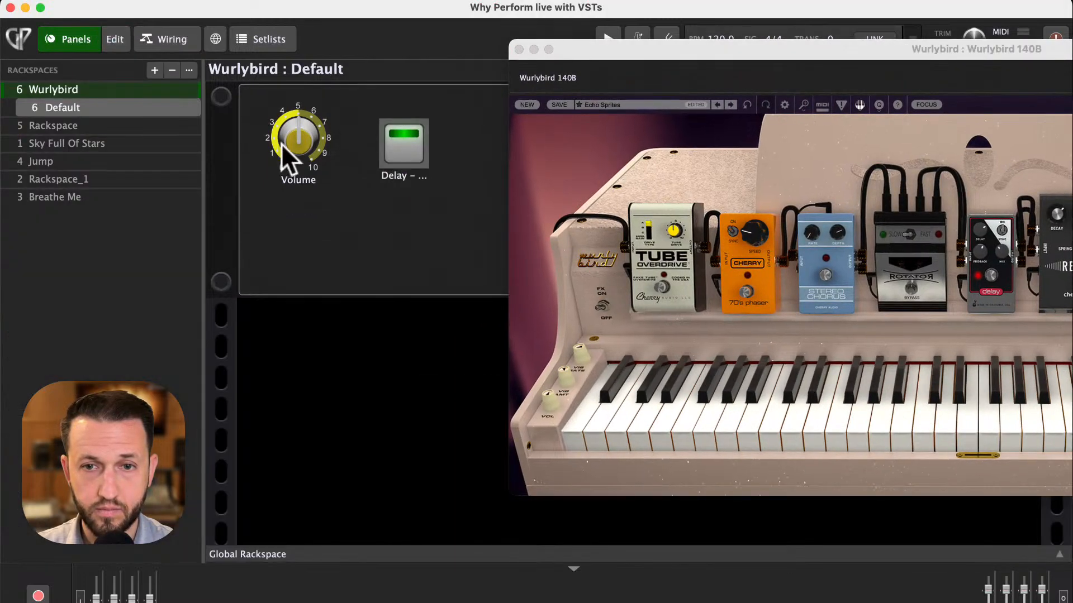
left_click(397, 145)
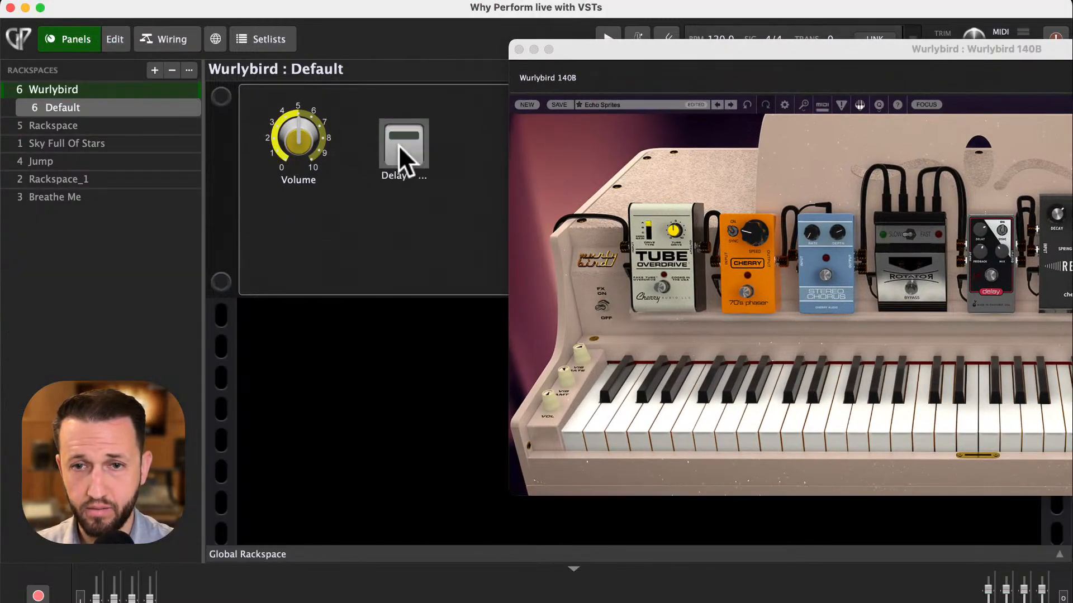
left_click(398, 145)
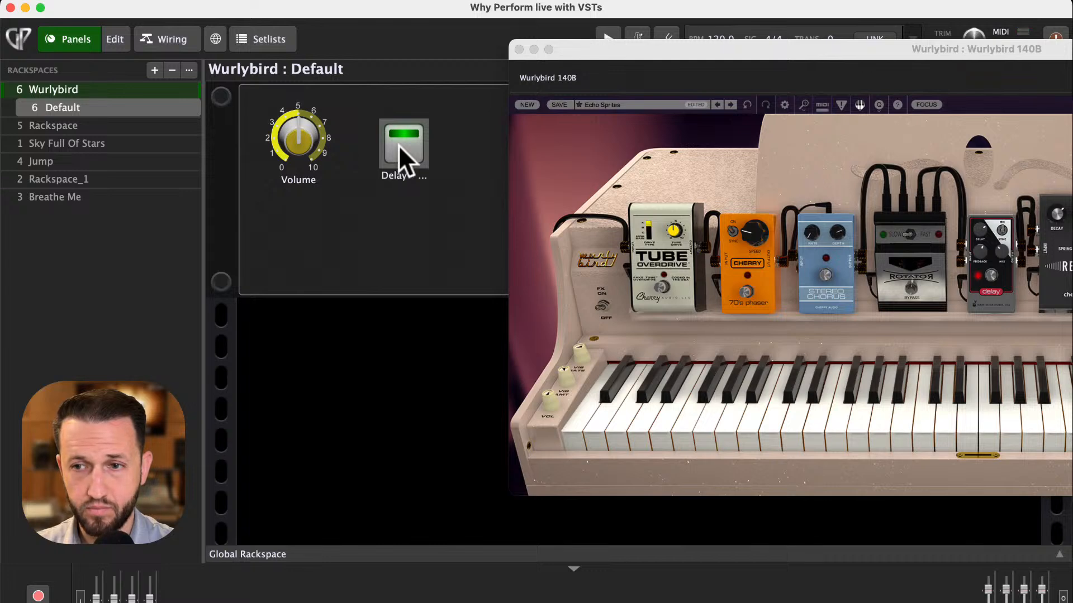
left_click(398, 145)
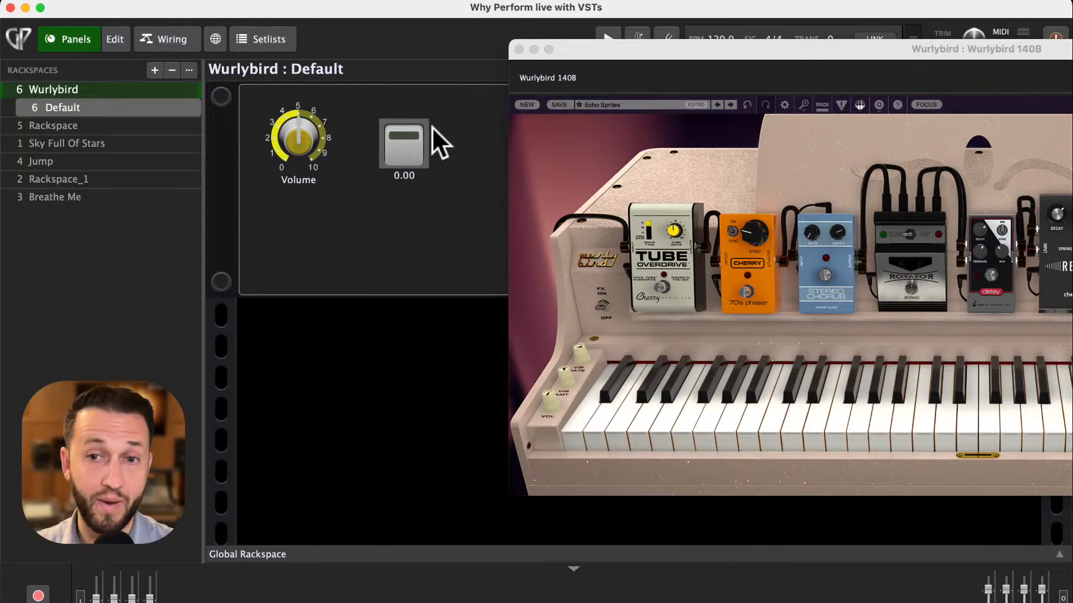
left_click(519, 49)
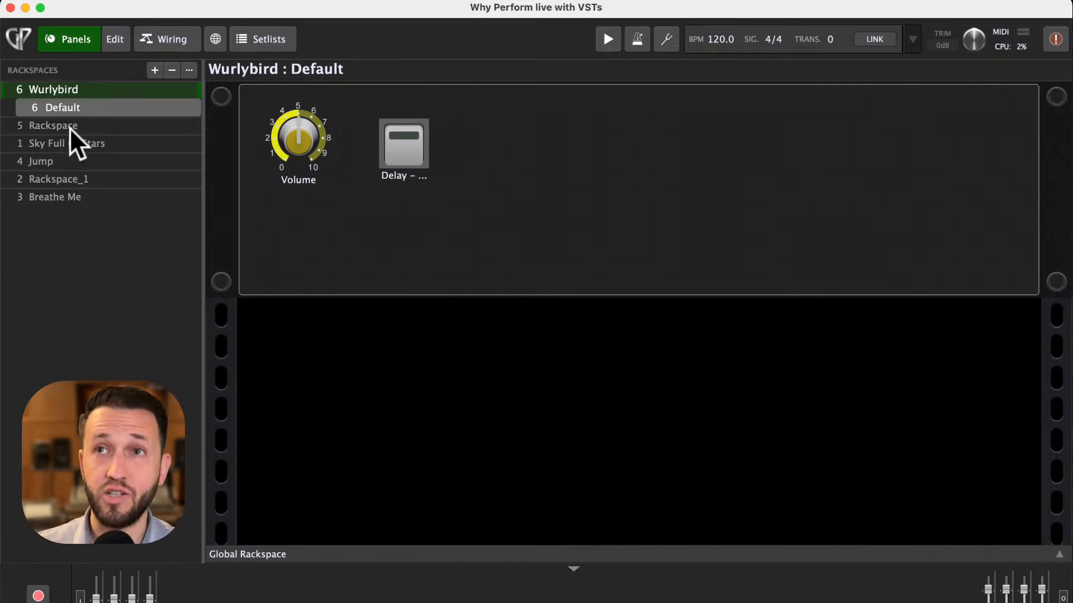
- Add a new variation to the Wurlybird rackspace named Delay On
left_click(154, 71)
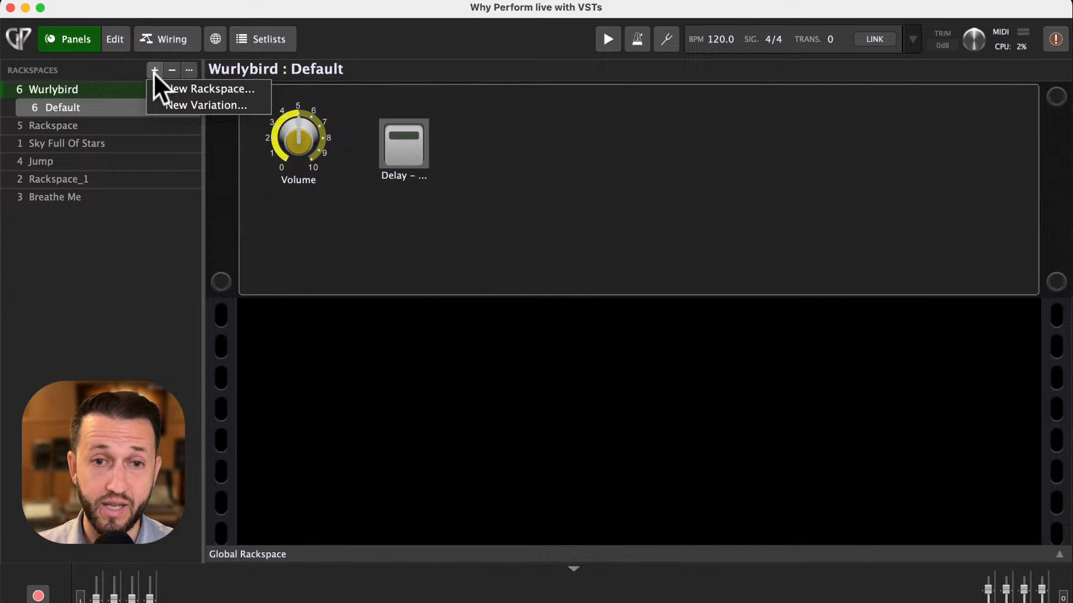
left_click(179, 103)
type("Ec")
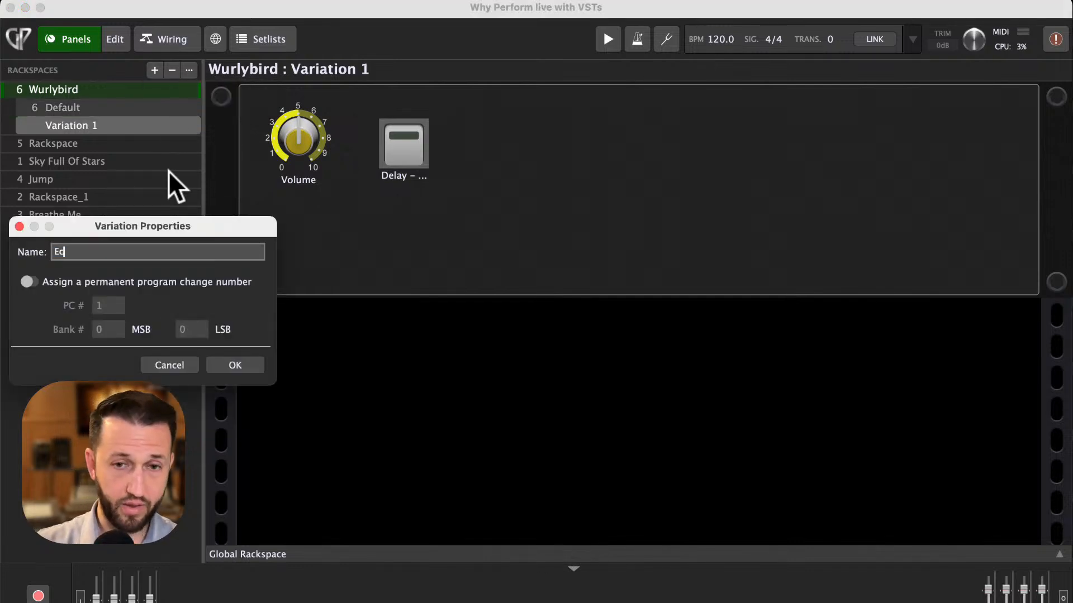
type("ho")
key("BackSpace")
key("BackSpace")
key("BackSpace")
key("BackSpace")
type("Delau")
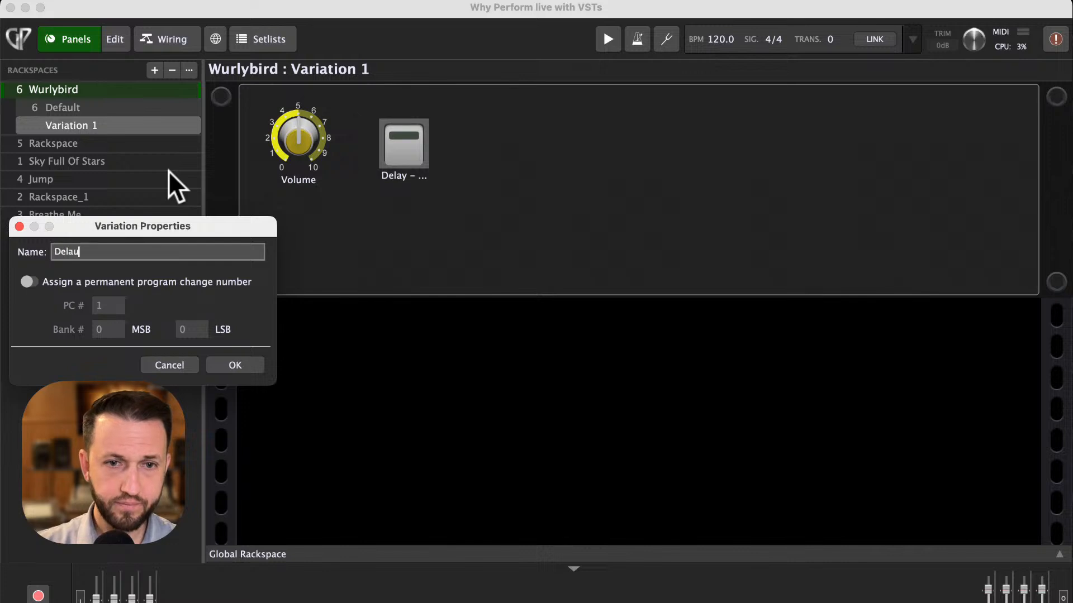
key("BackSpace")
type("y On")
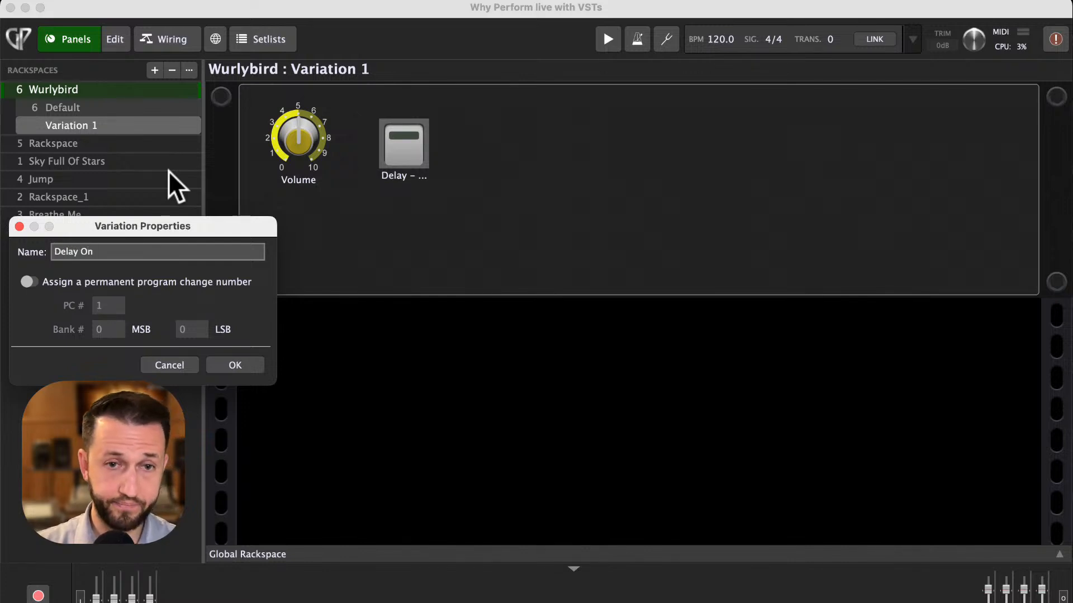
key("Return")
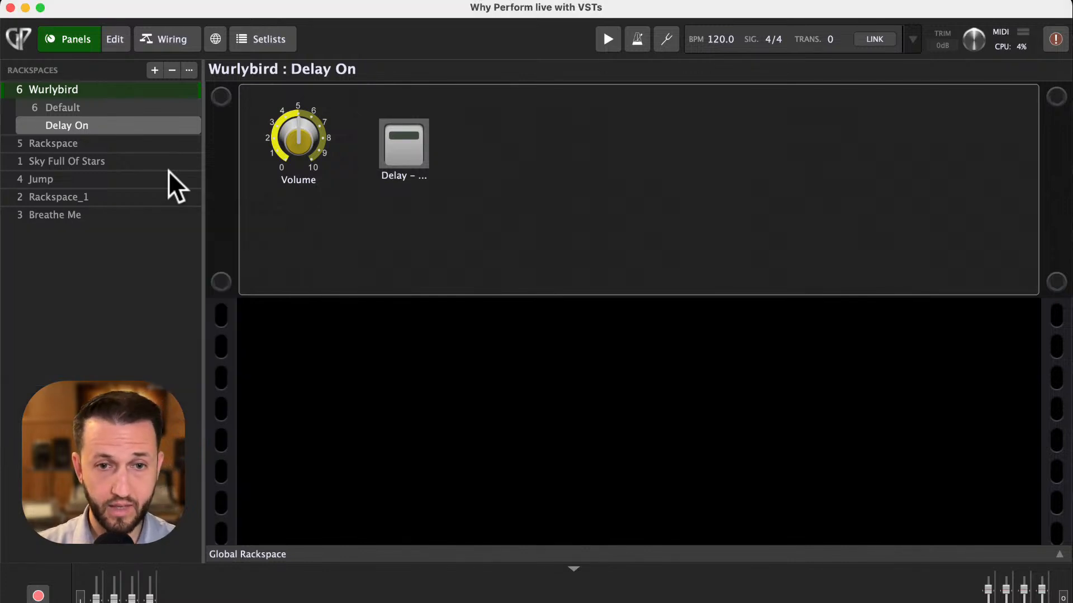
- Switch back and forth between the Default and Delay On variations to compare the delay button state
left_click(102, 109)
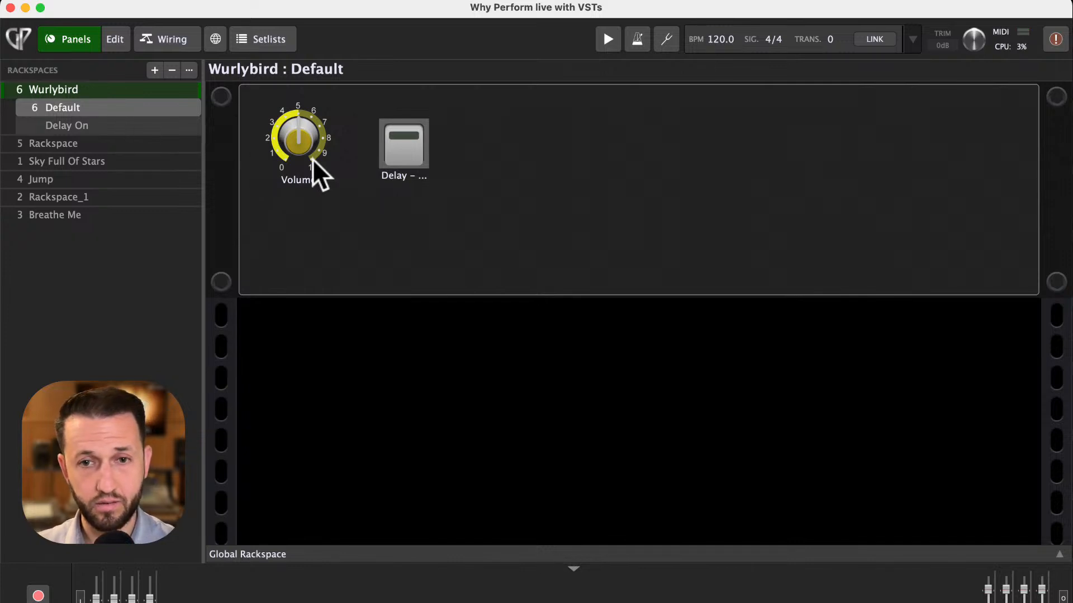
left_click(108, 124)
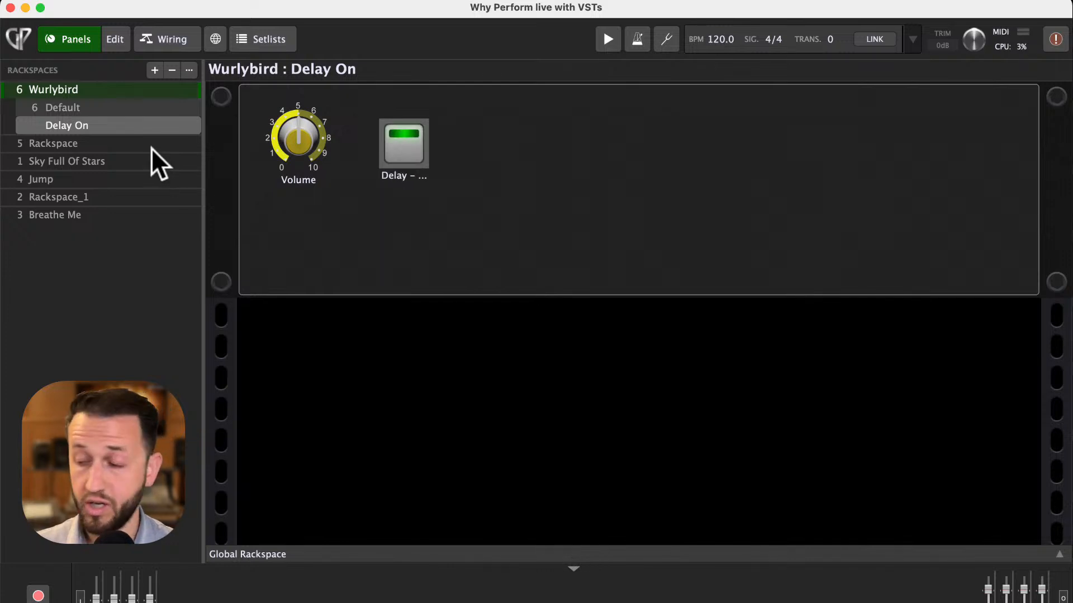
key("Up")
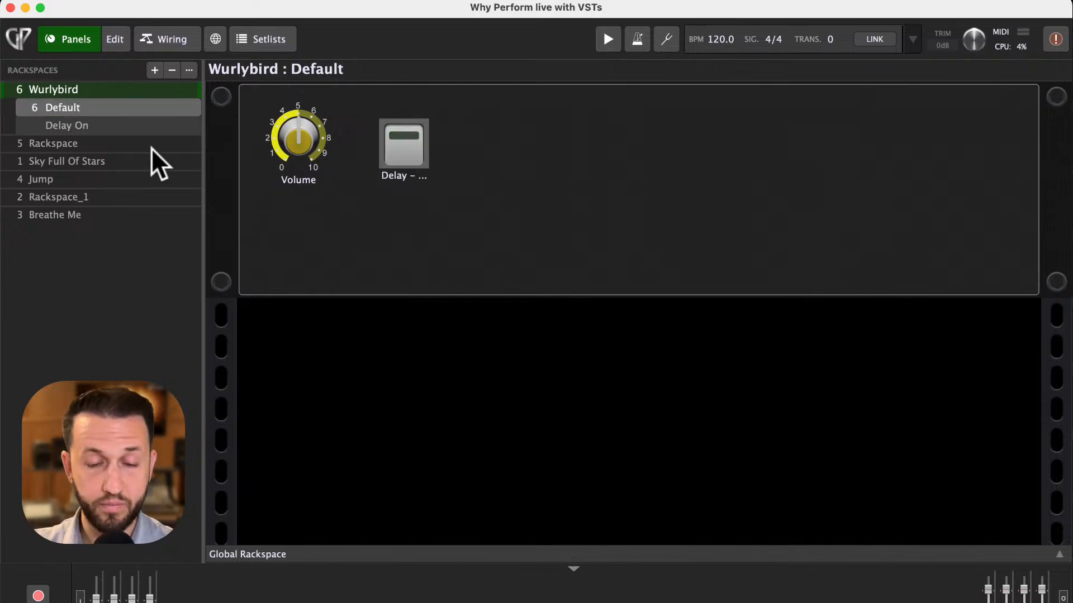
key("Down")
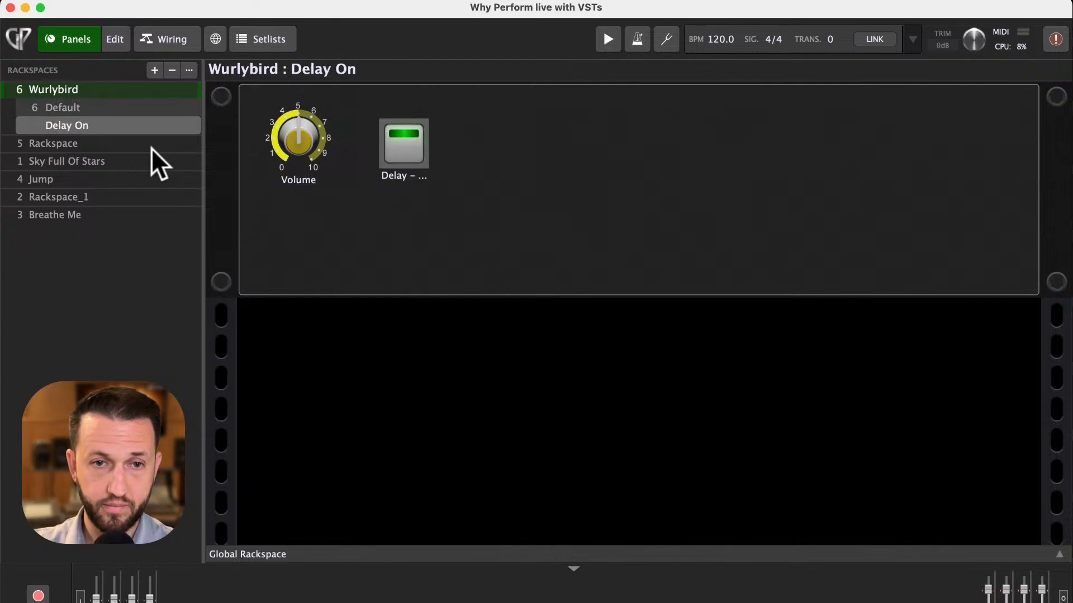
key("Up")
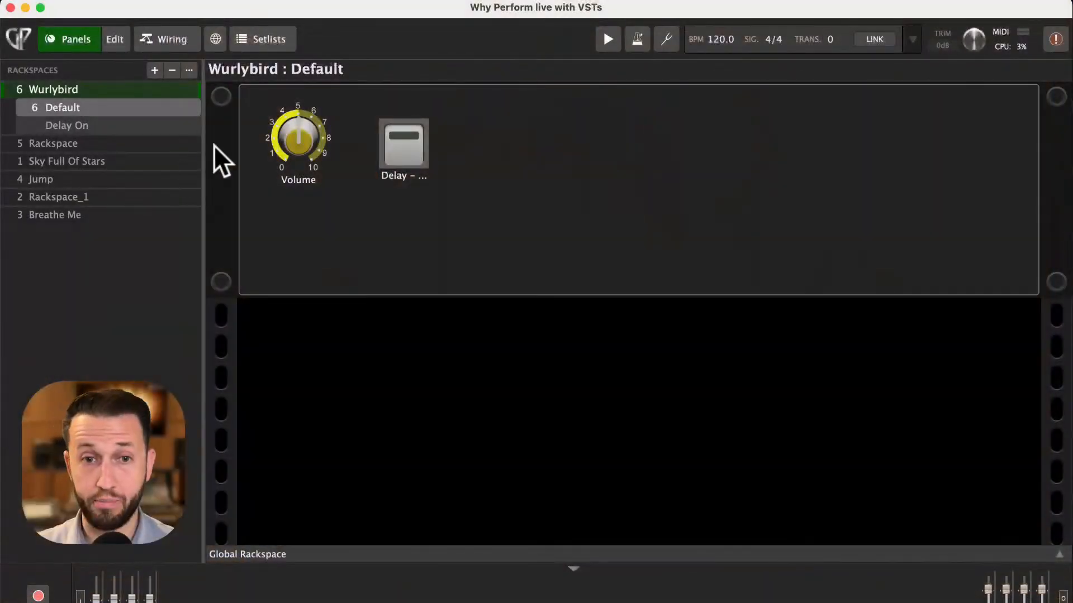
- Open the Sky Full Of Stars rackspace in the wiring view and nudge the Piano V3 and Serum blocks into alignment
left_click(173, 39)
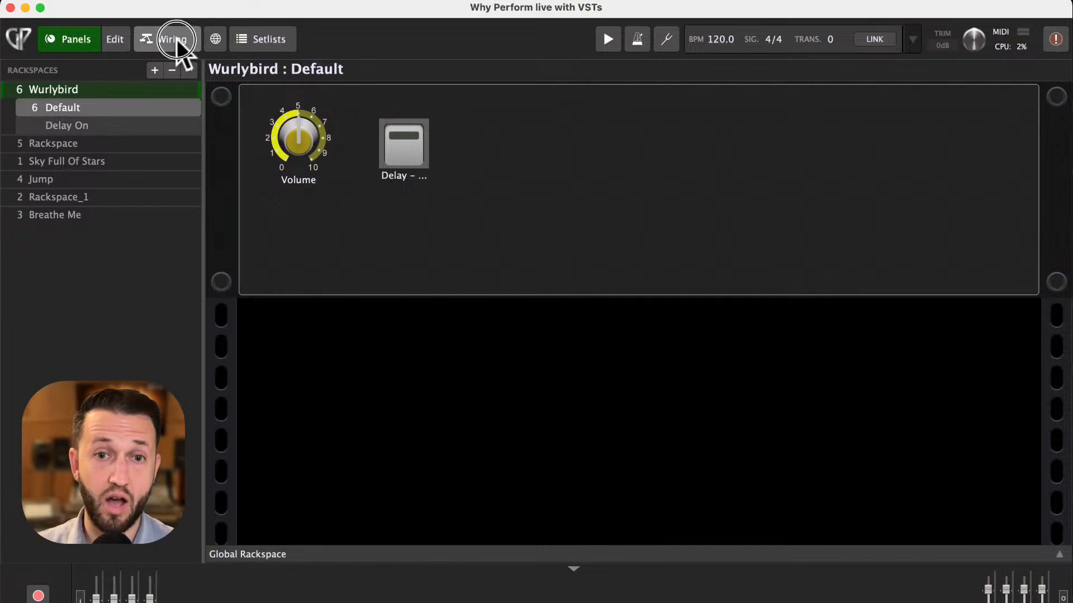
mouse_move(499, 317)
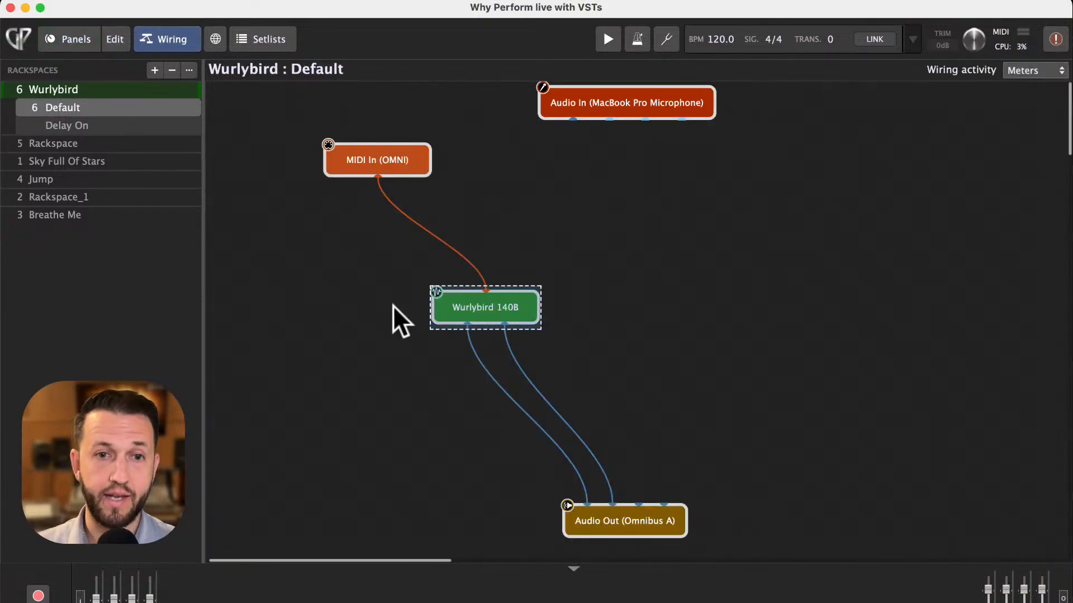
left_click(96, 160)
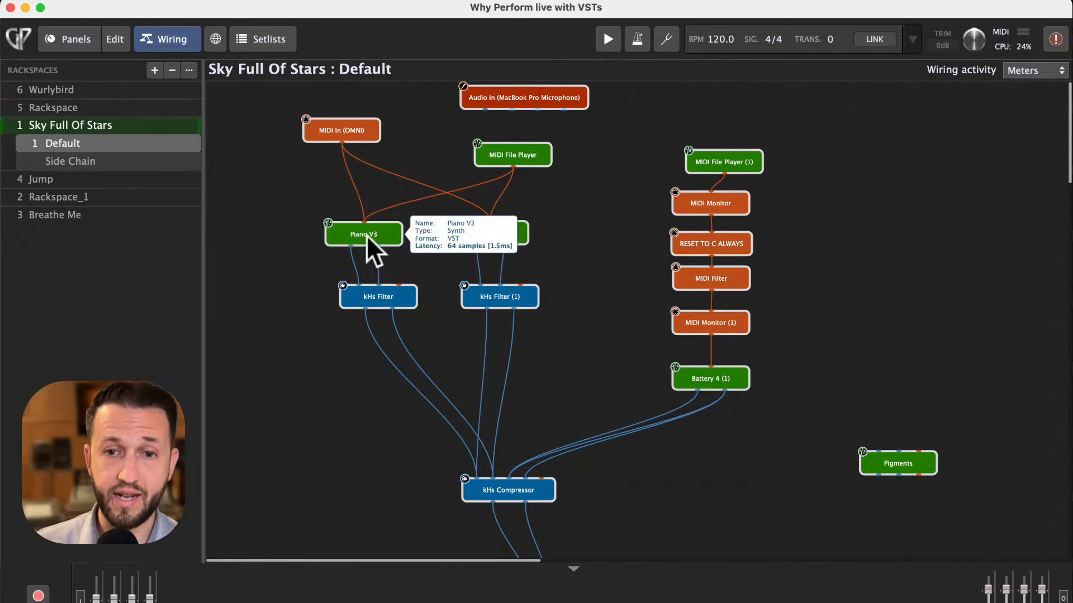
mouse_move(366, 236)
left_mouse_down()
mouse_move(354, 239)
mouse_move(371, 230)
left_mouse_up()
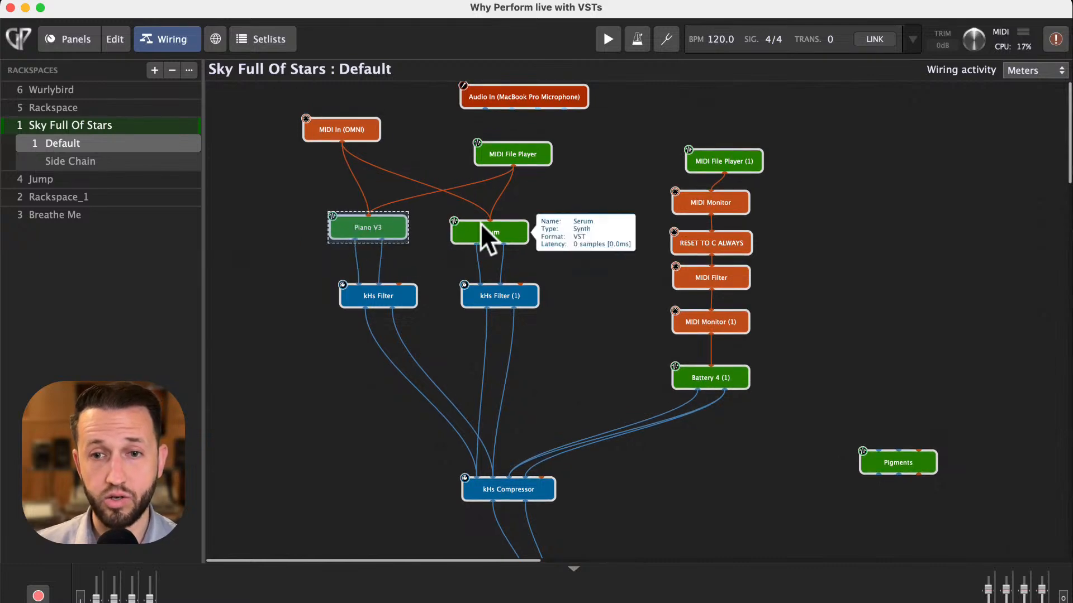
mouse_move(480, 223)
left_mouse_down()
mouse_move(518, 224)
mouse_move(487, 224)
left_mouse_up()
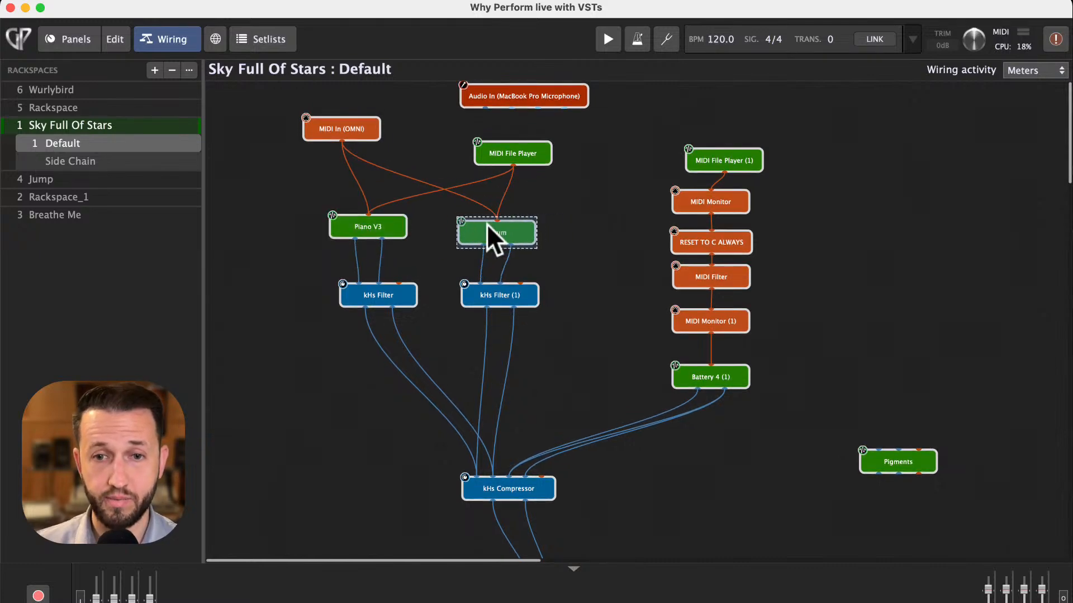
- Open and close the Piano V3, Serum, and kHs Filter plugin editors one after another
double_click(371, 225)
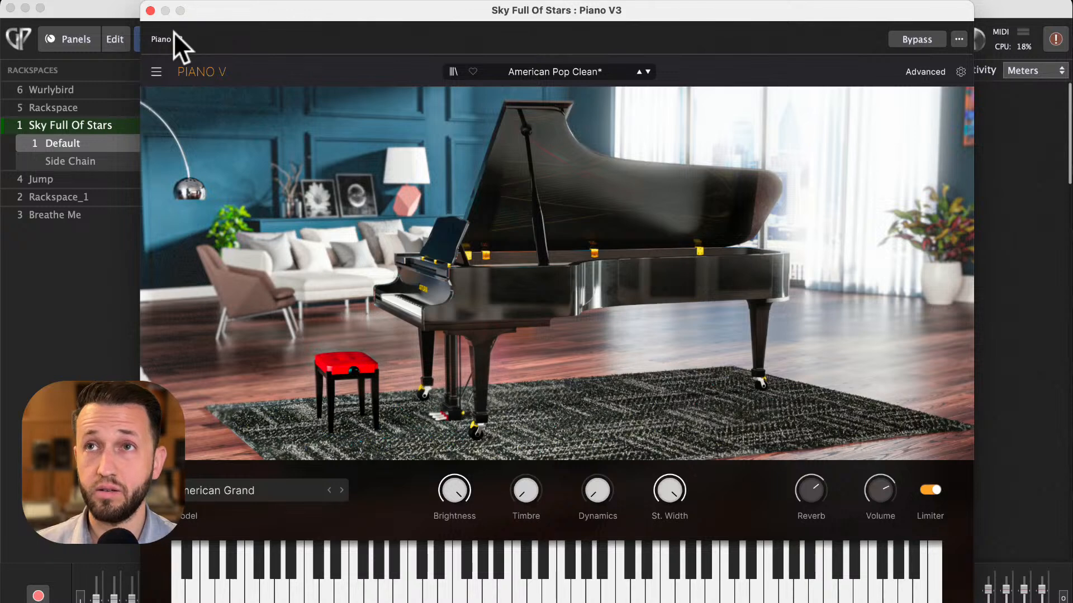
left_click(150, 11)
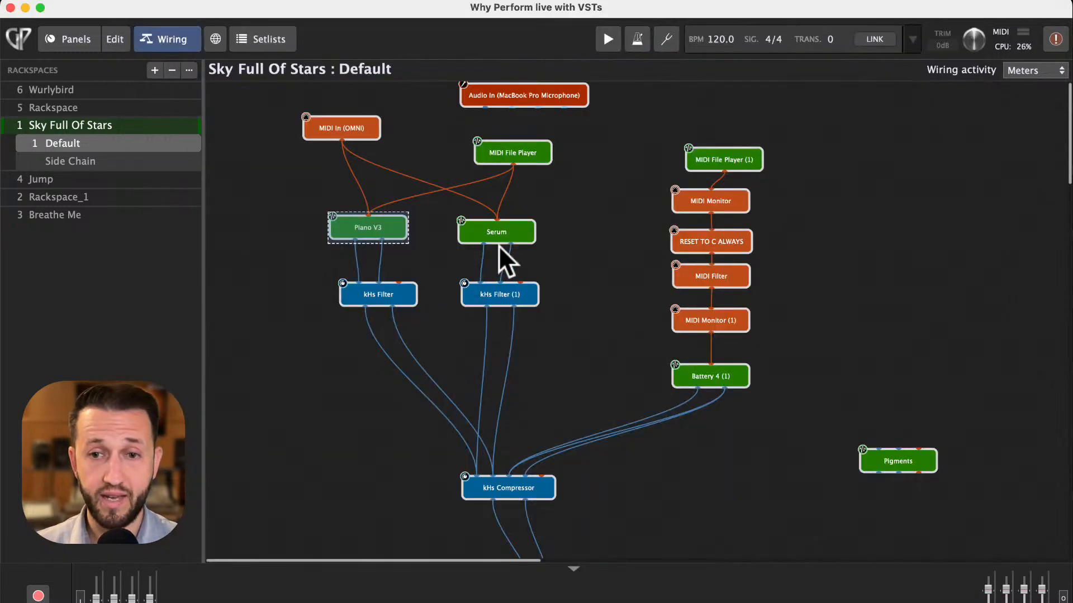
left_click(508, 231)
double_click(508, 230)
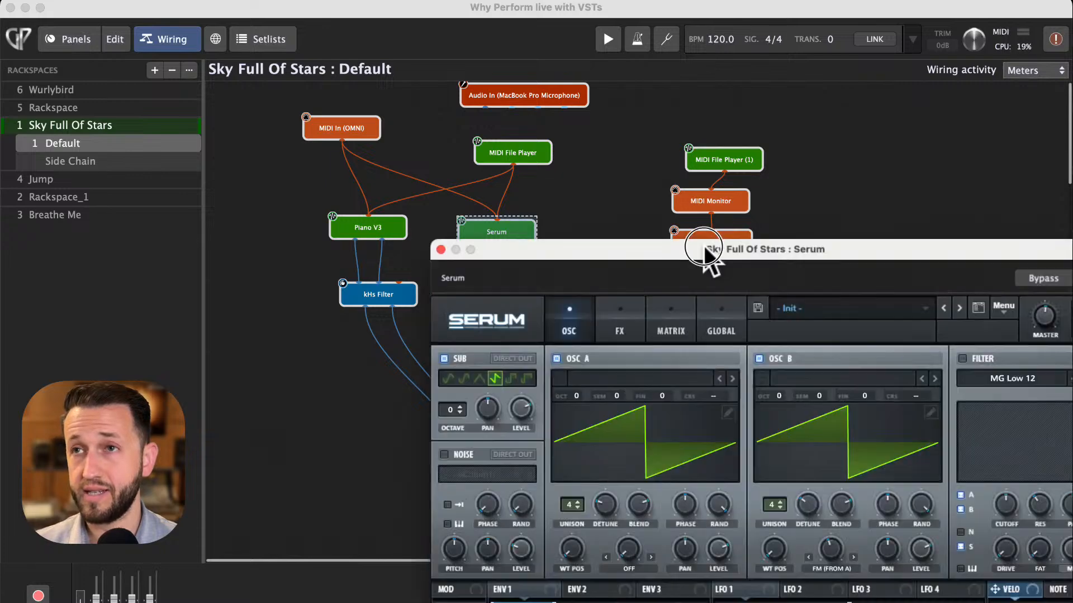
left_click_drag(706, 252, 466, 7)
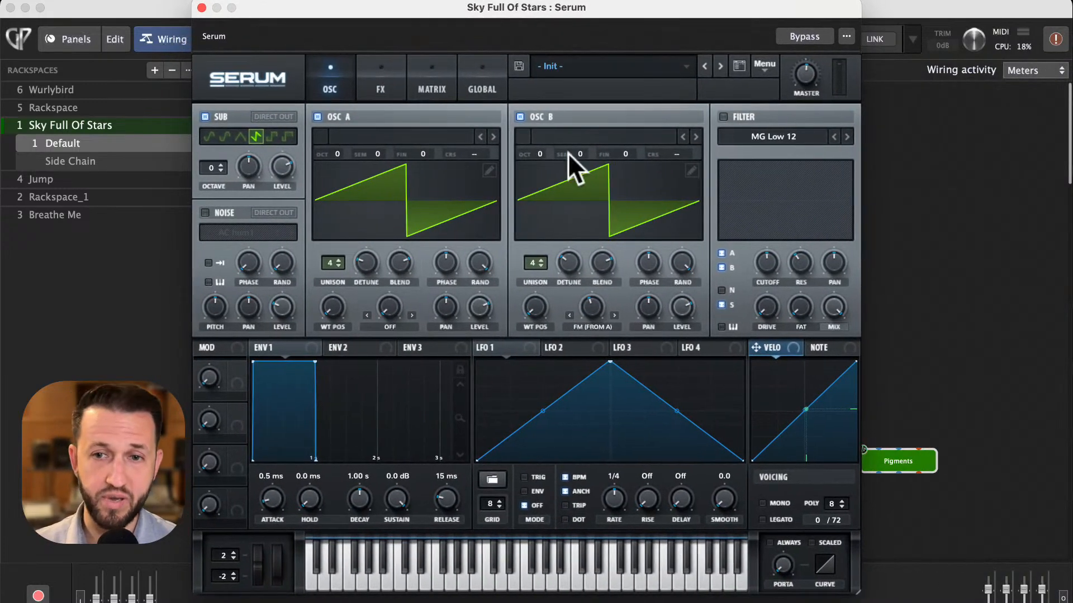
left_click(202, 7)
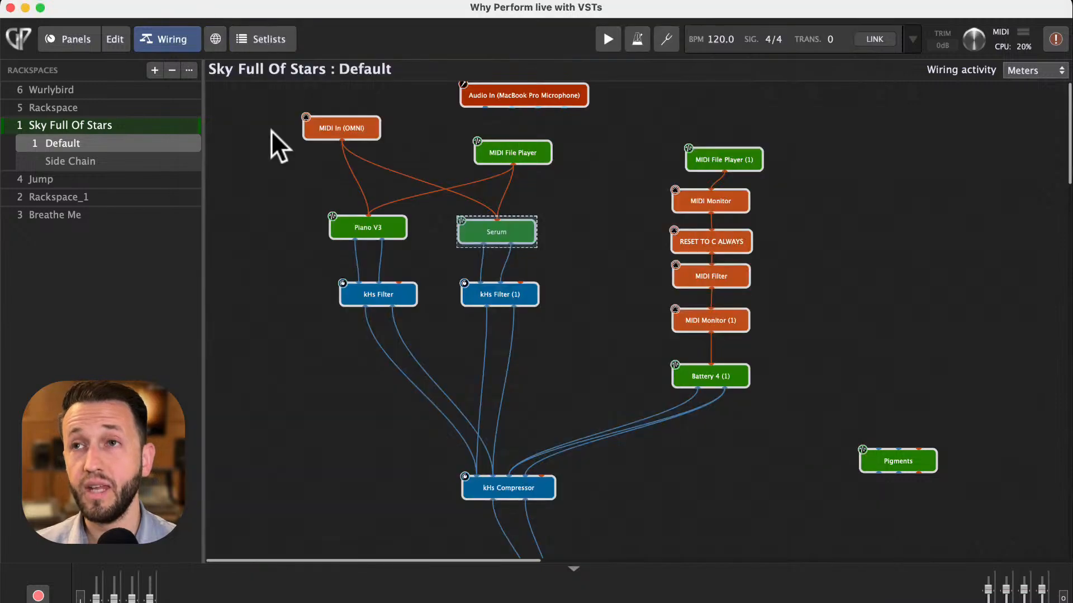
double_click(381, 299)
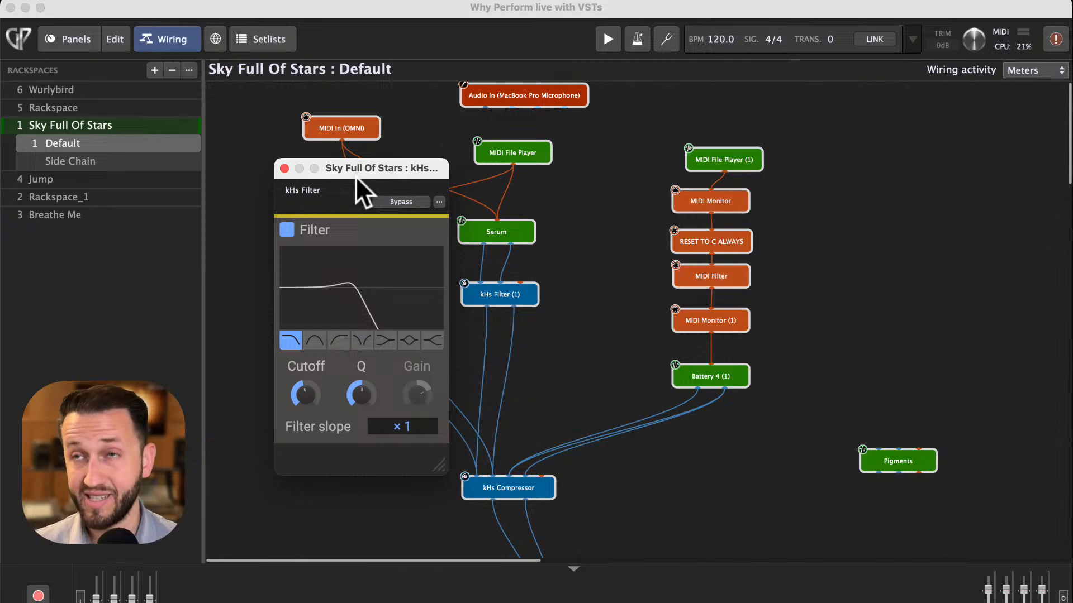
left_click(284, 167)
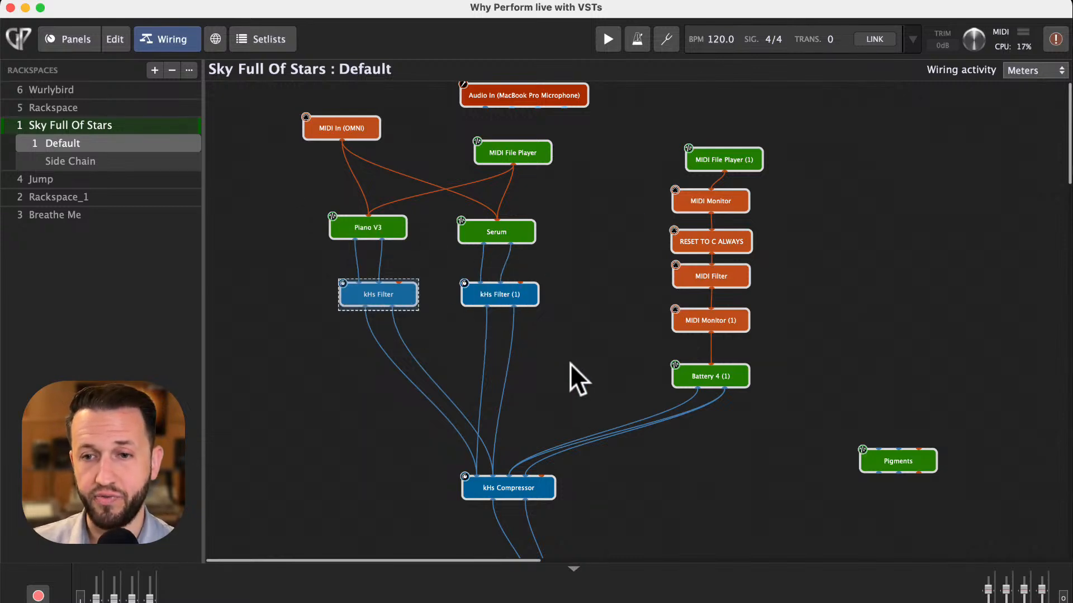
- Nudge the MIDI File Player and MIDI In blocks to tidy the wiring layout
scroll(507, 504, "down", 5)
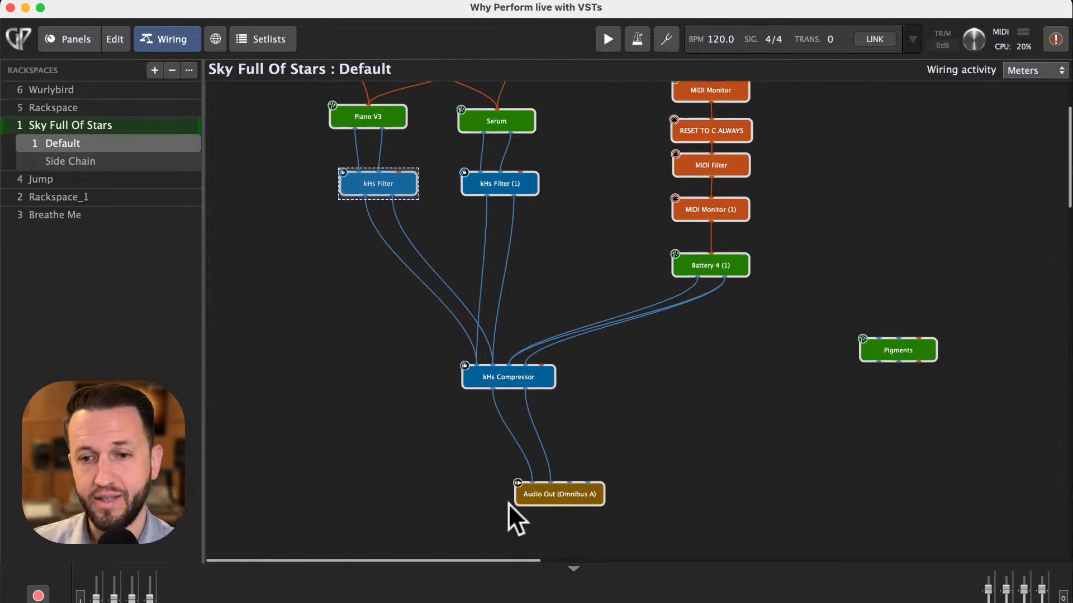
scroll(507, 504, "up", 4)
scroll(507, 504, "up", 2)
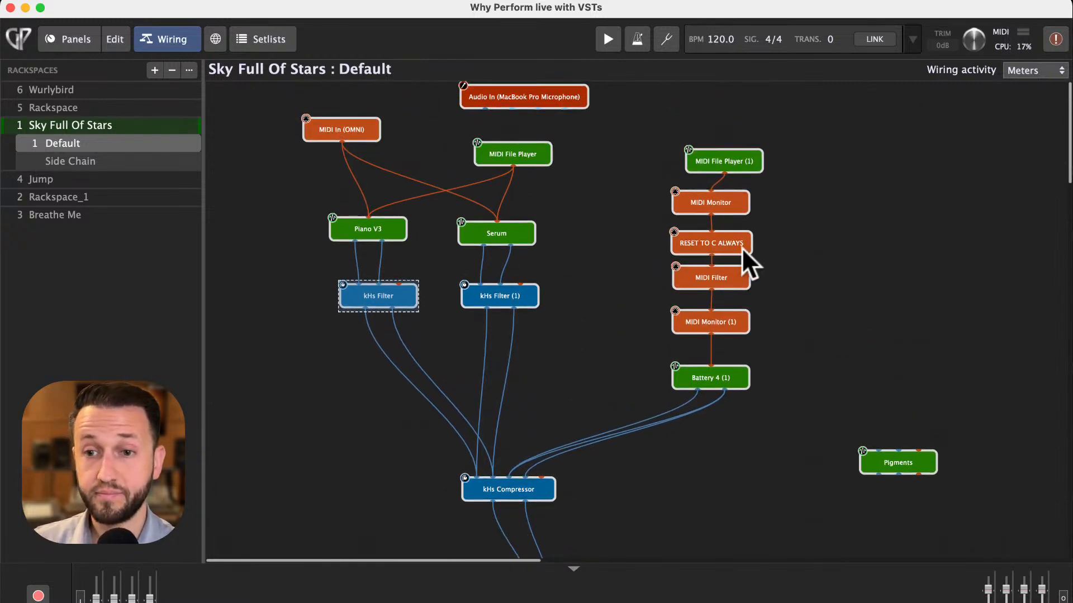
mouse_move(732, 384)
scroll(732, 383, "down", 1)
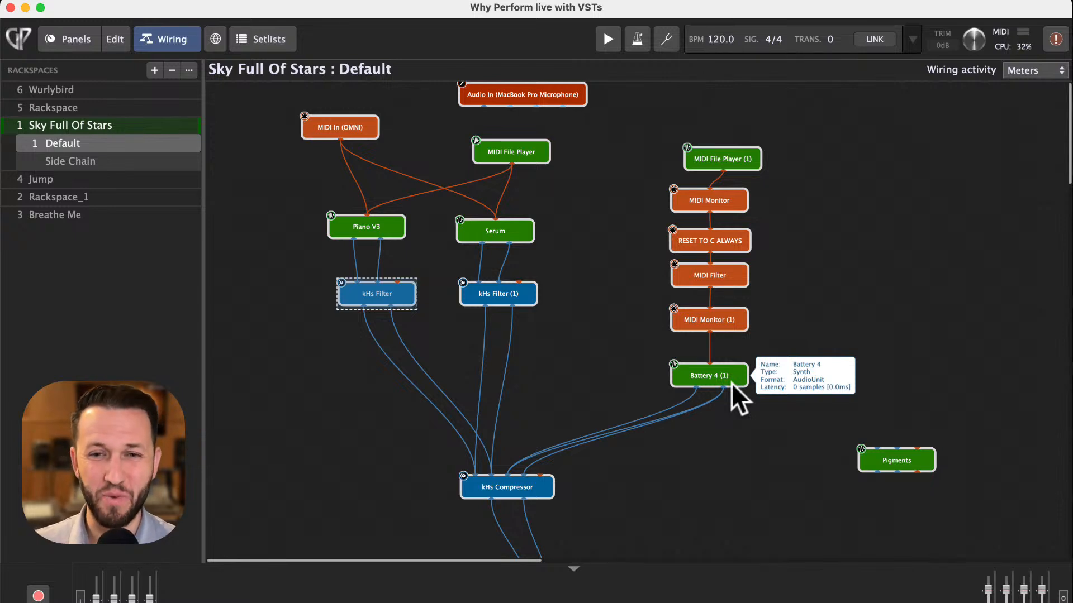
mouse_move(515, 152)
left_mouse_down()
mouse_move(499, 136)
mouse_move(503, 144)
left_mouse_up()
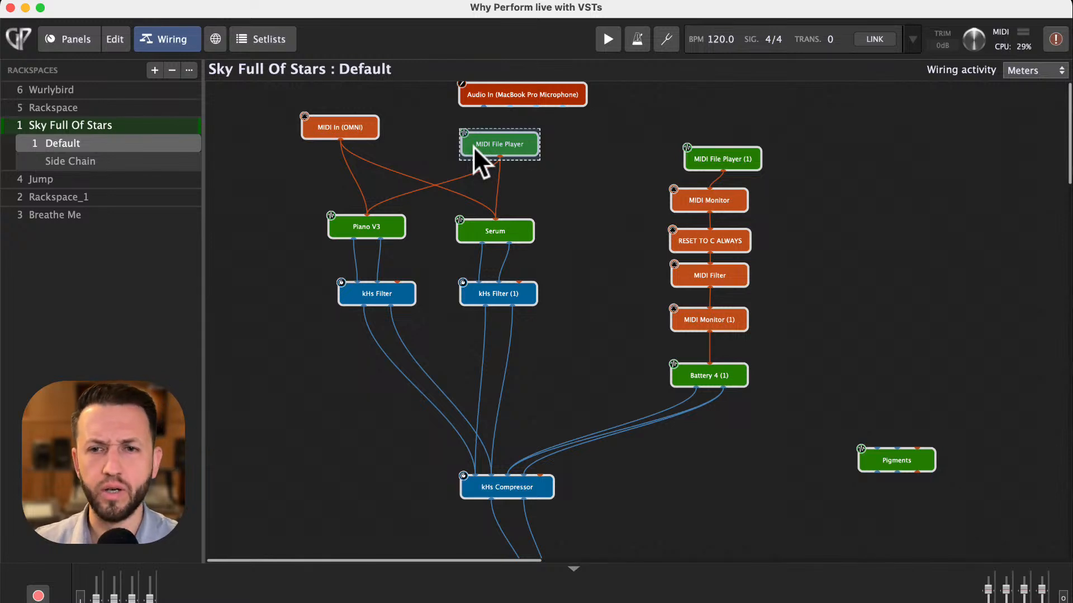
left_click_drag(496, 146, 482, 145)
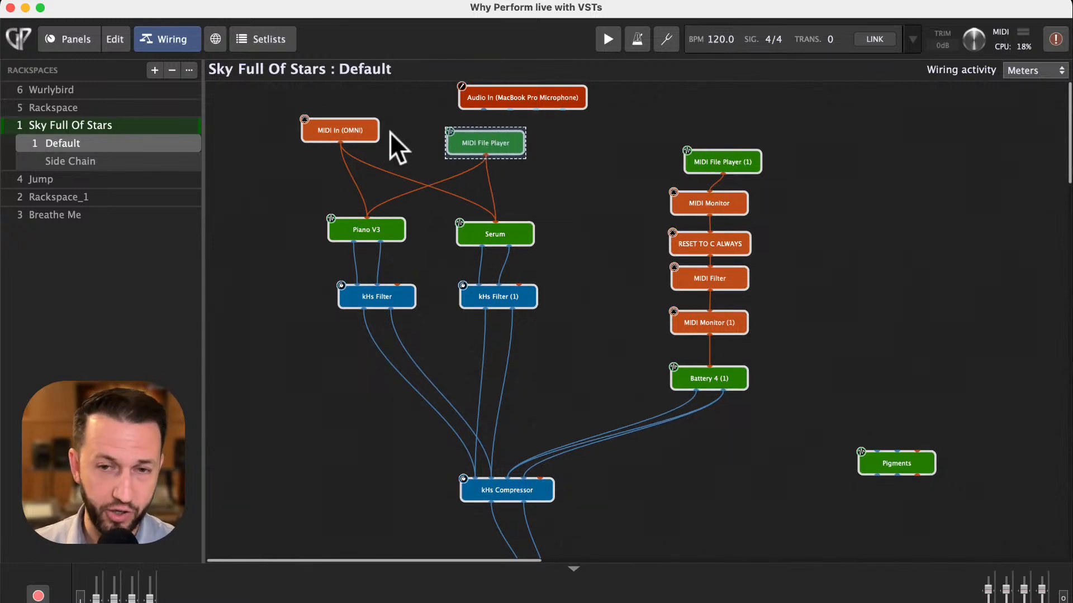
left_click_drag(350, 130, 349, 135)
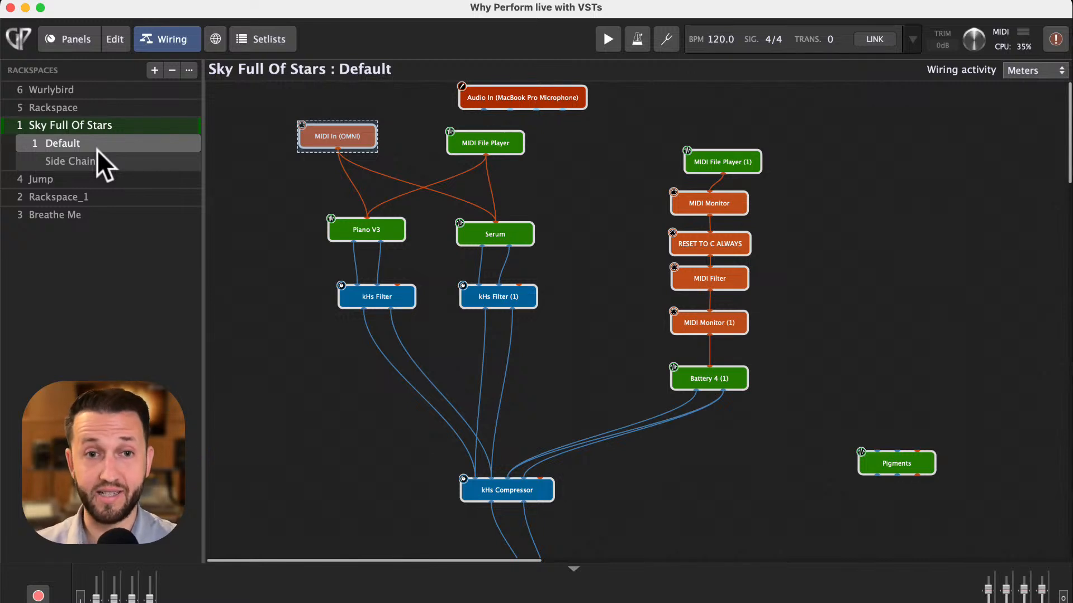
- In the panel view, switch between the Default and Side Chain variations to compare the knob settings
left_click(86, 40)
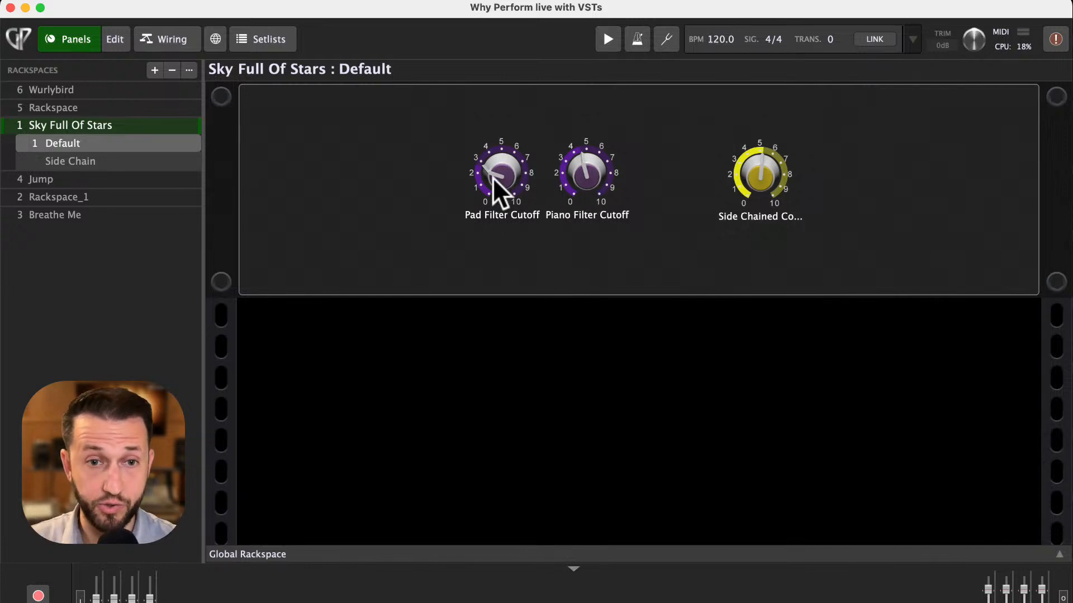
left_click(72, 164)
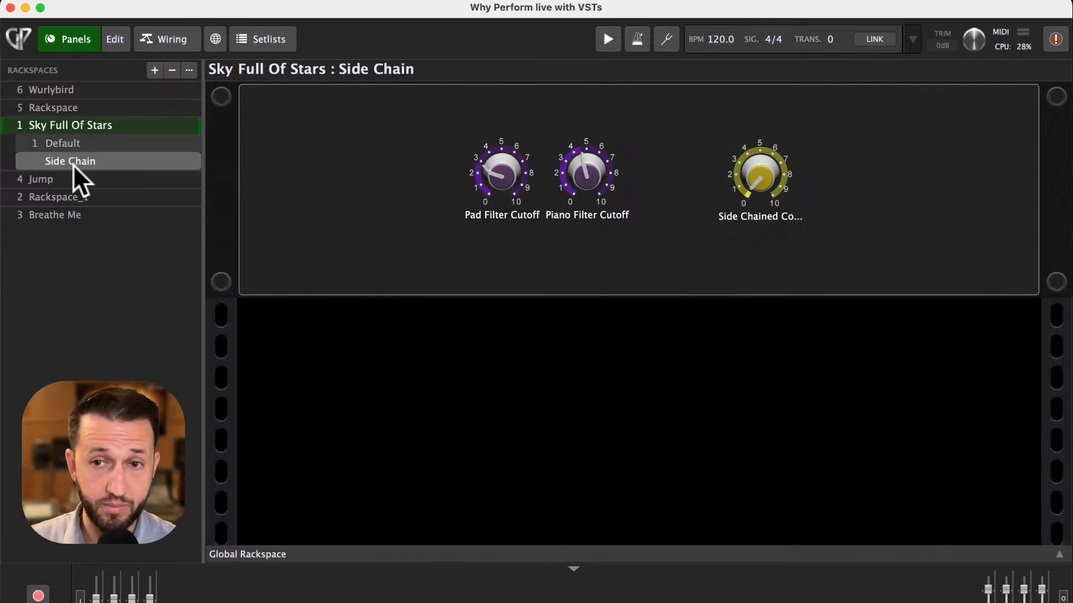
left_click(76, 143)
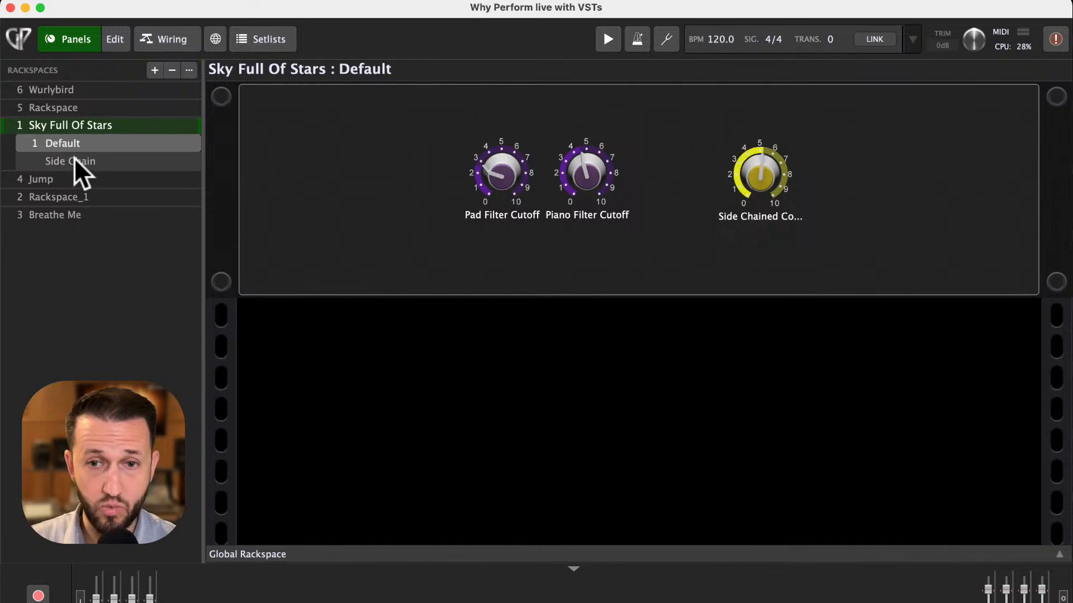
left_click(75, 159)
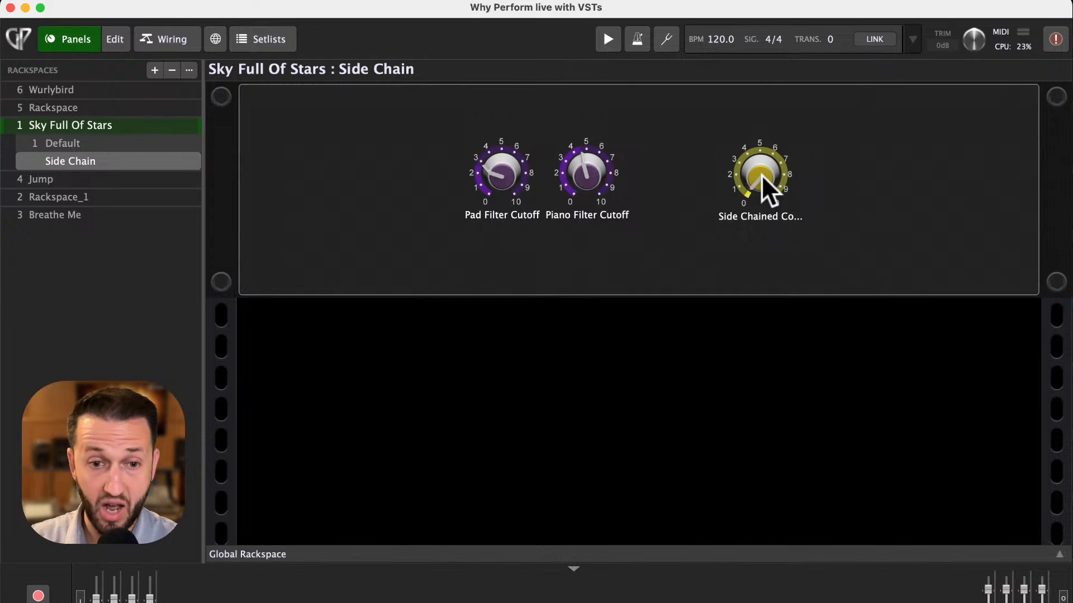
left_click(95, 143)
left_click(93, 156)
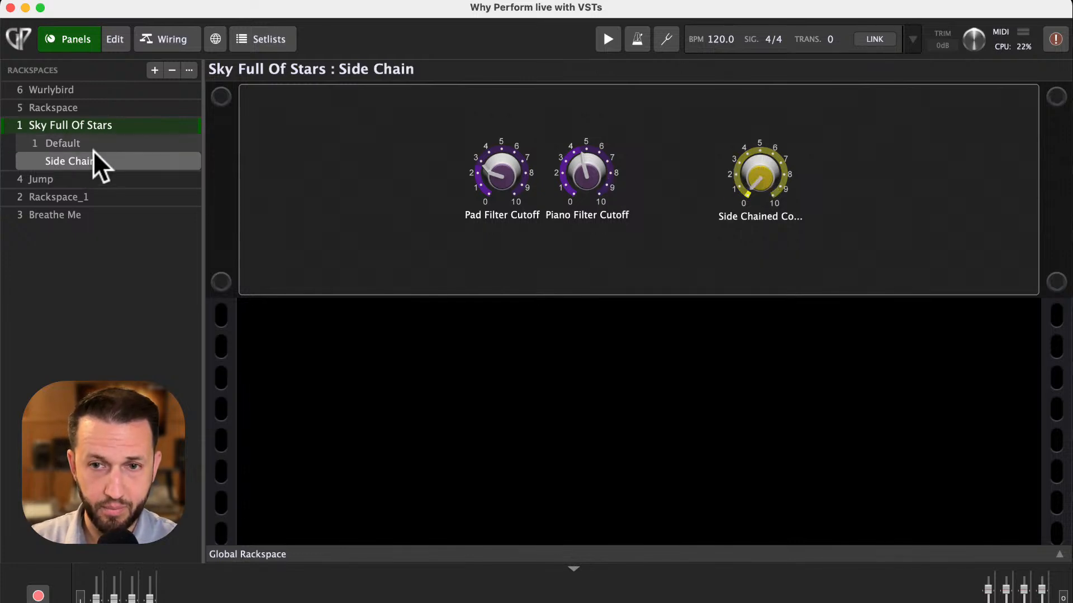
left_click(93, 142)
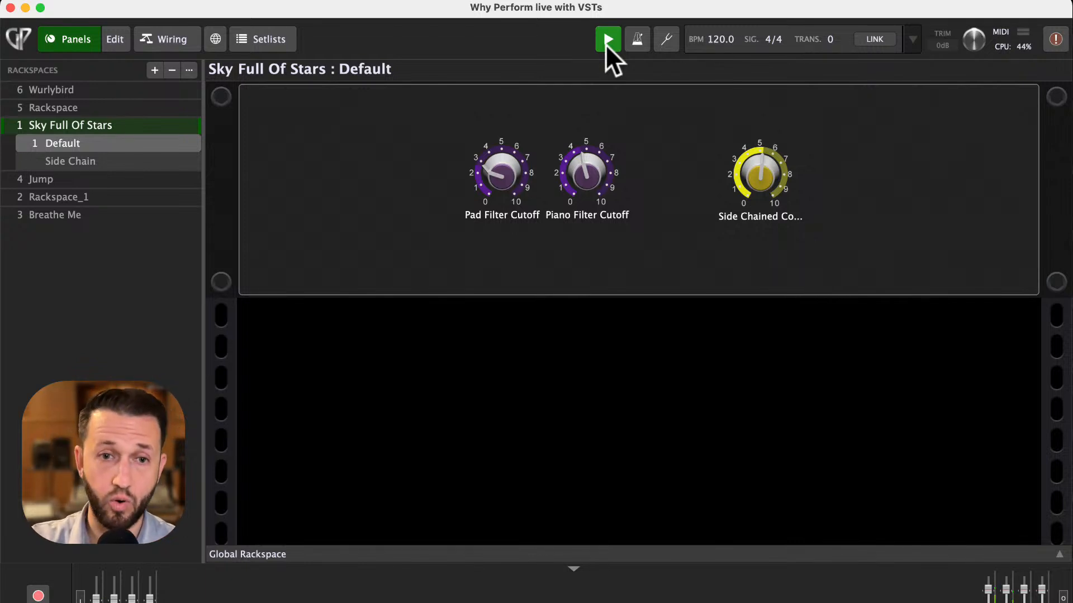
key("Down")
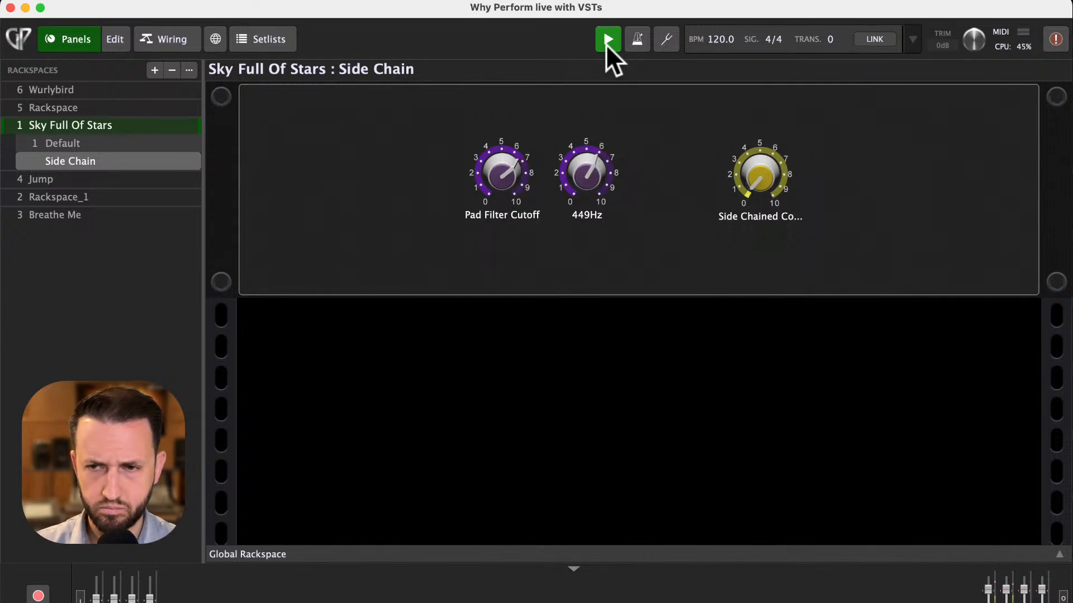
- Stop playback and switch to the Jump rackspace
left_click(606, 45)
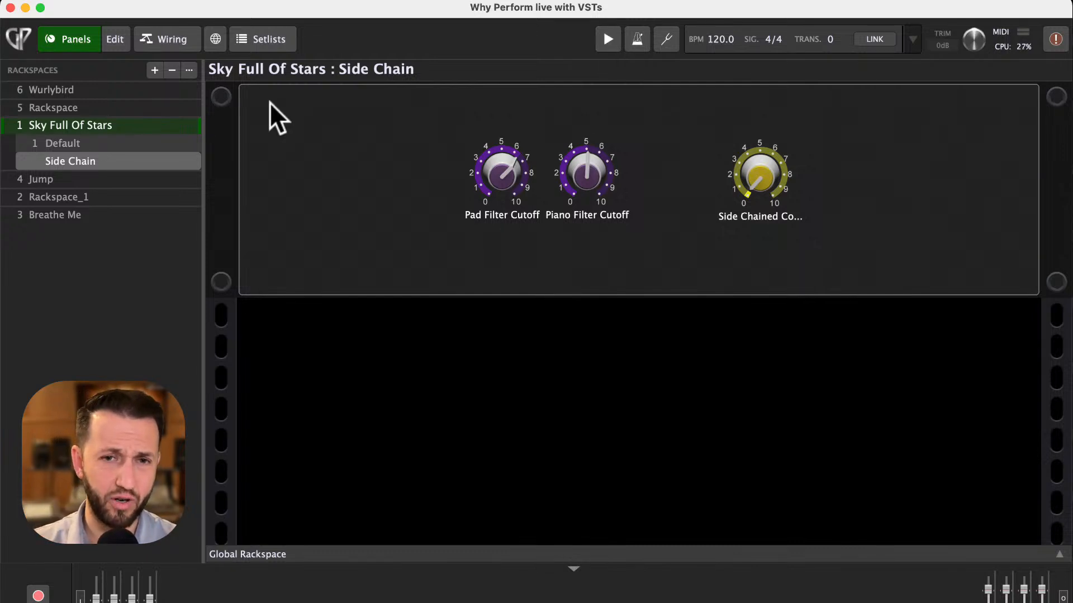
left_click(168, 38)
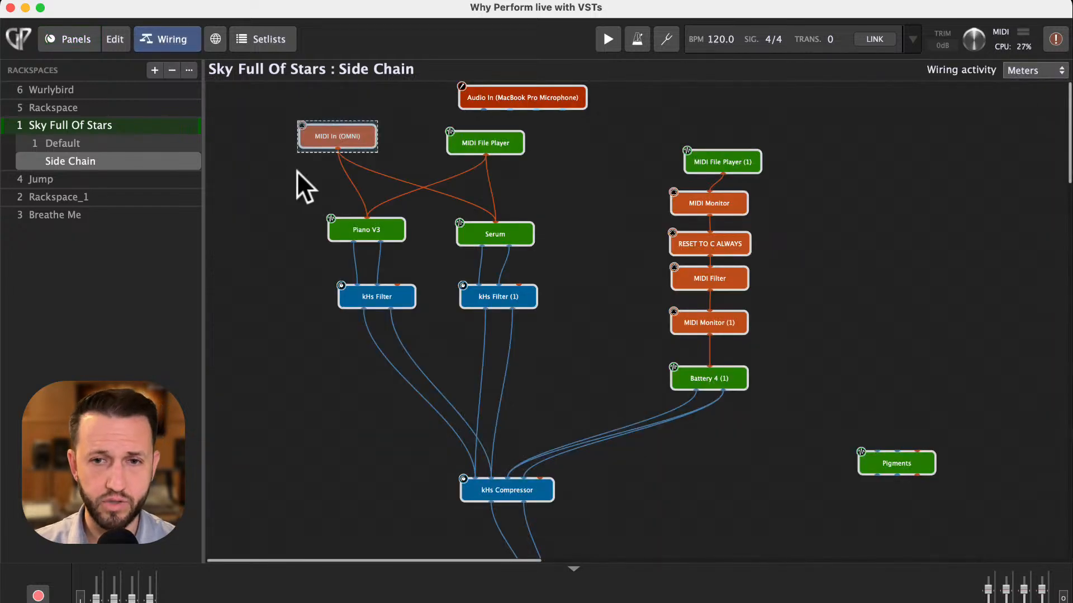
left_click(80, 38)
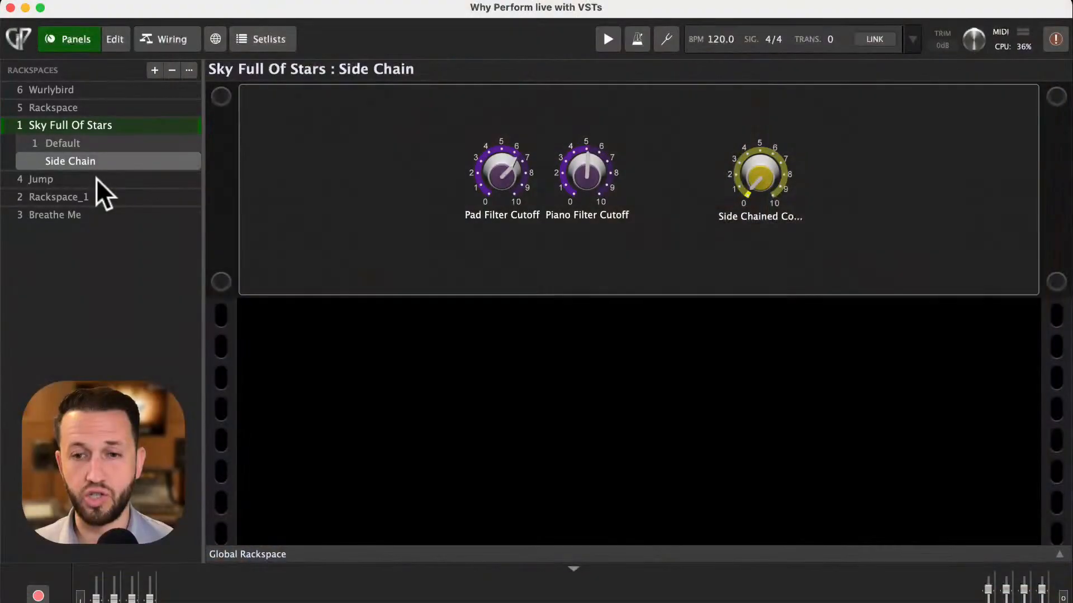
left_click(96, 179)
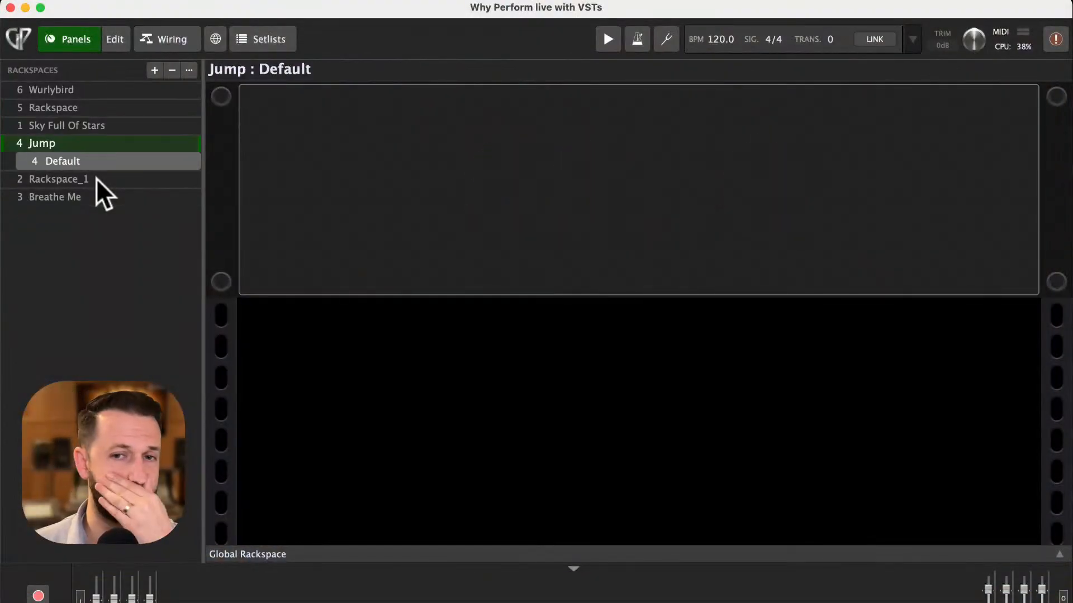
- Open the Jump rackspace's wiring view and move the OP-Xa V block lower
left_click(183, 35)
mouse_move(357, 193)
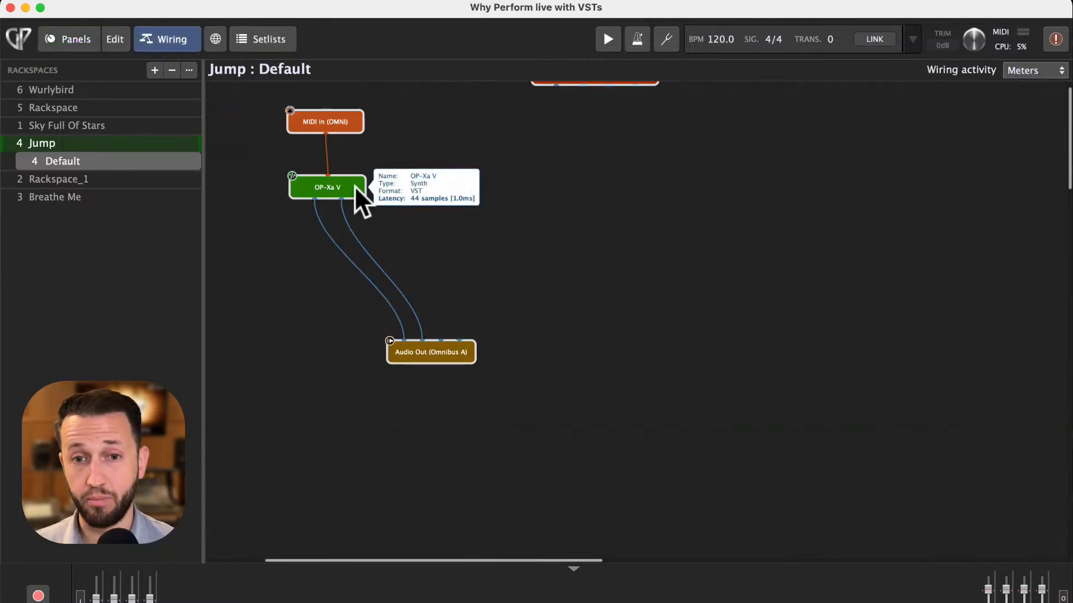
left_click_drag(330, 183, 341, 210)
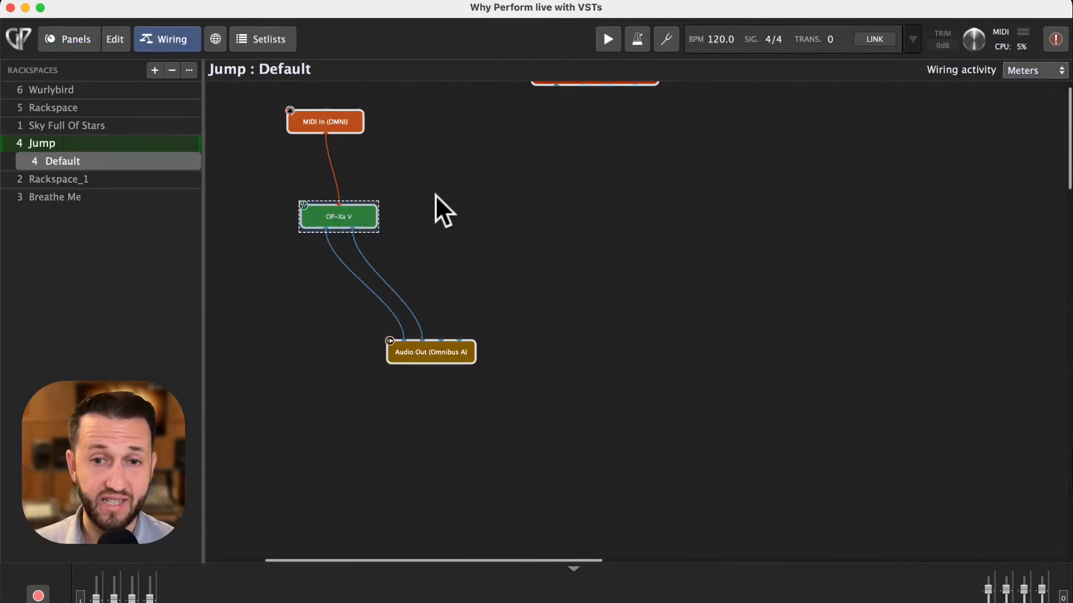
- Browse the installed Arturia plugins in the add-plugin menu, then open the OP-Xa V editor to view its preset list and close it
right_click(451, 159)
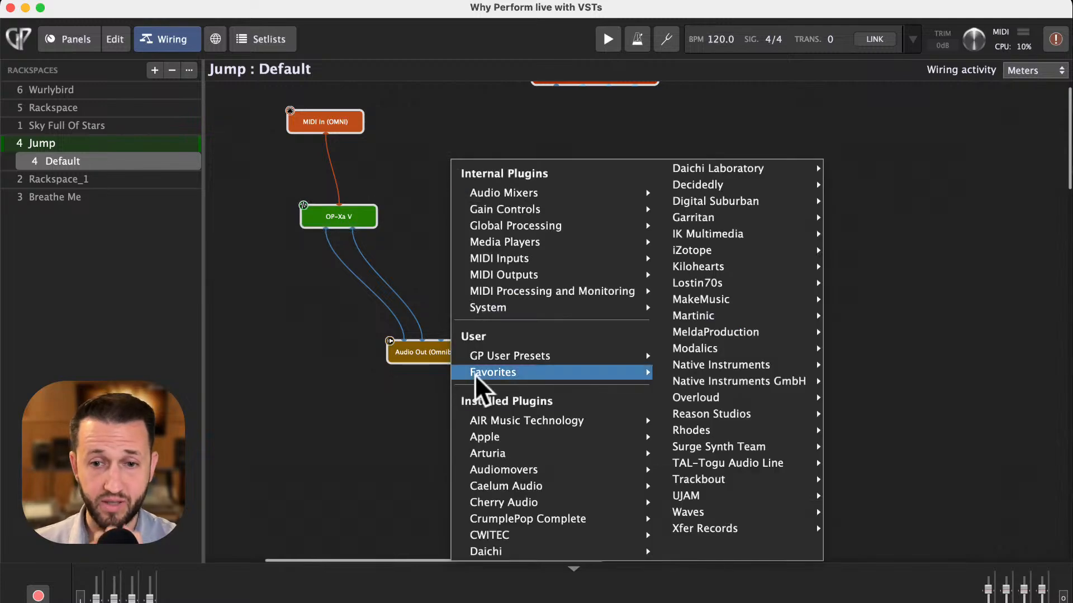
mouse_move(499, 458)
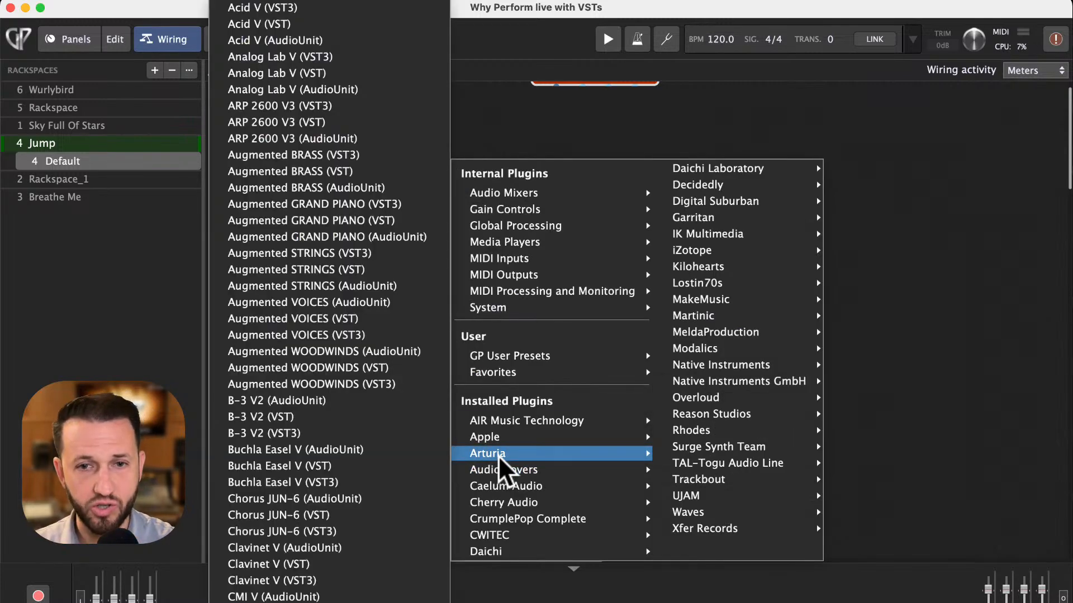
mouse_move(340, 602)
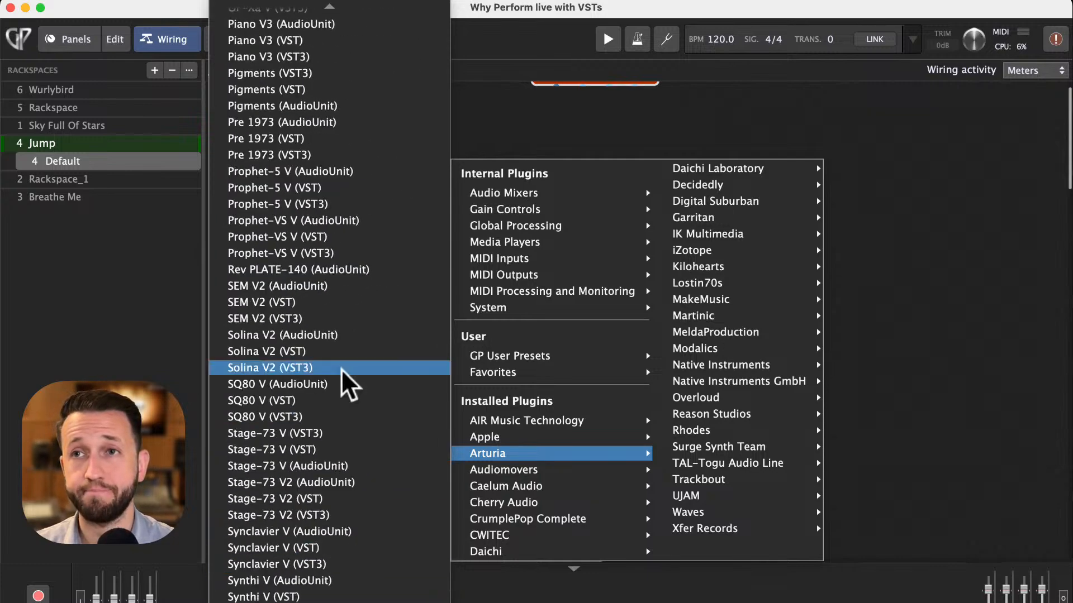
scroll(310, 263, "up", 6)
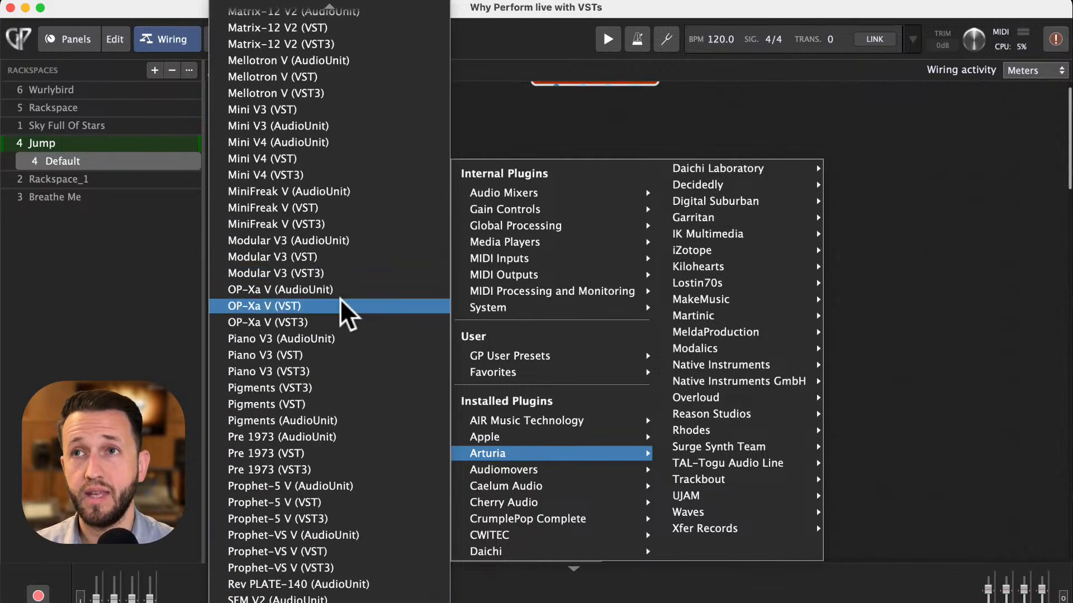
left_click(493, 132)
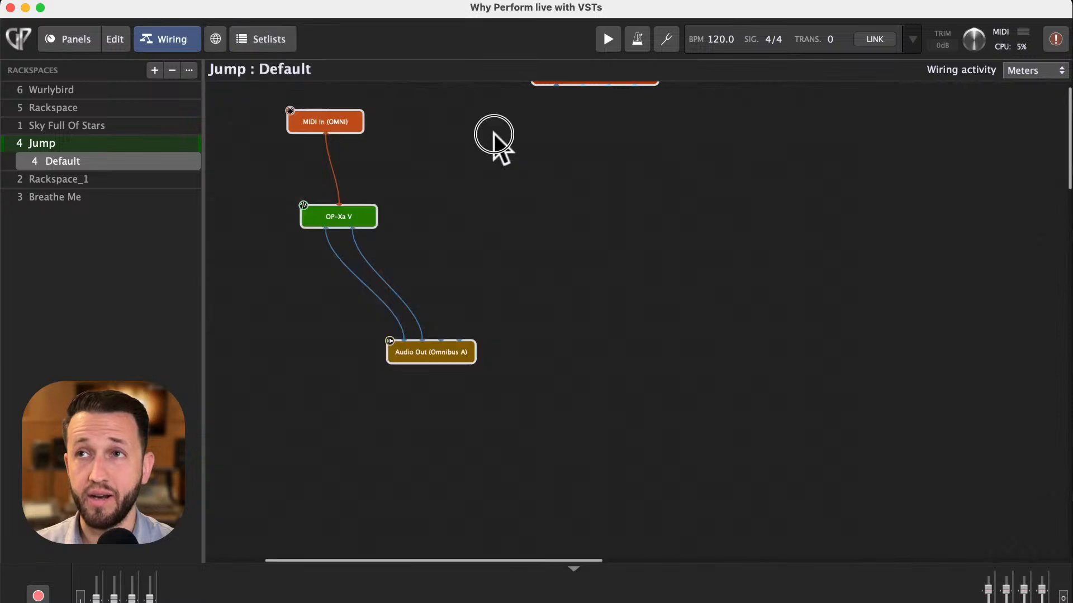
double_click(339, 219)
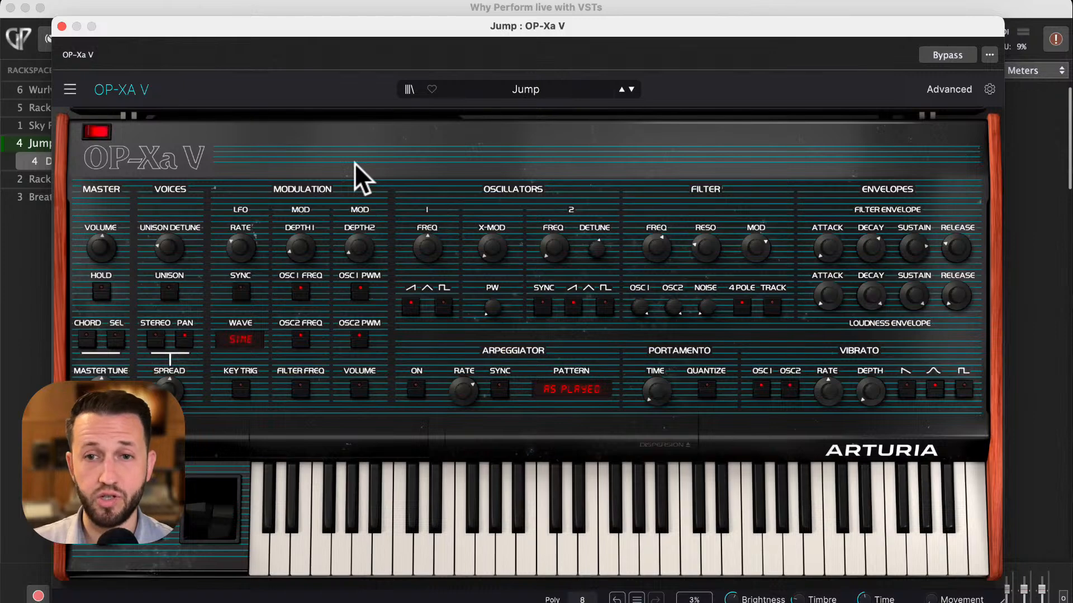
left_click(552, 85)
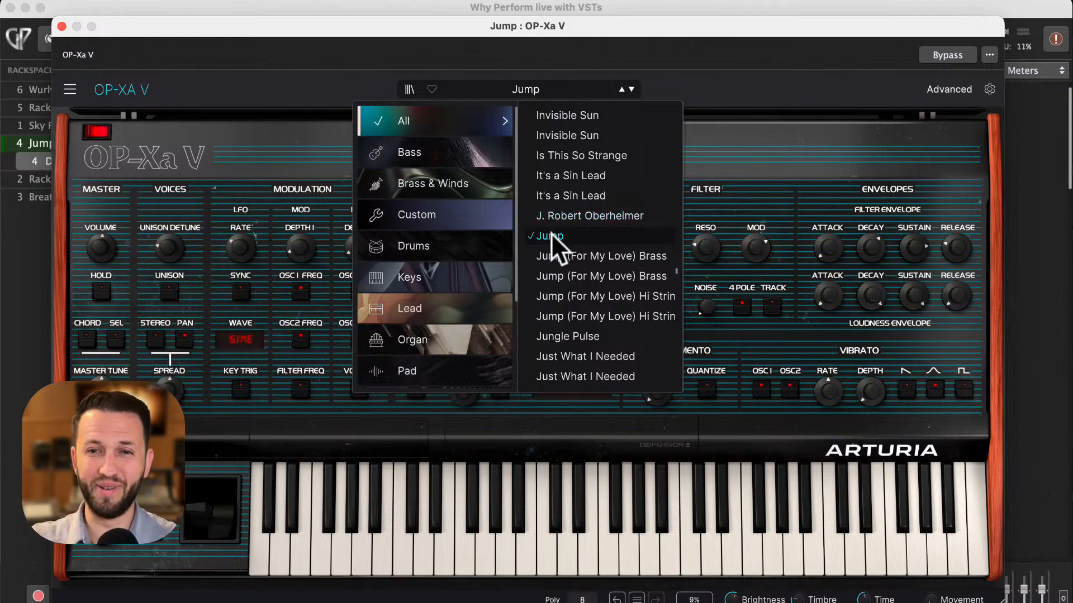
left_click(61, 26)
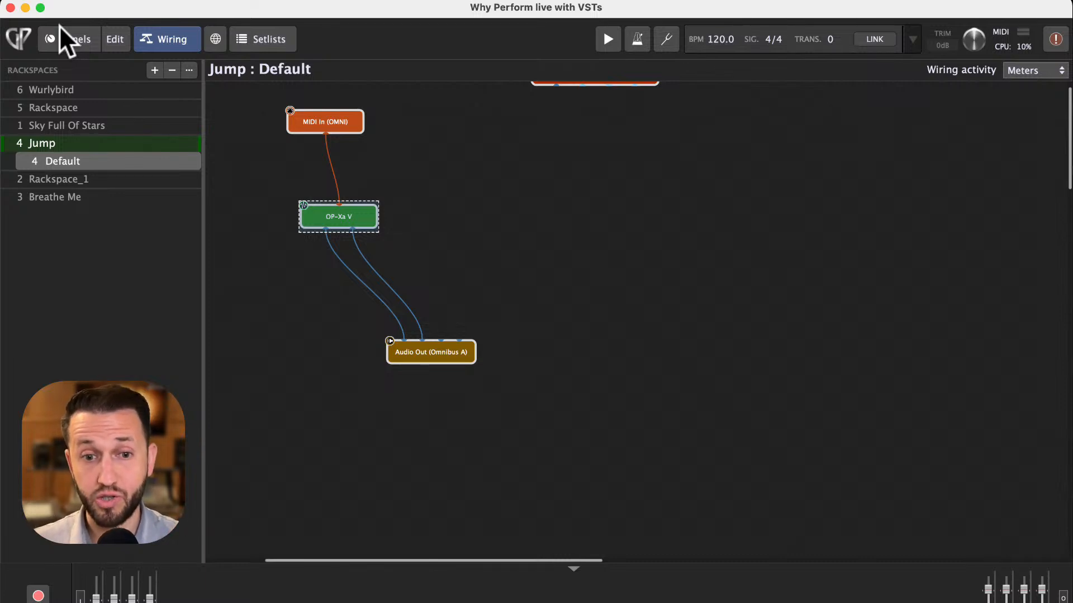
- Switch to the Setlists view and look through the setlist options menu without choosing anything
mouse_move(327, 208)
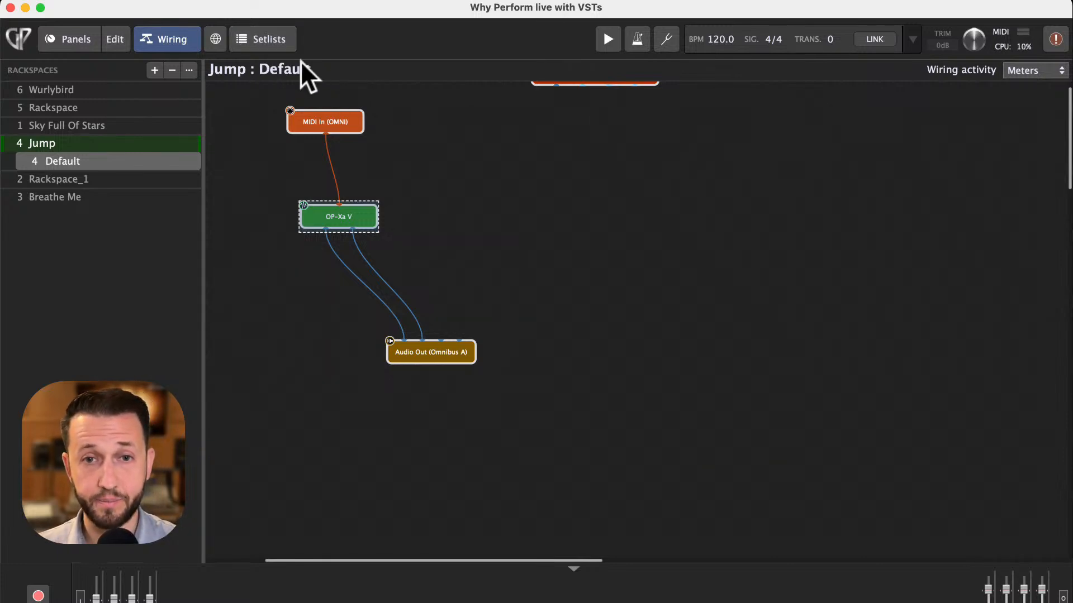
left_click(273, 40)
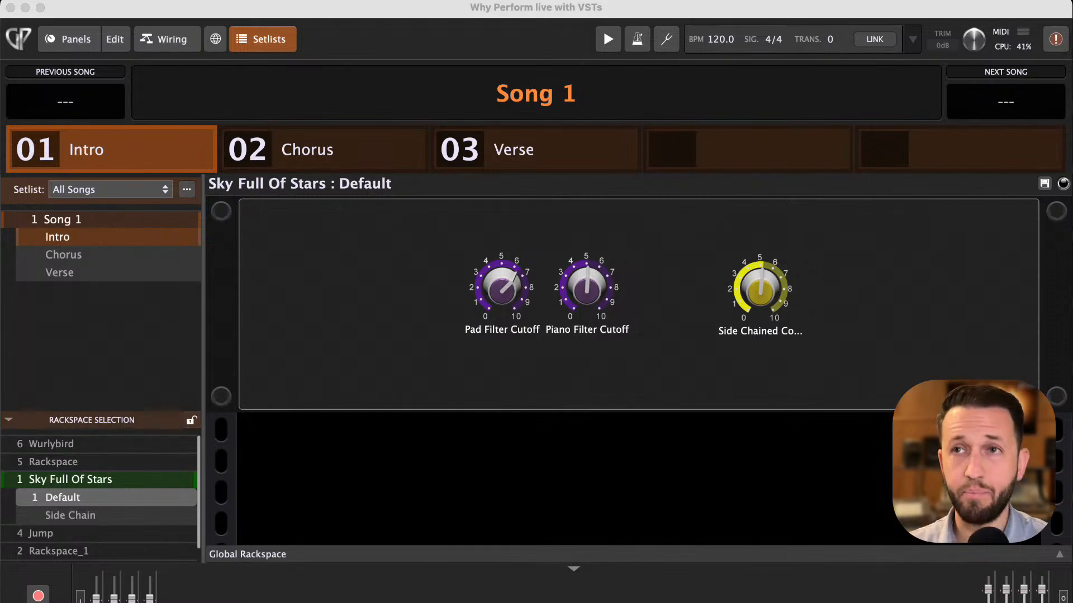
scroll(100, 498, "down", 1)
scroll(100, 497, "up", 1)
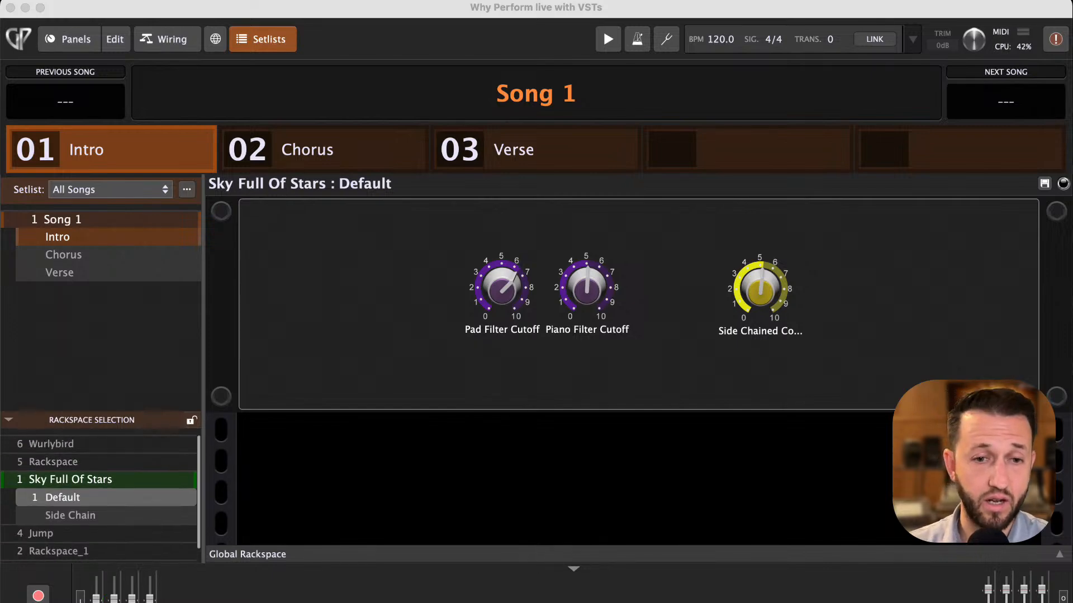
scroll(100, 497, "down", 1)
scroll(101, 497, "up", 1)
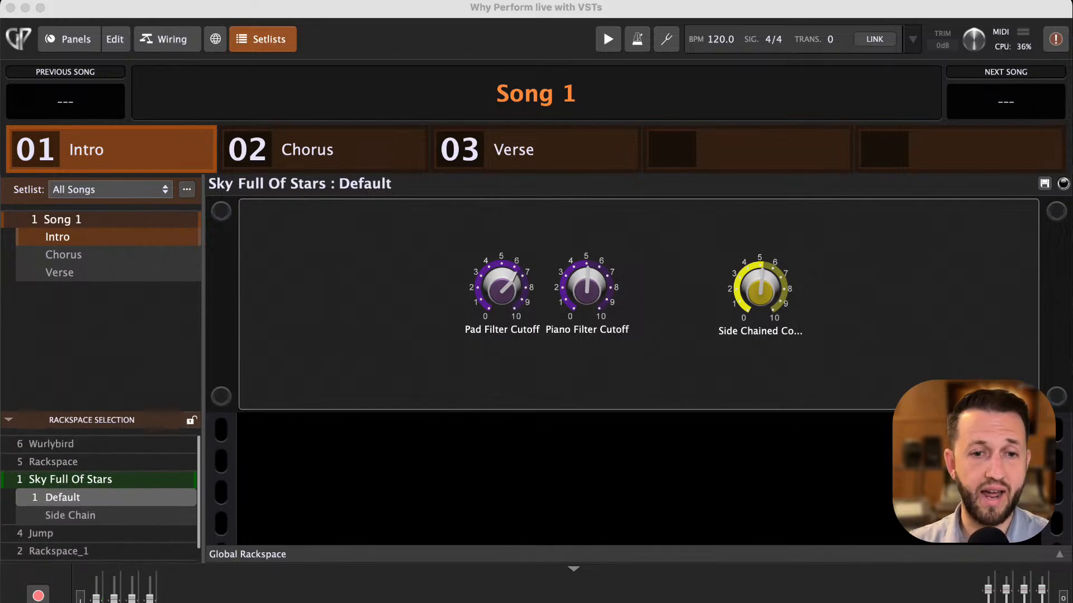
scroll(100, 497, "down", 1)
scroll(100, 497, "up", 1)
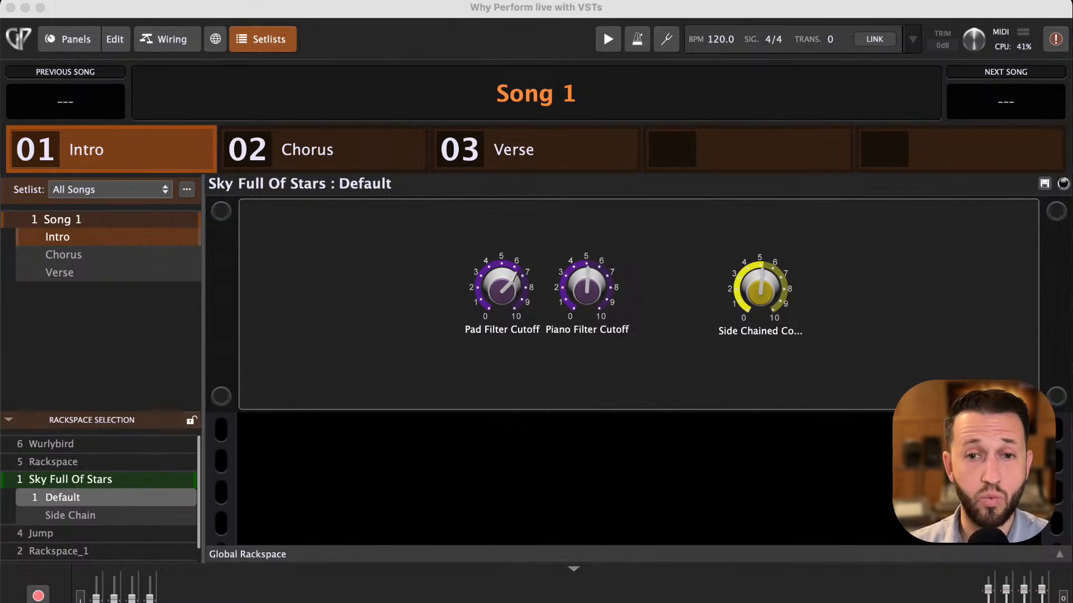
left_click(270, 250)
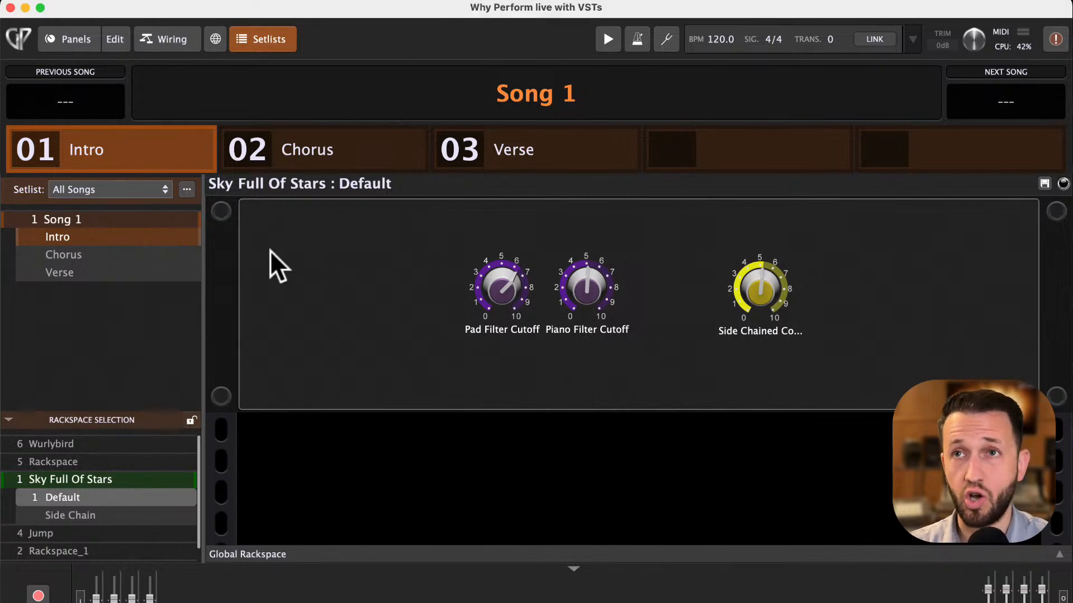
left_click(186, 189)
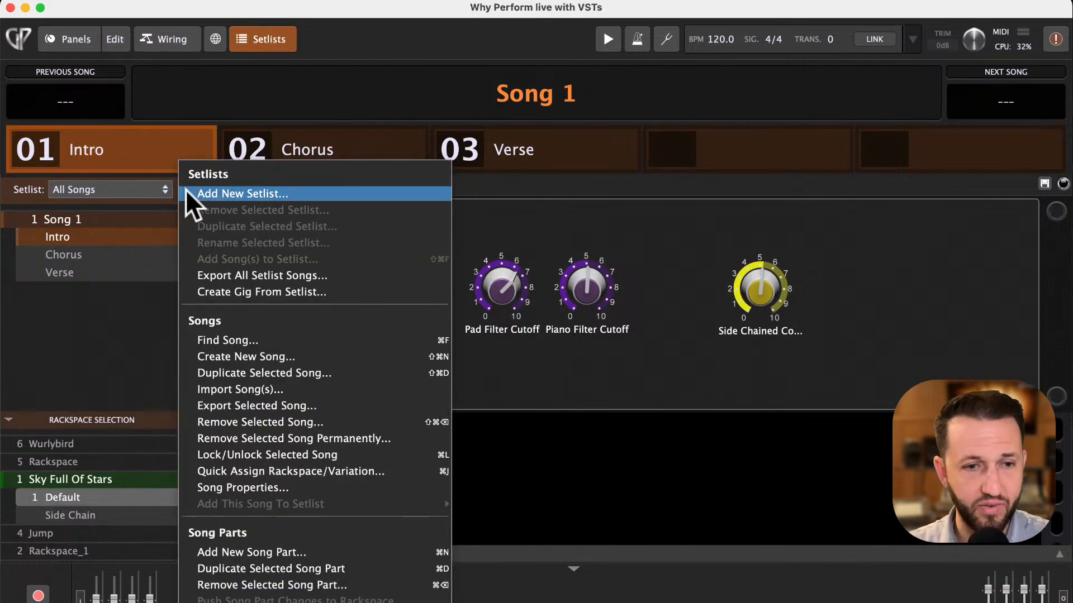
left_click(126, 327)
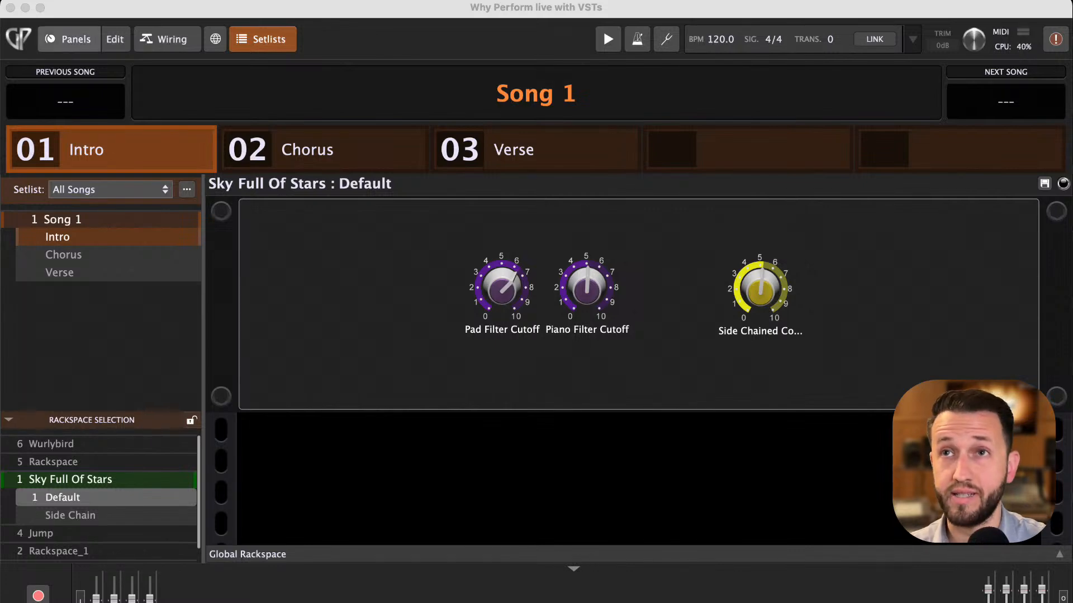
- Open the Sky Full Of Stars wiring view and inspect the MIDI In (OMNI) block's settings, then close them
left_click(66, 41)
left_click(162, 32)
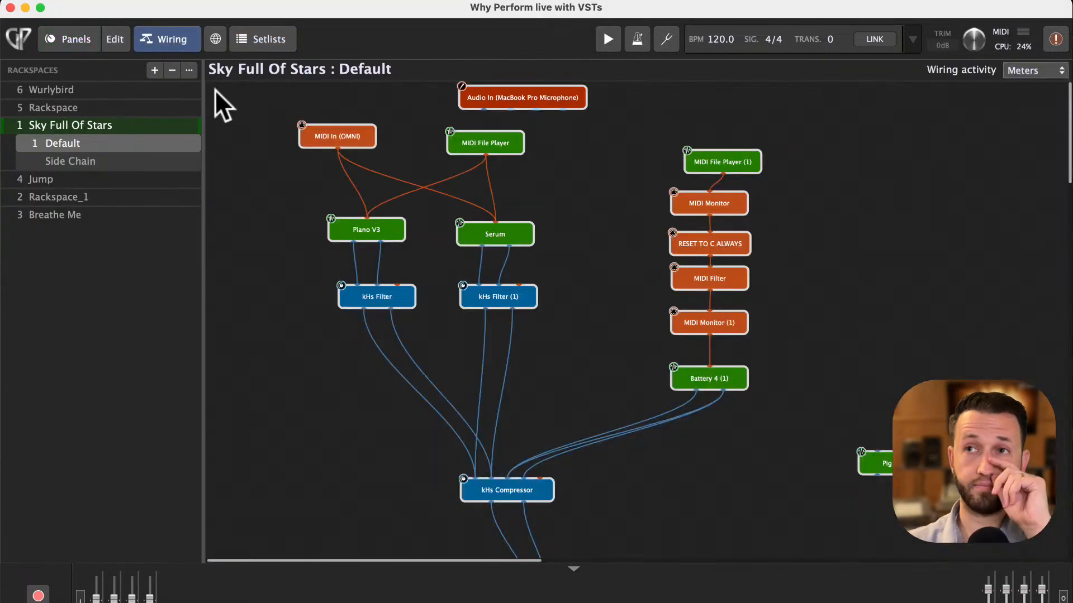
left_click(330, 134)
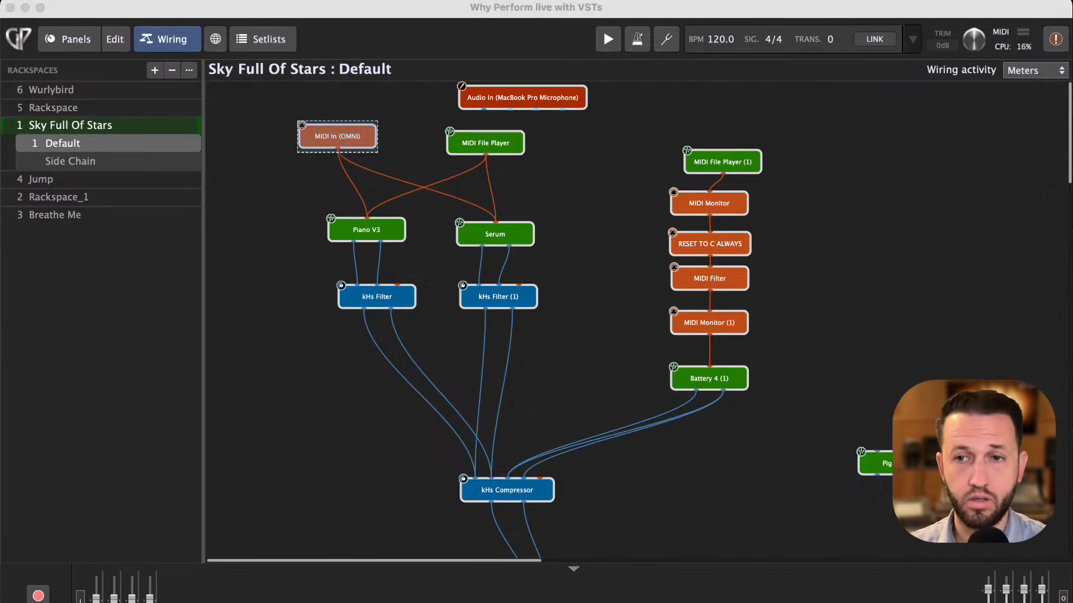
left_click_drag(614, 602, 626, 73)
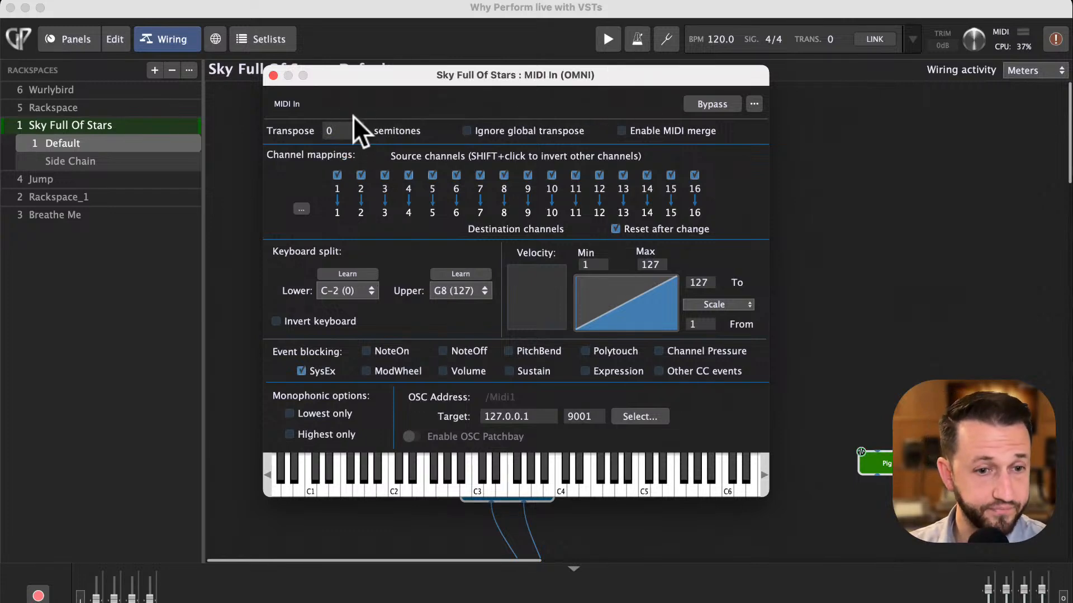
left_click(272, 75)
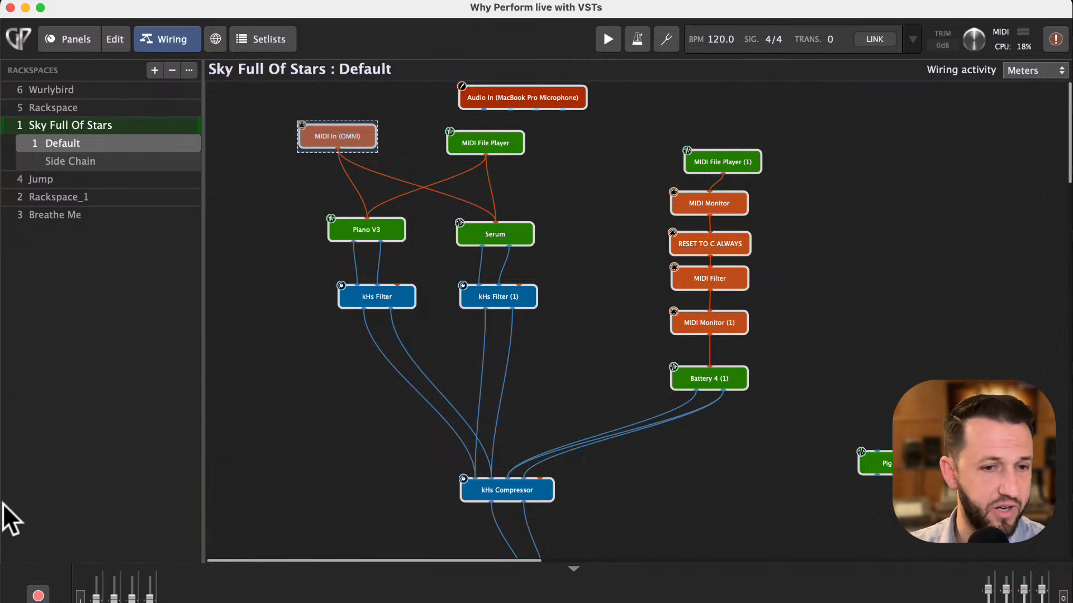
- Turn on MIDI Patch Persist in the Wurlybird rackspace's properties
left_click(106, 90)
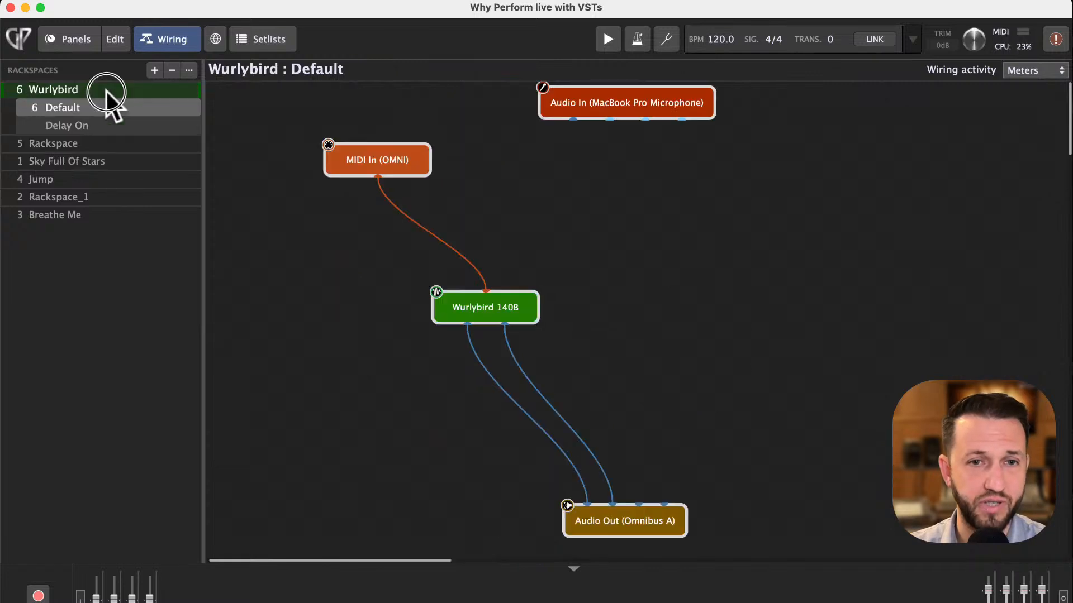
double_click(66, 88)
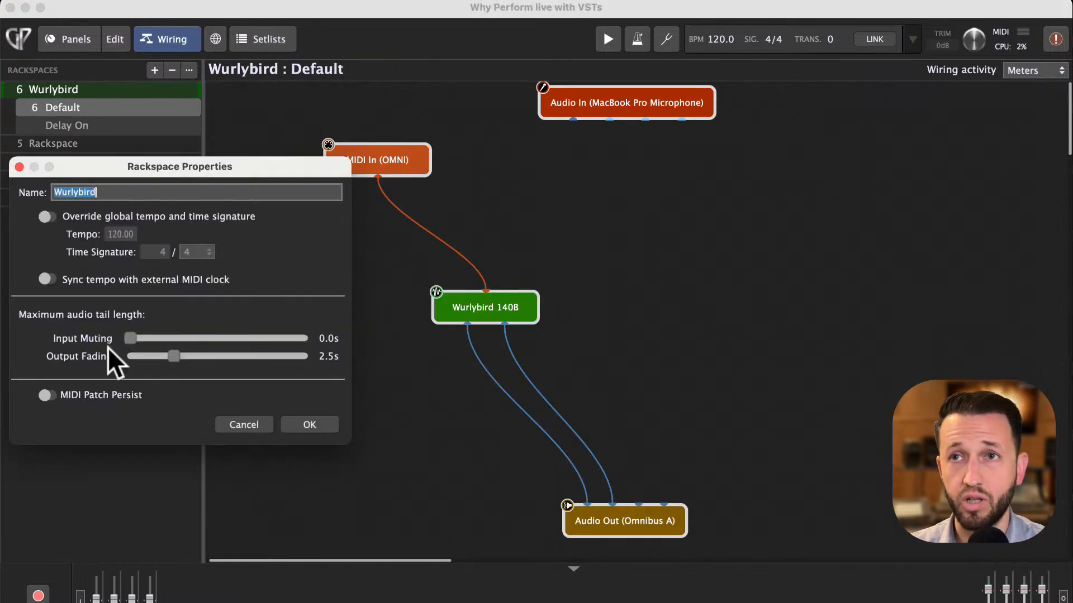
left_click(47, 395)
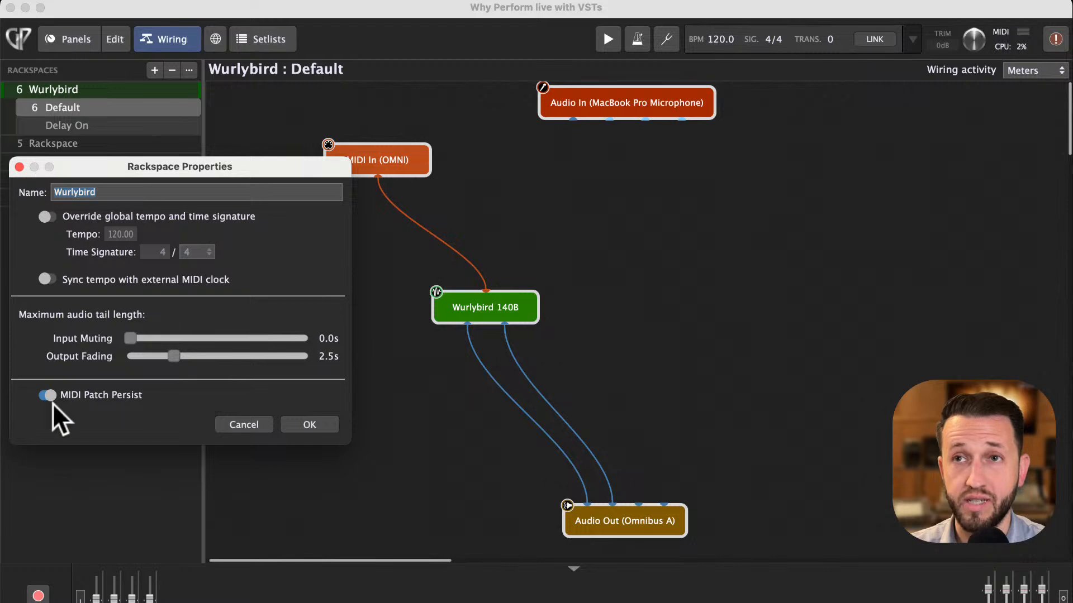
left_click(311, 425)
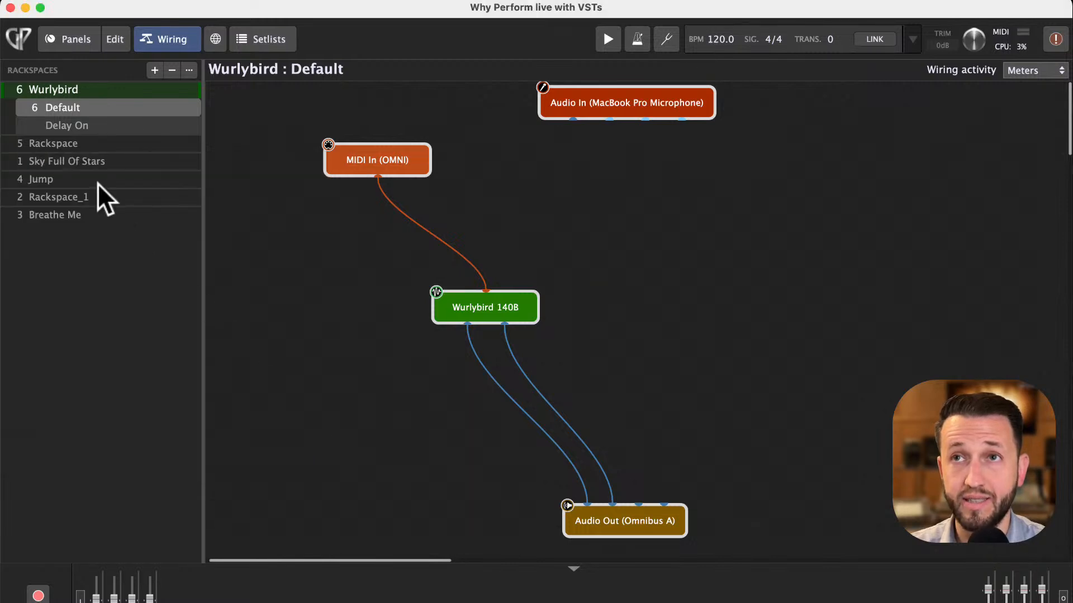
- Move the Sky Full Of Stars rackspace up so it sits directly below Wurlybird
left_click(69, 159)
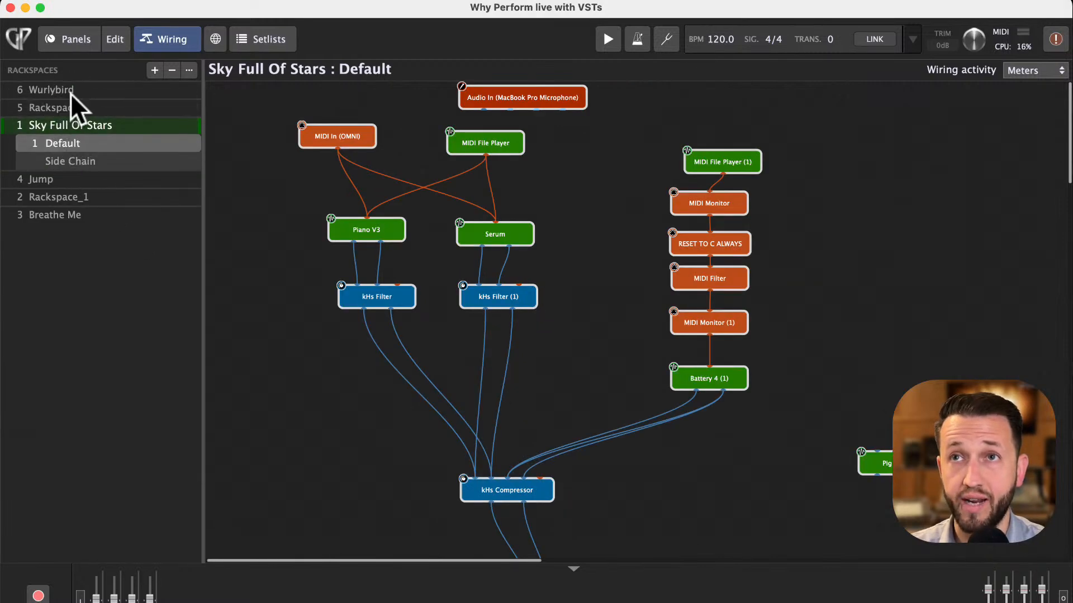
left_click_drag(52, 128, 44, 103)
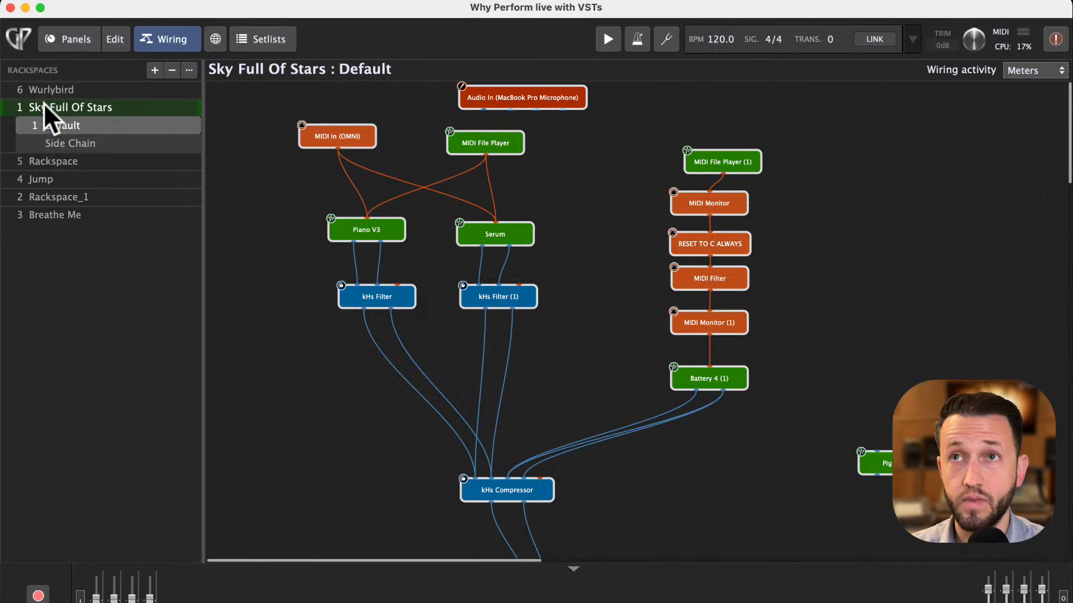
- Switch back and forth between the Wurlybird and Sky Full Of Stars rackspaces
left_click(60, 88)
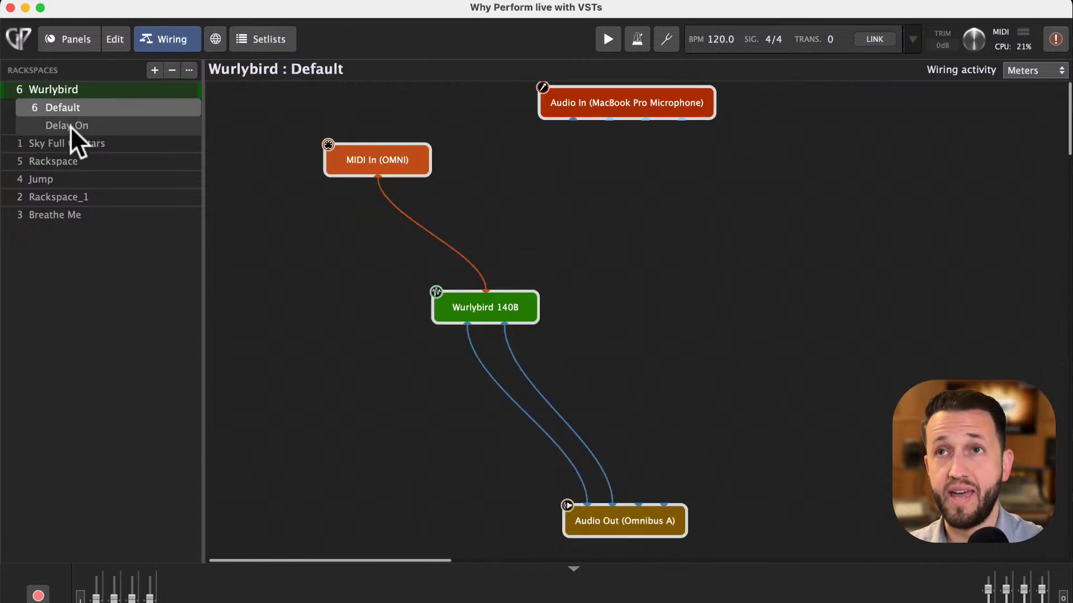
left_click(72, 143)
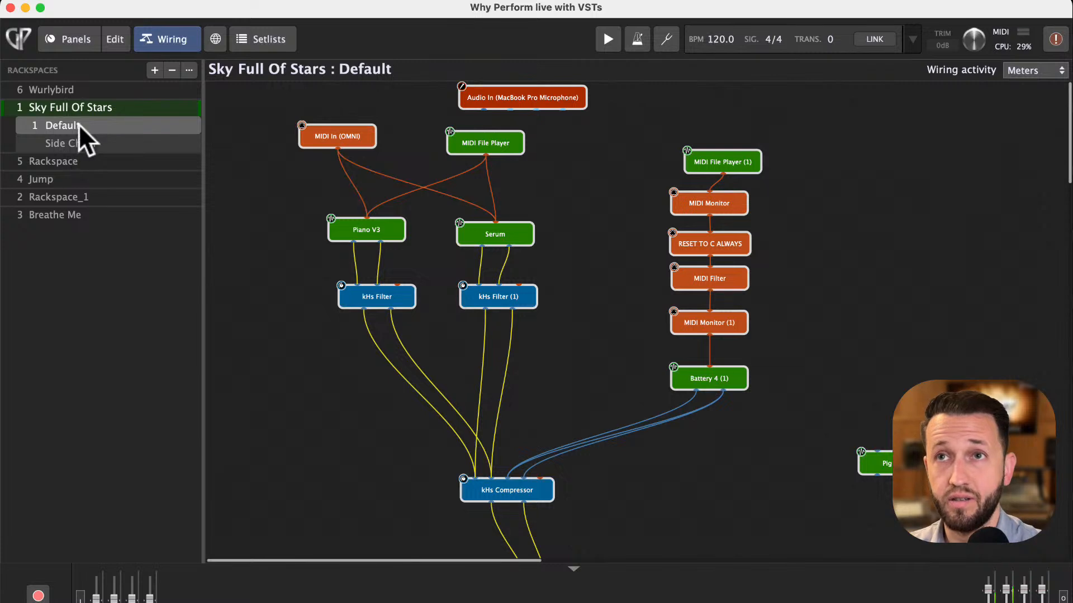
left_click(64, 89)
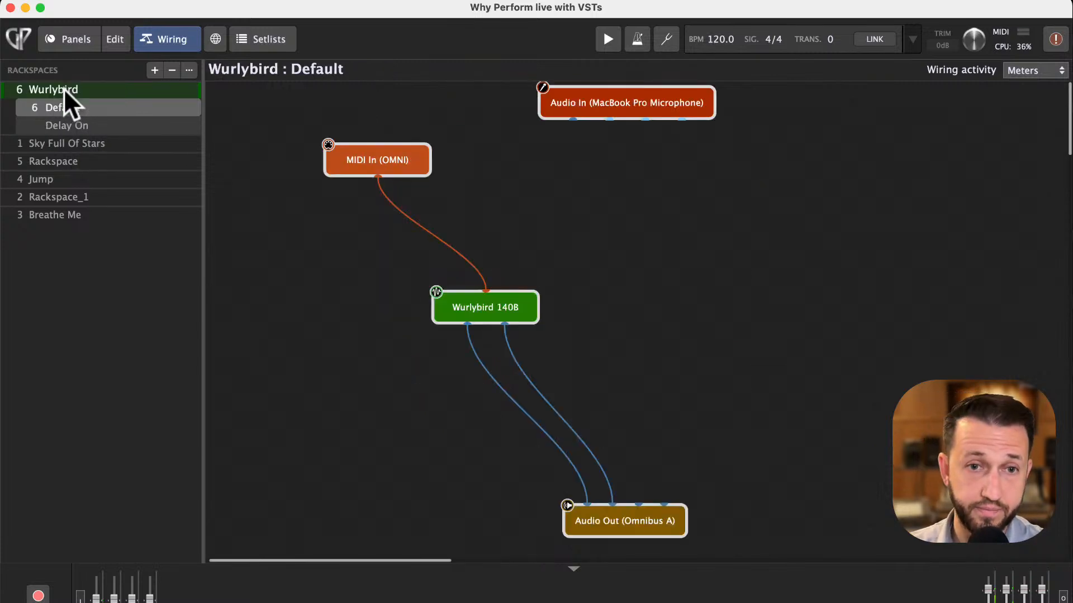
left_click(63, 140)
- Turn on MIDI Patch Persist in the Sky Full Of Stars rackspace's properties
left_click(65, 112)
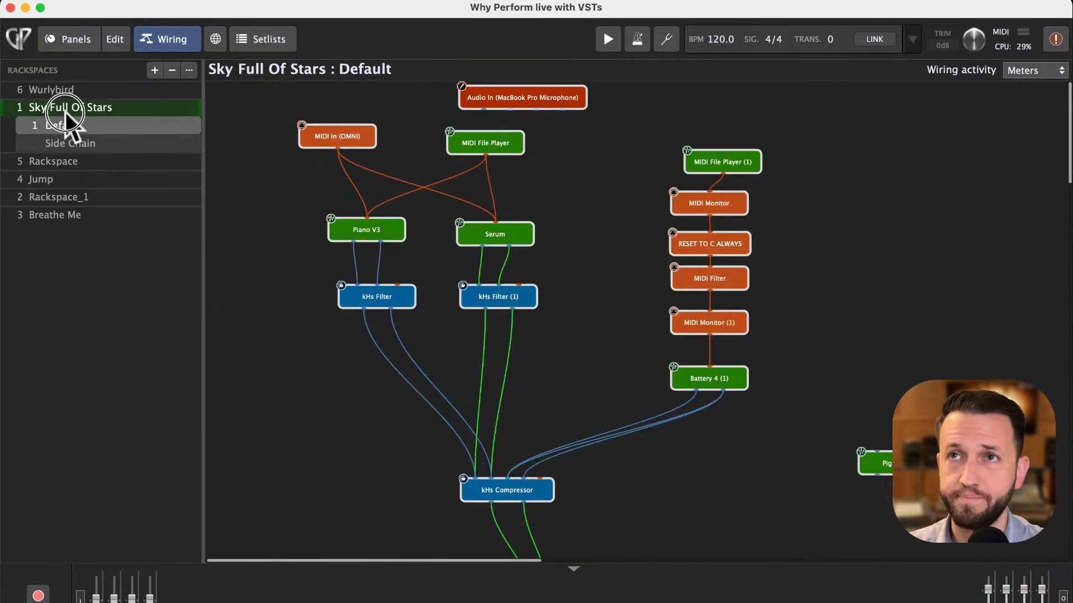
left_click(65, 111)
left_click(47, 394)
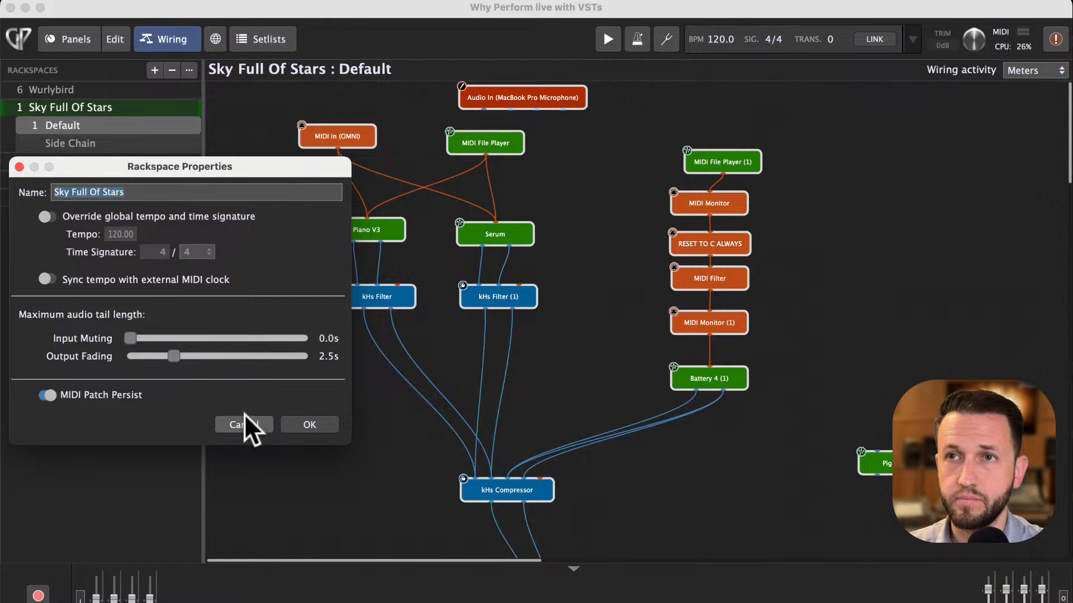
left_click(310, 426)
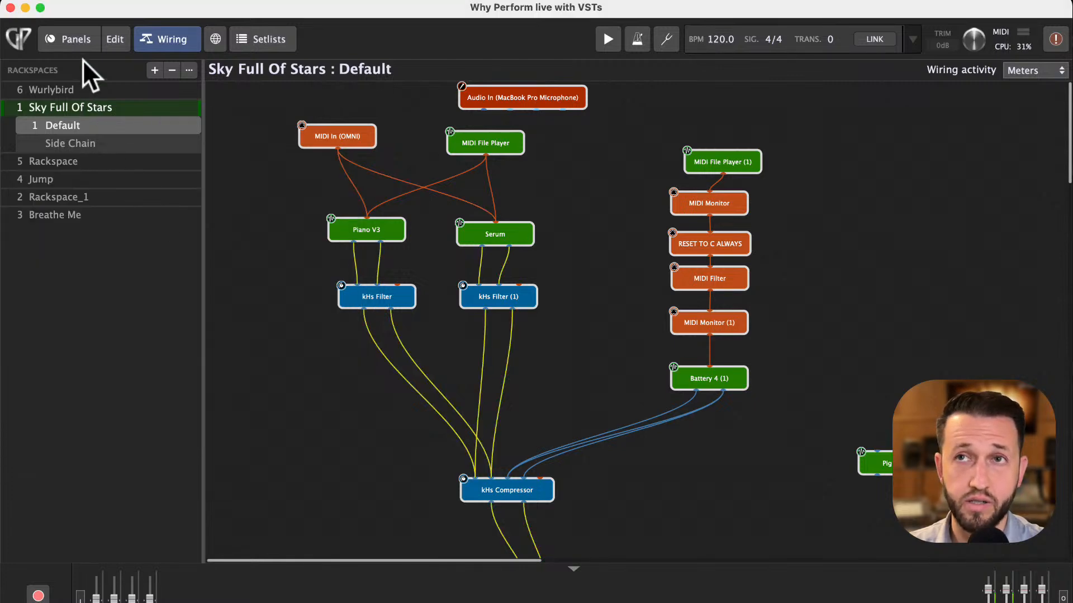
- Switch to Wurlybird and back to Sky Full Of Stars, then open the Setlists view
left_click(63, 90)
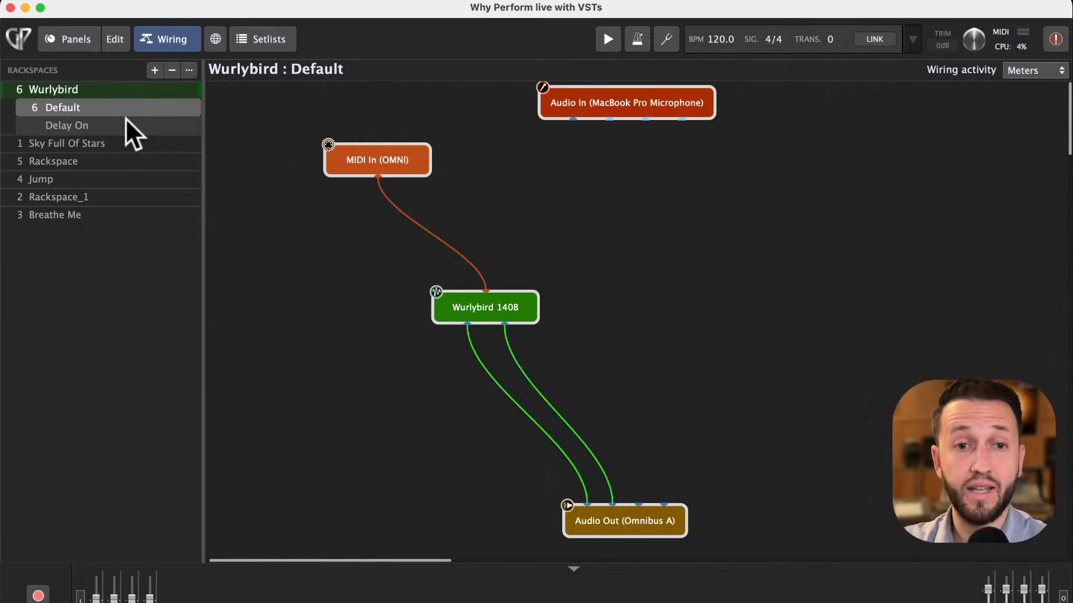
left_click(101, 143)
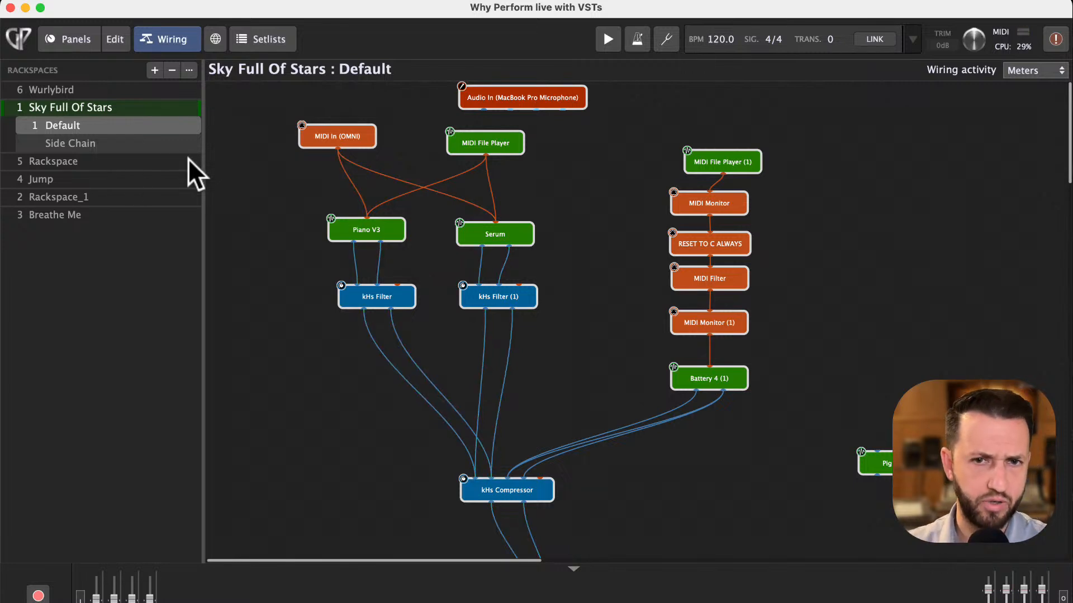
left_click(270, 34)
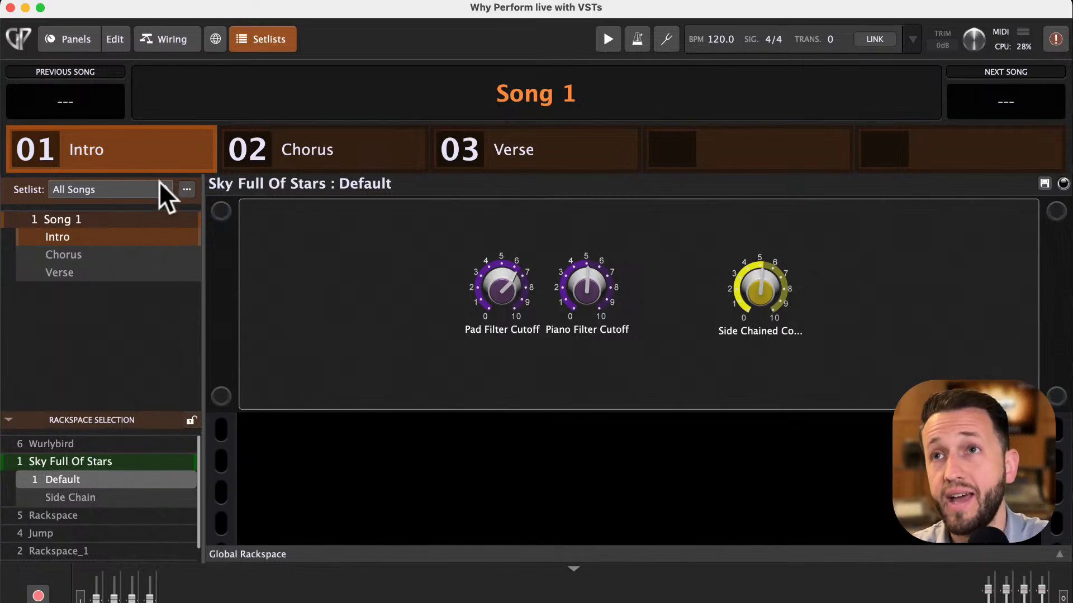
- Create a new song named Sky Full Stars in the All Songs setlist
left_click(186, 189)
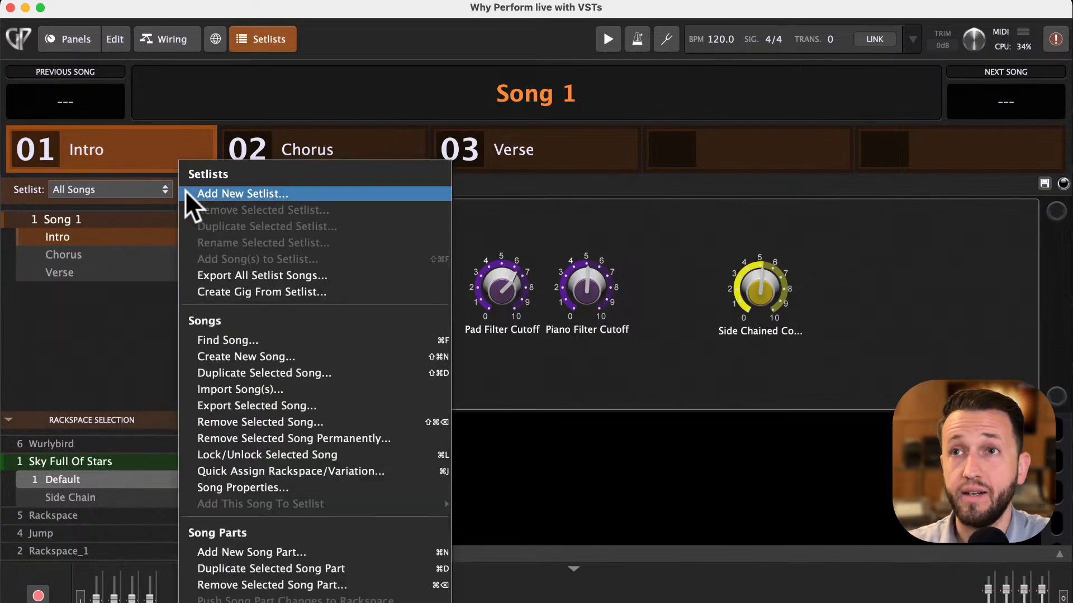
left_click(230, 359)
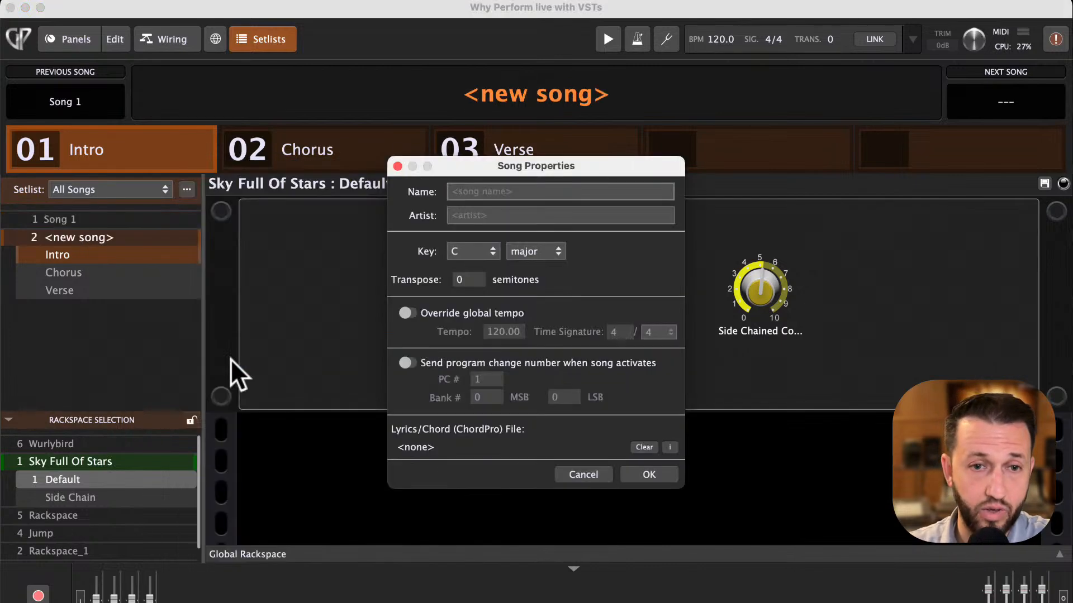
type("Sk")
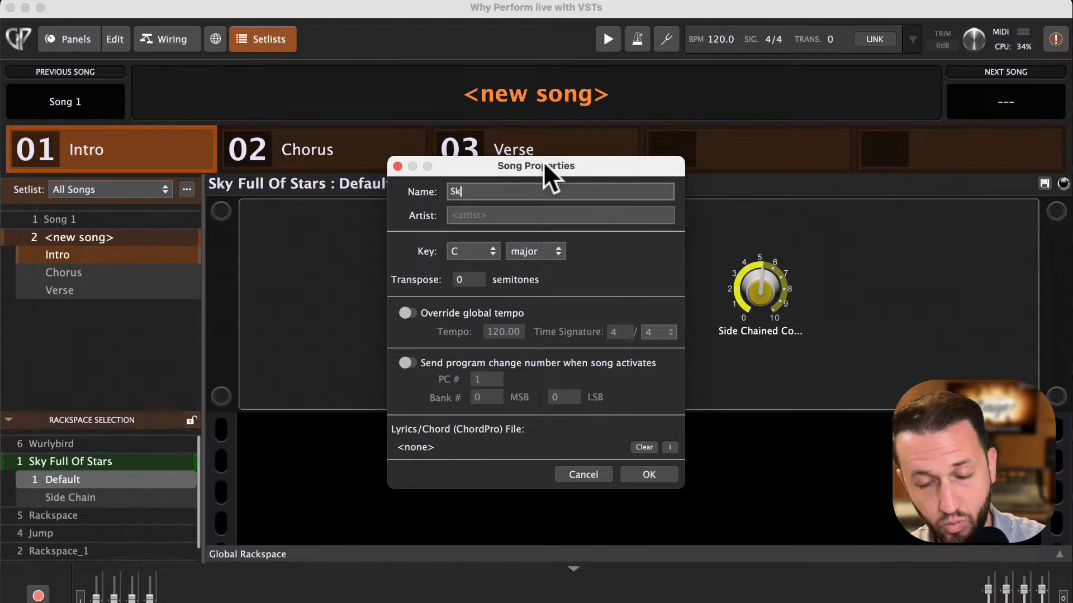
type("y Full Stars")
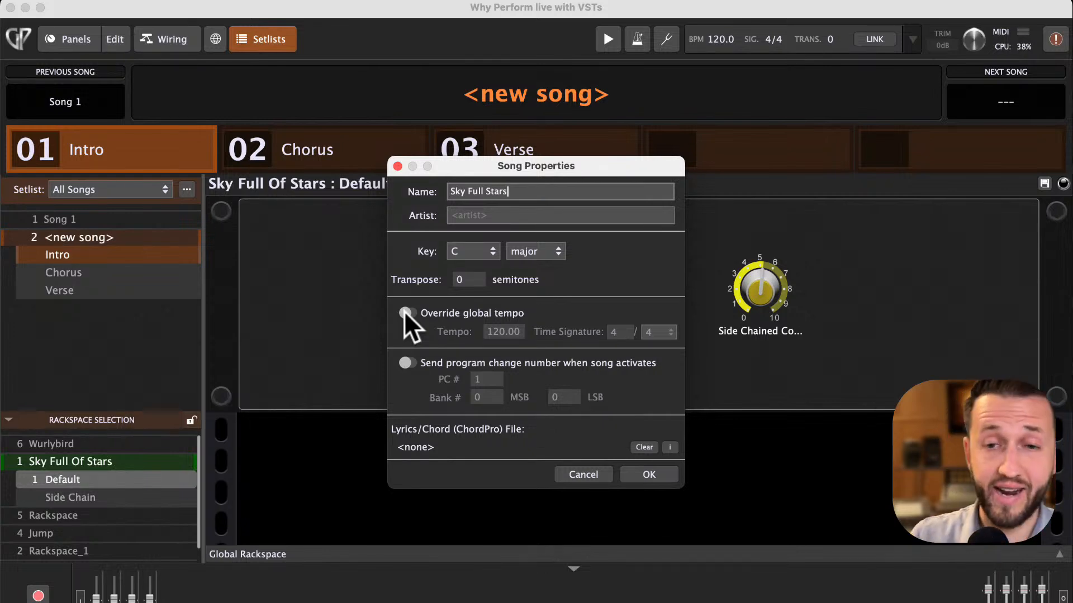
left_click(654, 472)
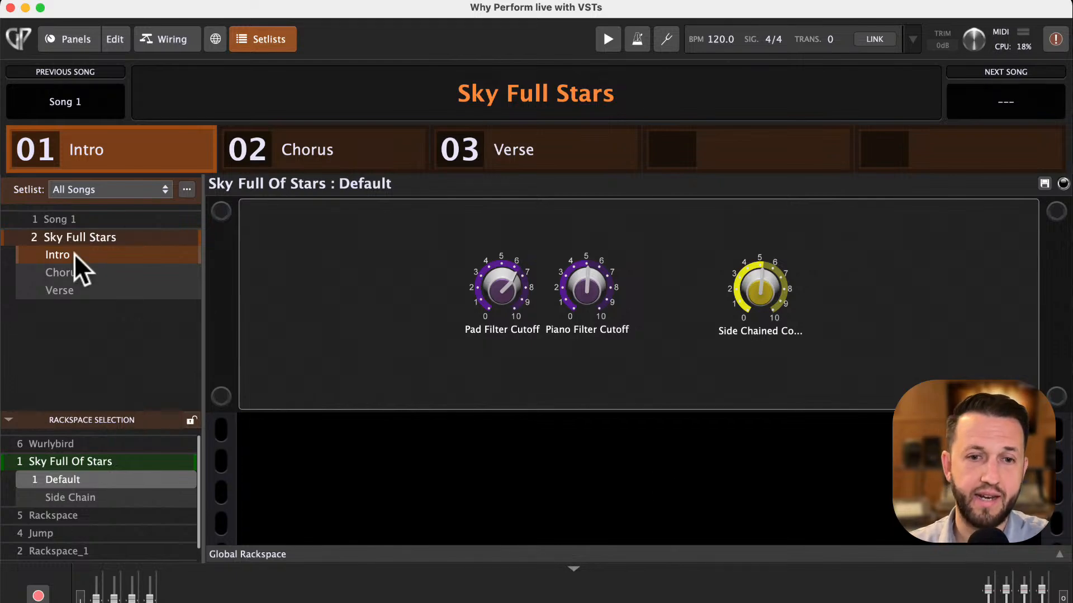
- Step through the song's Intro, Chorus and Verse parts
left_click(322, 147)
left_click(491, 147)
left_click(347, 160)
left_click(126, 154)
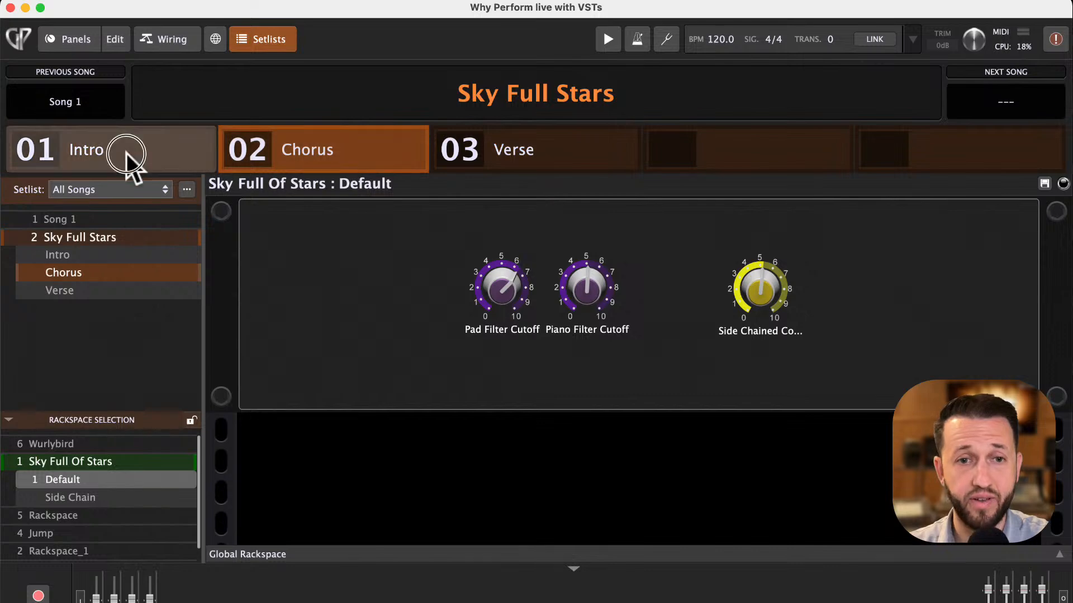
left_click(313, 151)
left_click(517, 137)
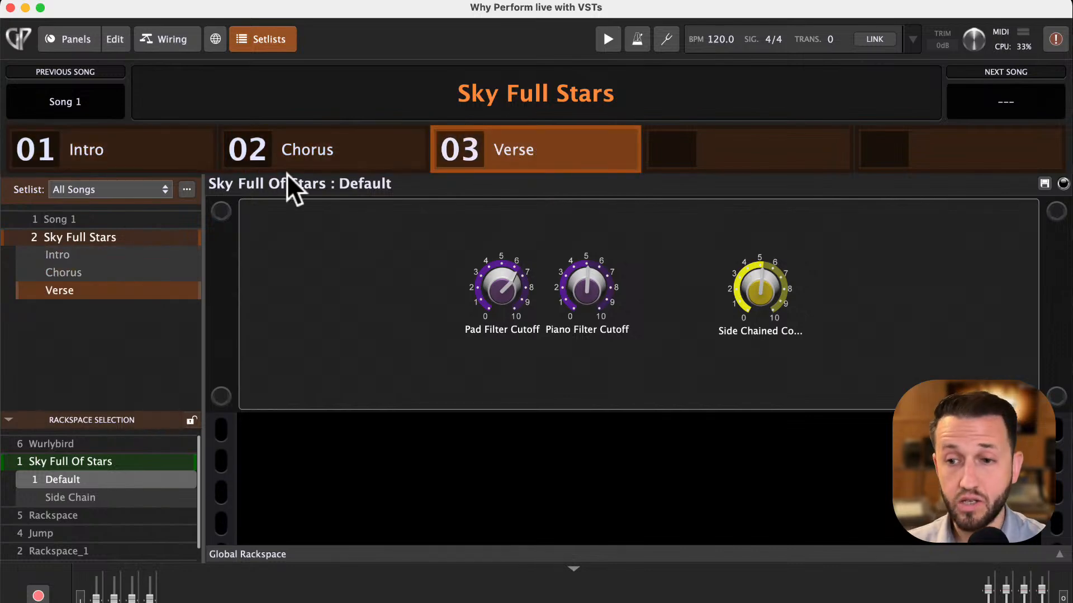
left_click(153, 157)
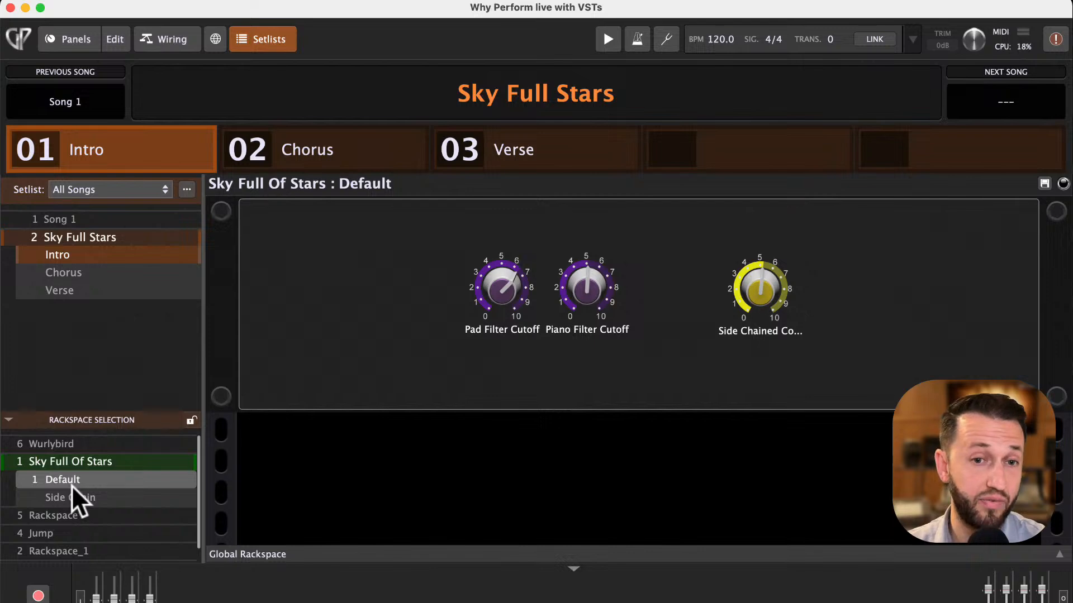
- Assign the Side Chain variation of Sky Full Of Stars to the song's Chorus part
left_click(94, 272)
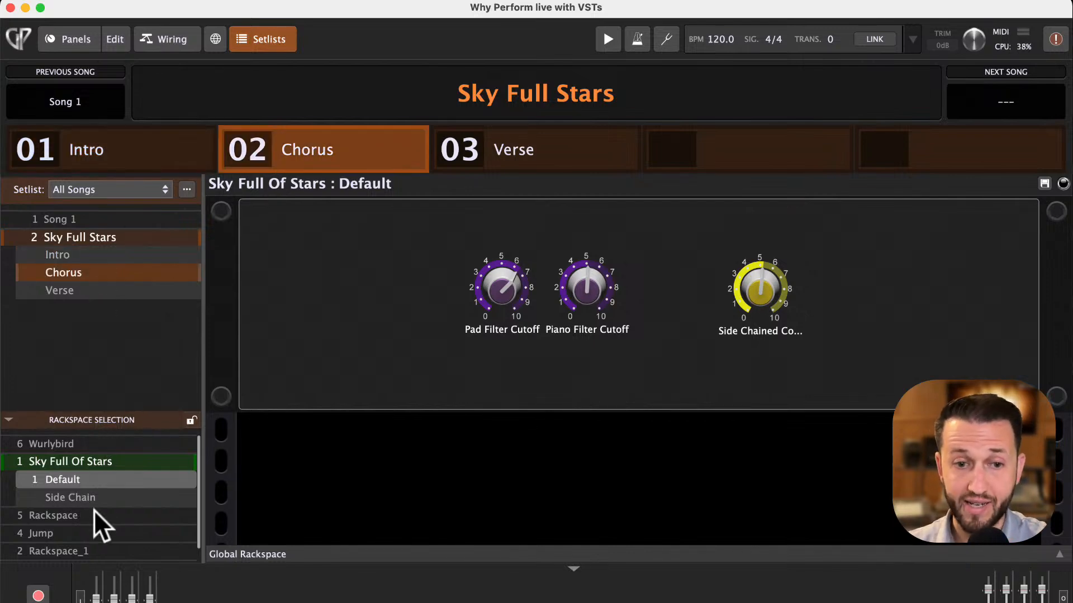
left_click(98, 492)
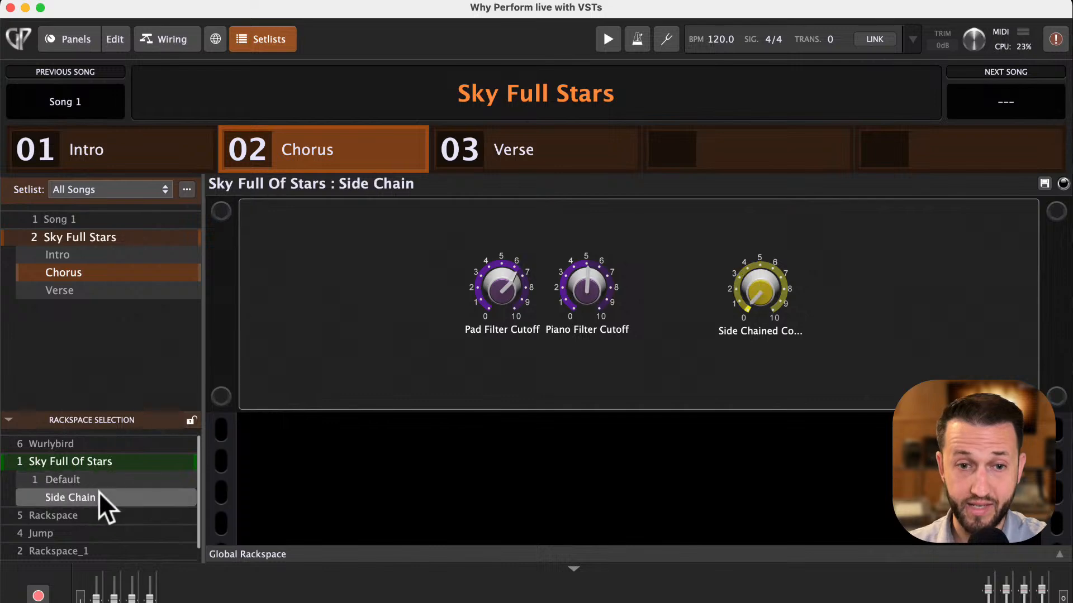
- Switch between the Intro, Chorus and Verse parts to compare their variations
left_click(101, 256)
key("Down")
left_click(101, 256)
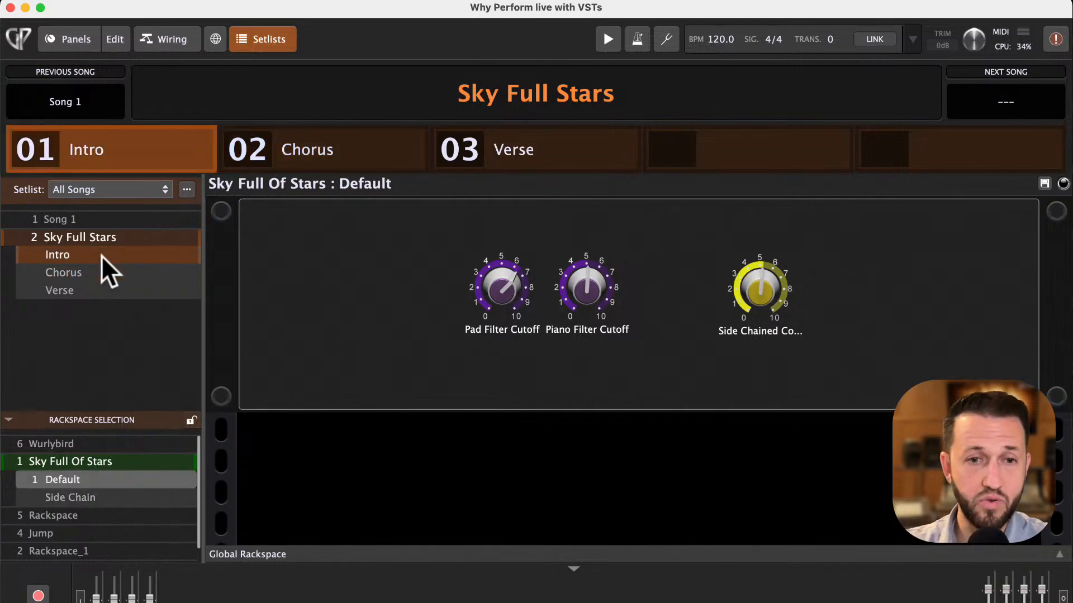
key("Down")
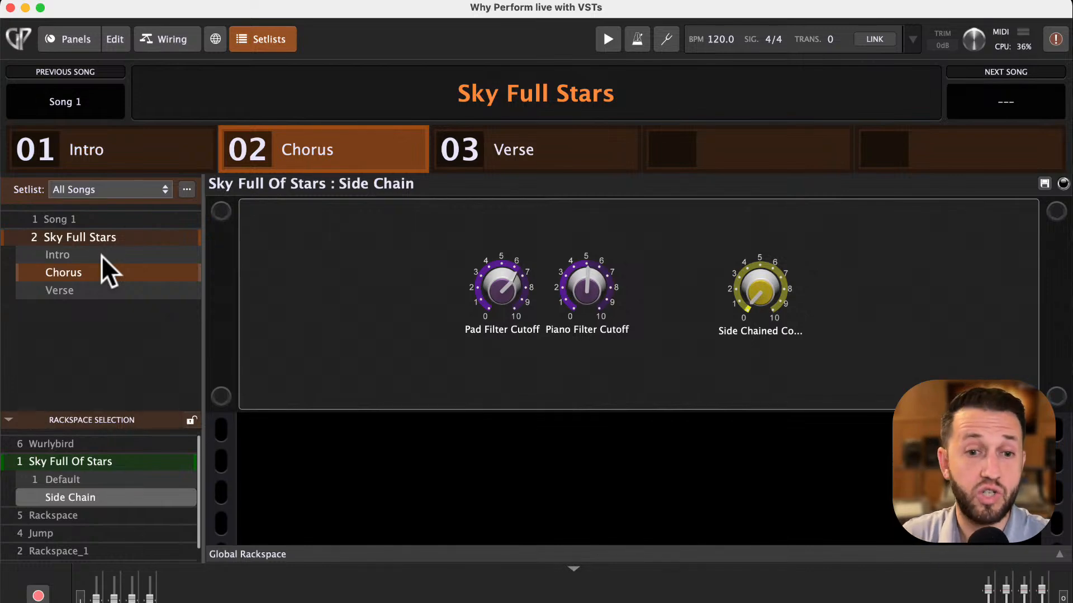
key("Up")
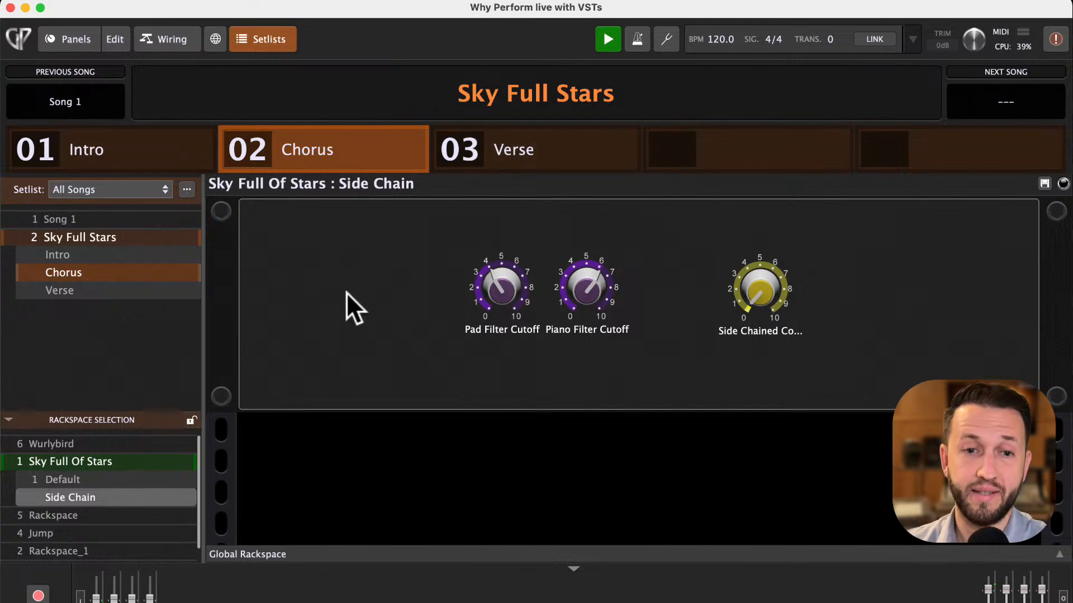
left_click(62, 256)
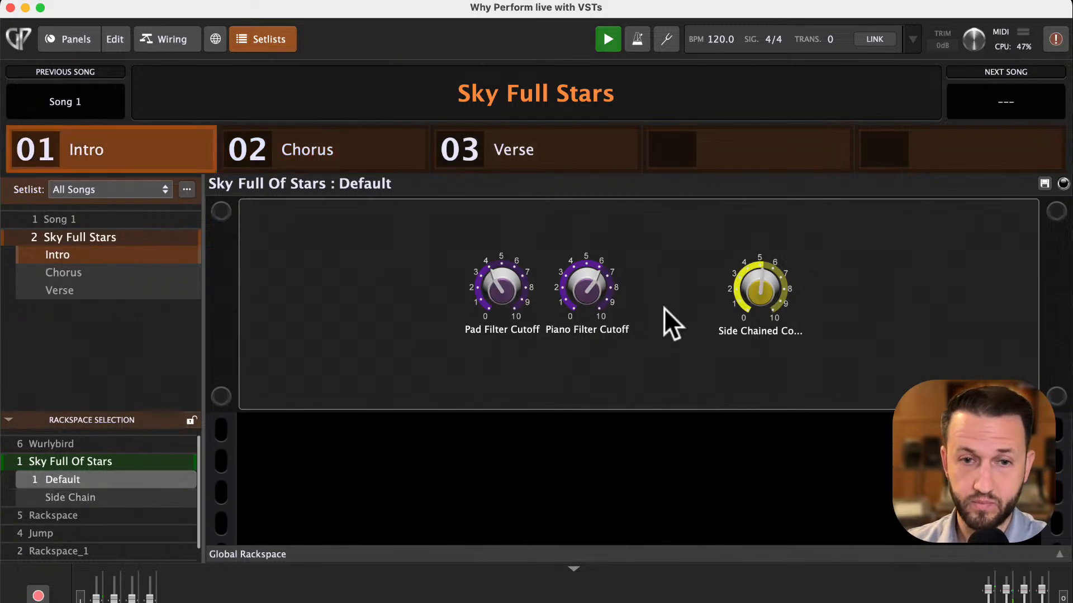
left_click(117, 272)
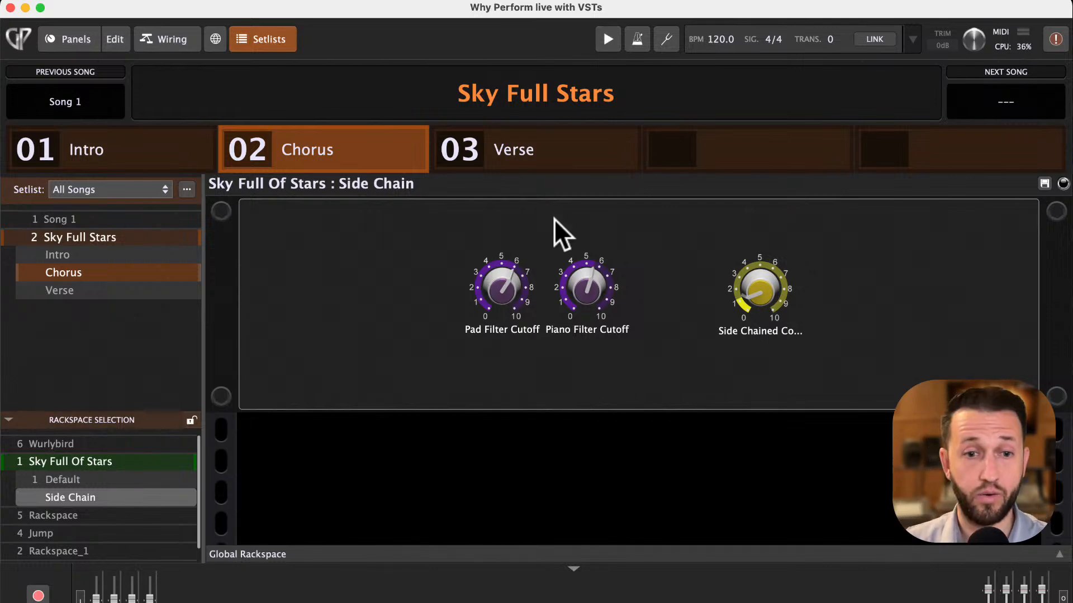
left_click(88, 292)
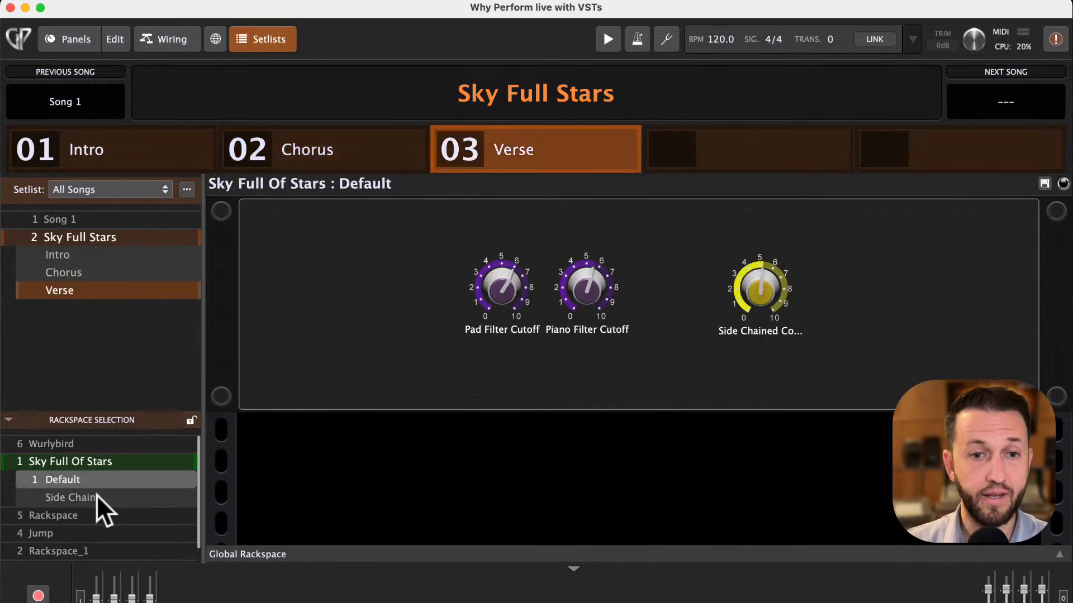
- Switch to the Wurlybird rackspace and step back to the song's Intro part
scroll(98, 513, "down", 1)
scroll(101, 515, "up", 1)
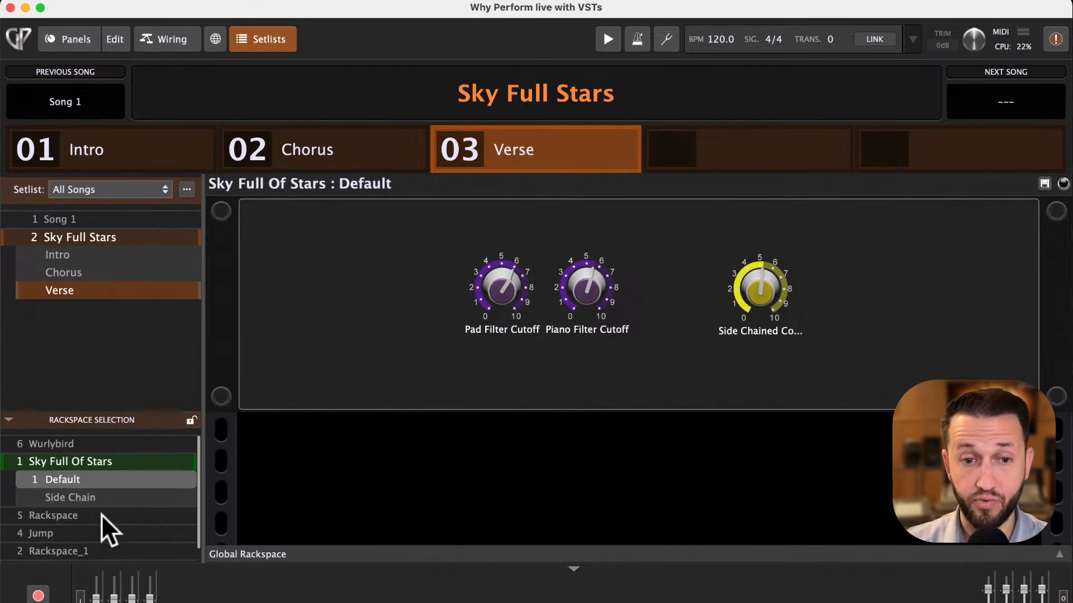
left_click(88, 442)
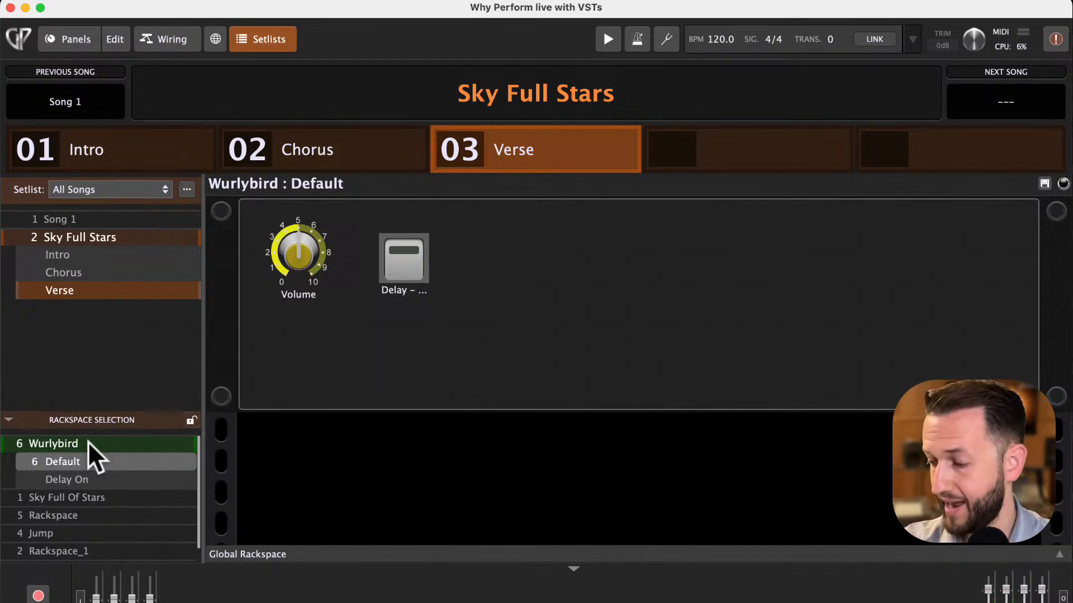
key("Left")
key("Left")
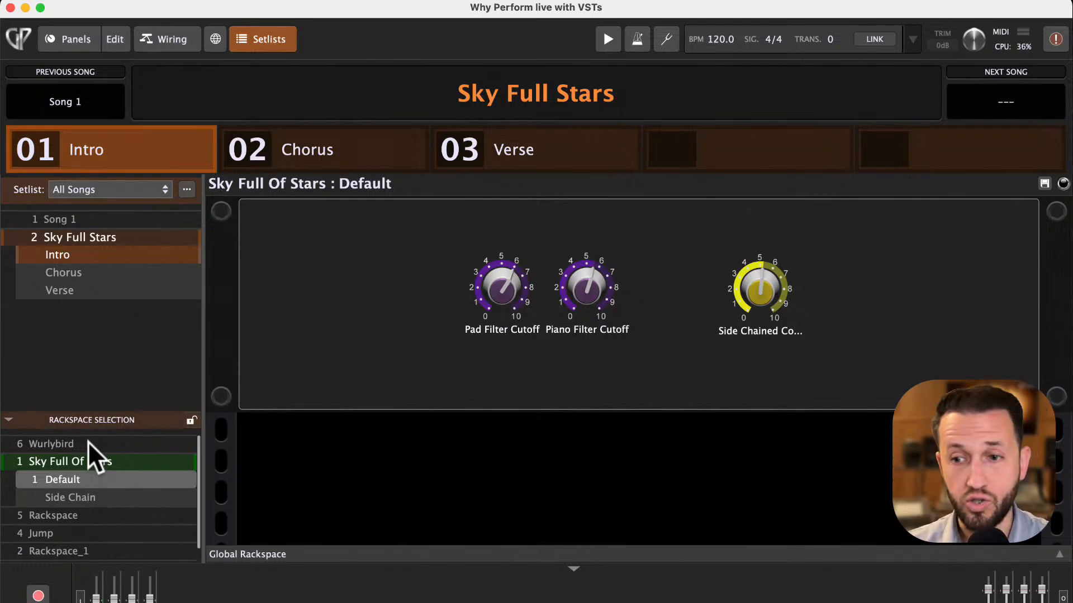
- Create another new song named New Song 3
left_click(188, 190)
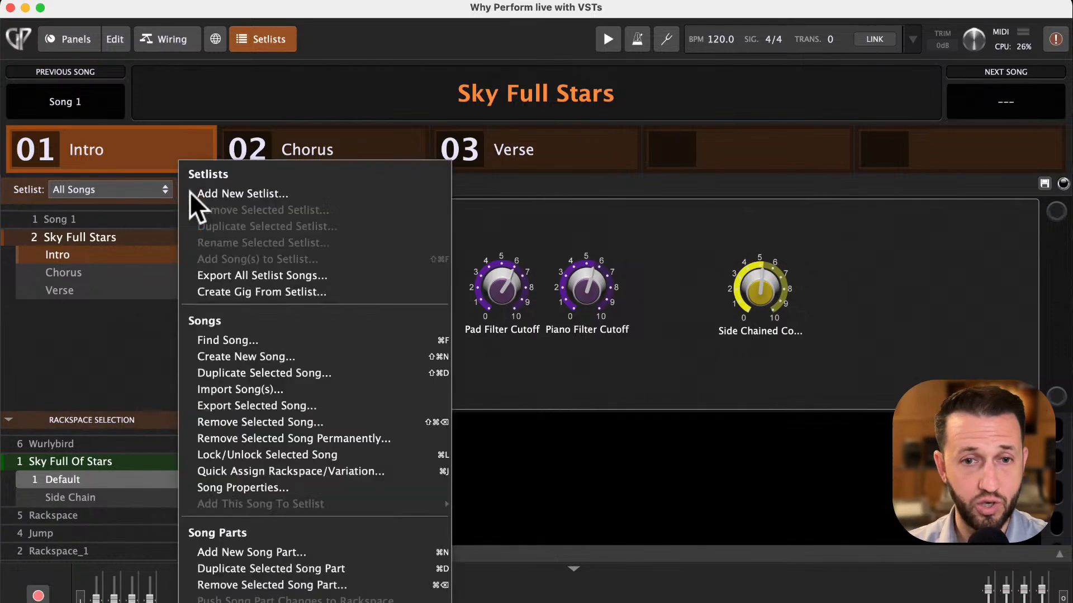
left_click(246, 356)
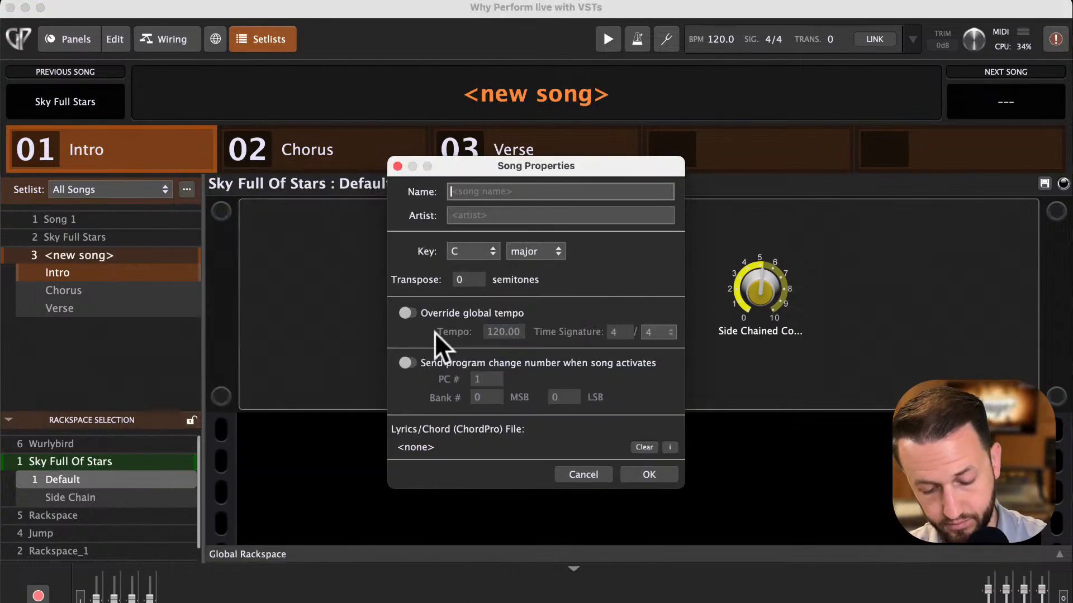
type("New Song")
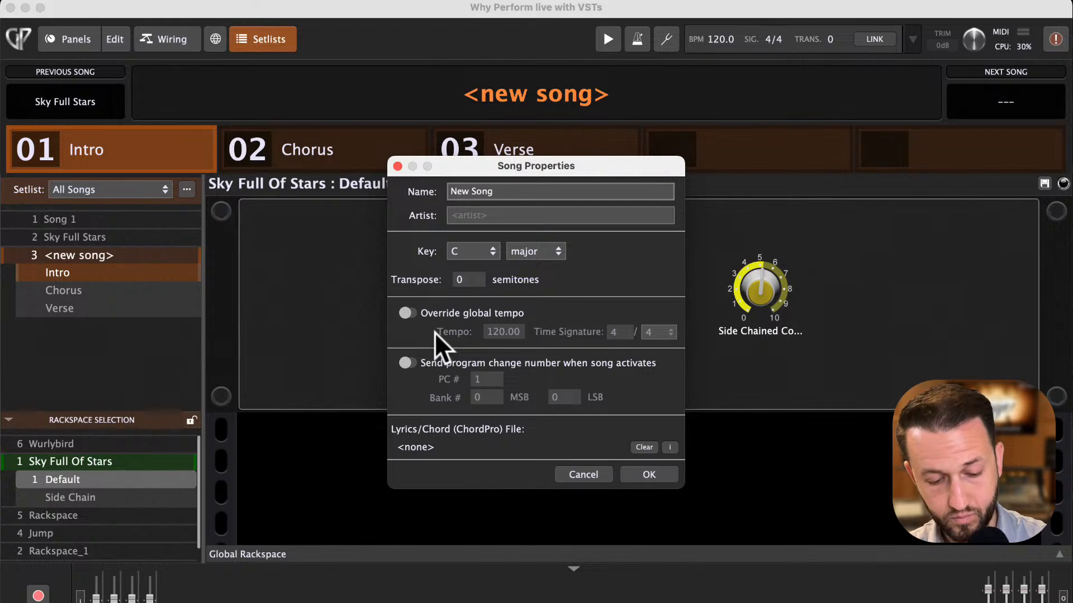
type(" 3")
key("Return")
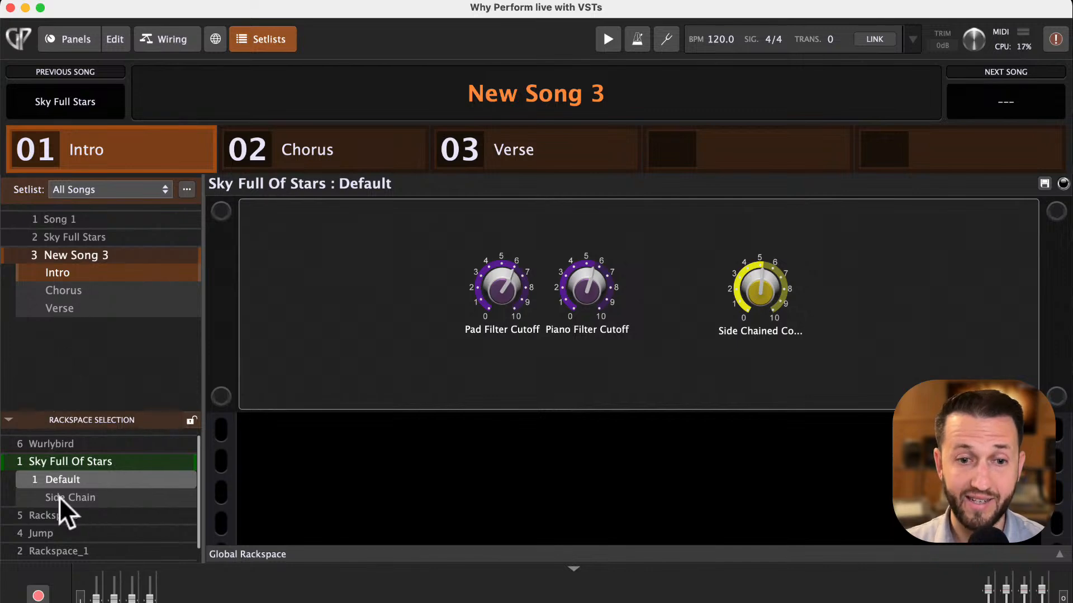
- Assign Wurlybird to New Song 3's Intro and set its Volume knob to about 0.70
left_click(78, 442)
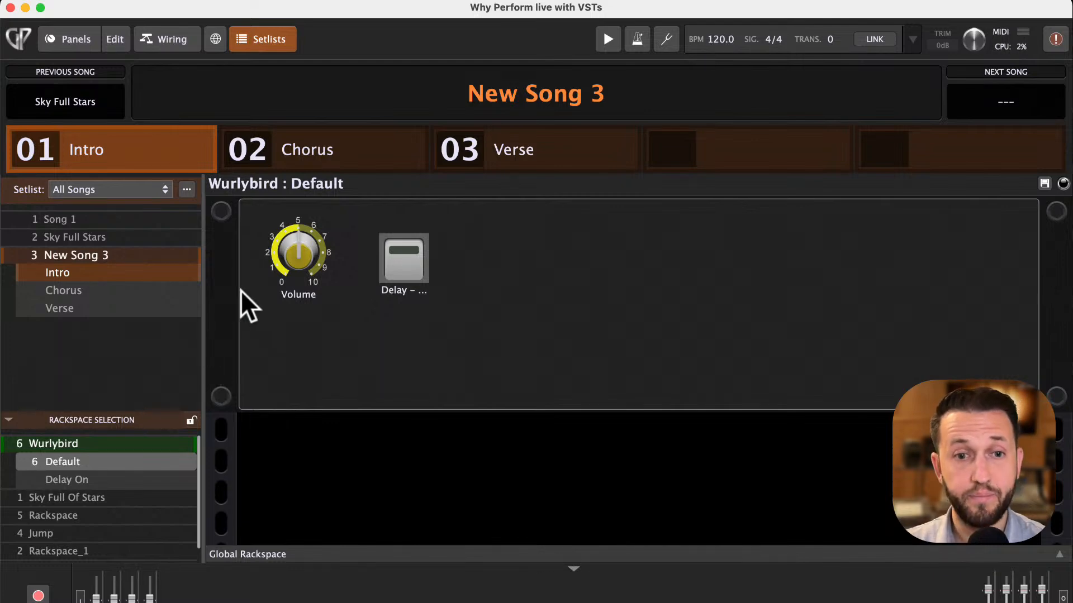
left_click_drag(282, 267, 292, 234)
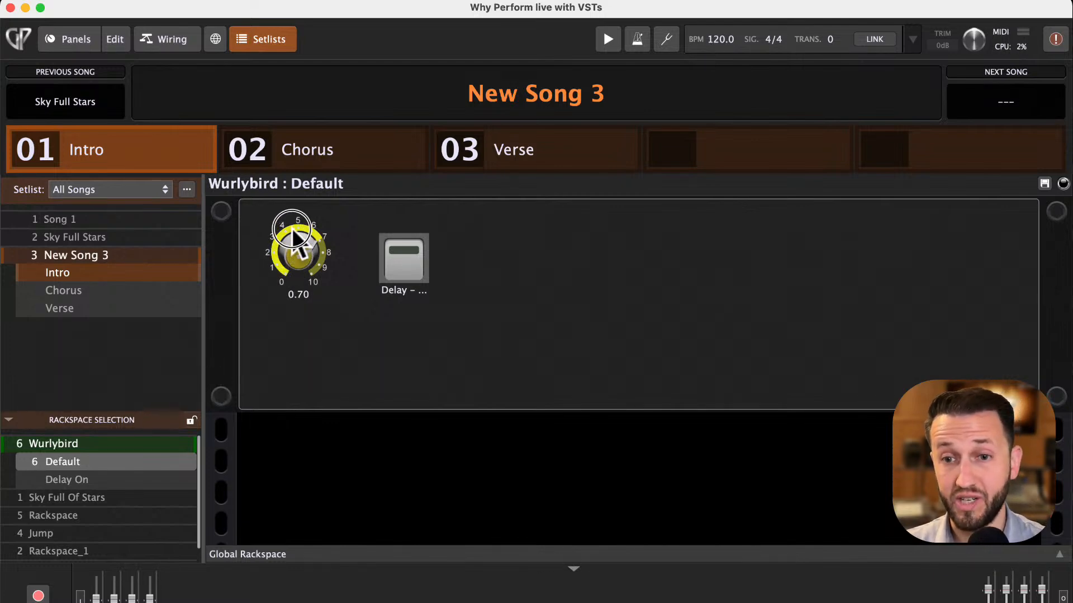
left_click(1040, 181)
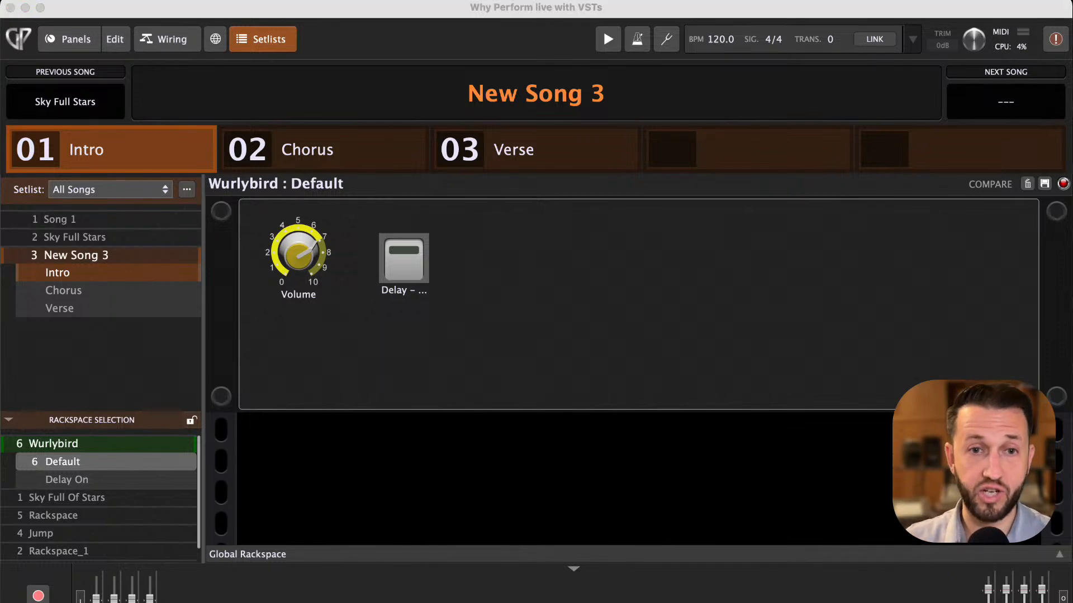
- Add a new rackspace named Rackspace_2 from the Panels view
left_click(78, 39)
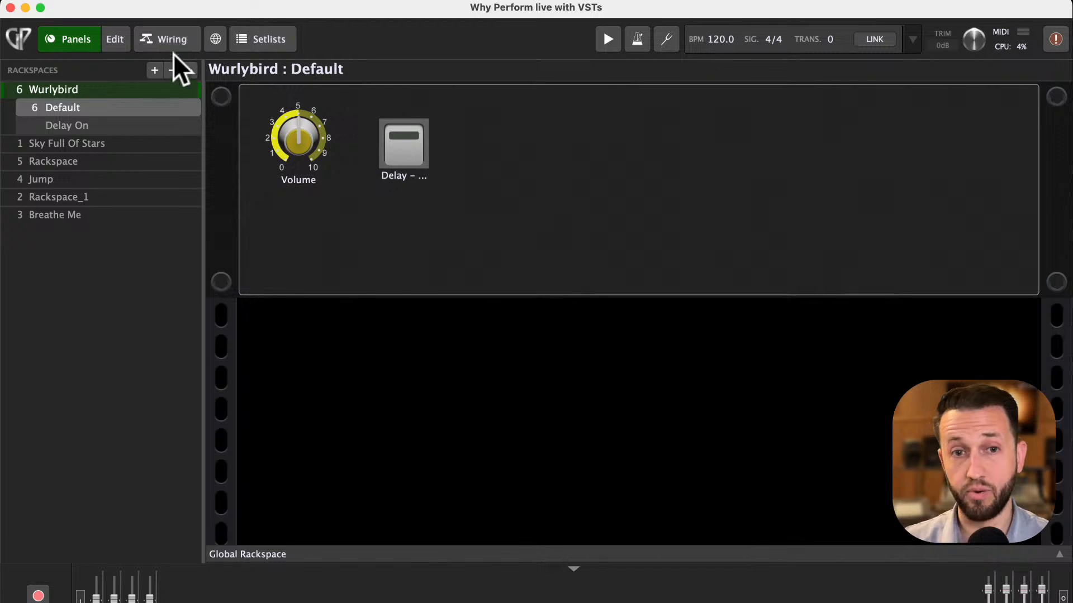
left_click(155, 71)
left_click(170, 88)
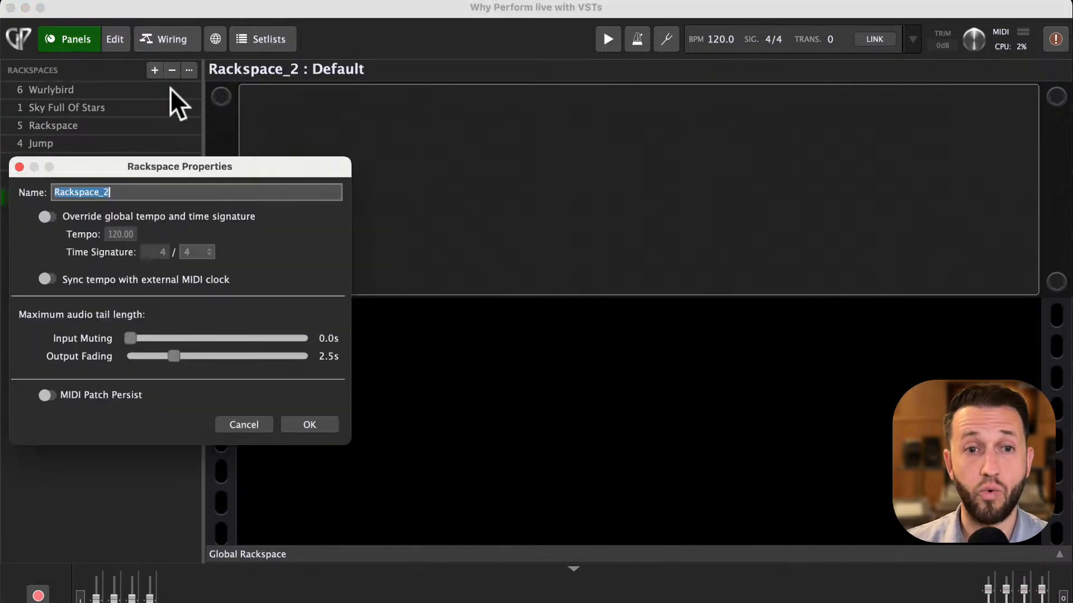
left_click(322, 425)
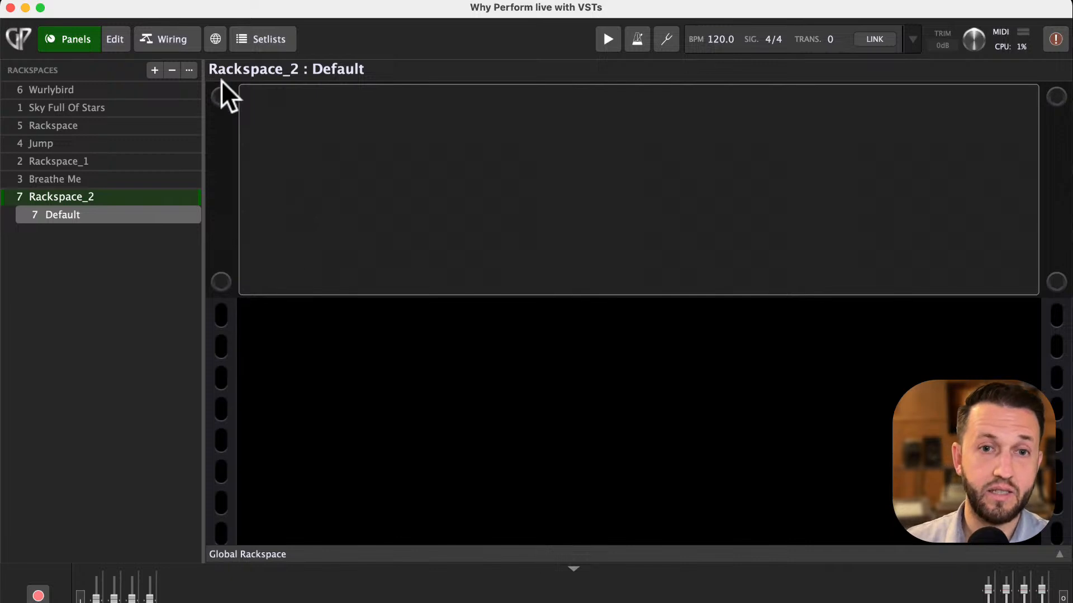
- Open Rackspace_2's wiring view and browse the plugin insertion menu
left_click(171, 47)
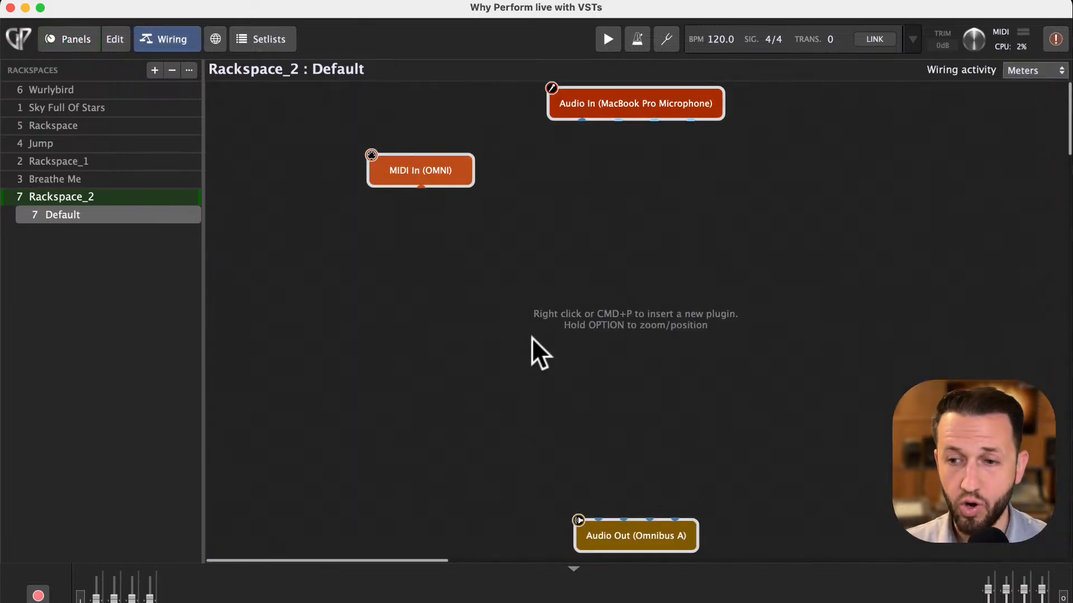
right_click(496, 275)
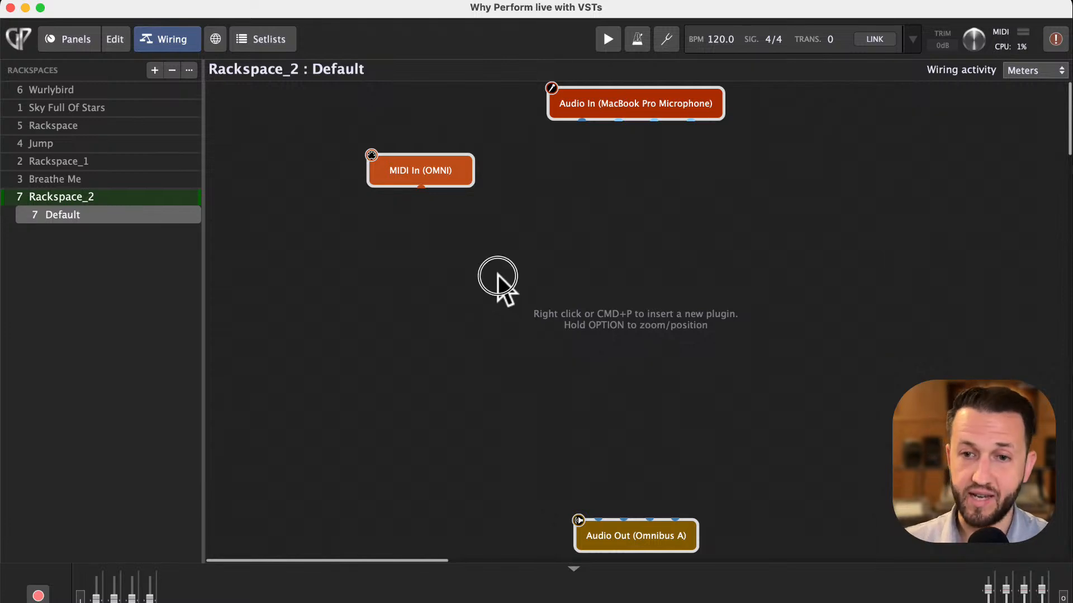
mouse_move(580, 313)
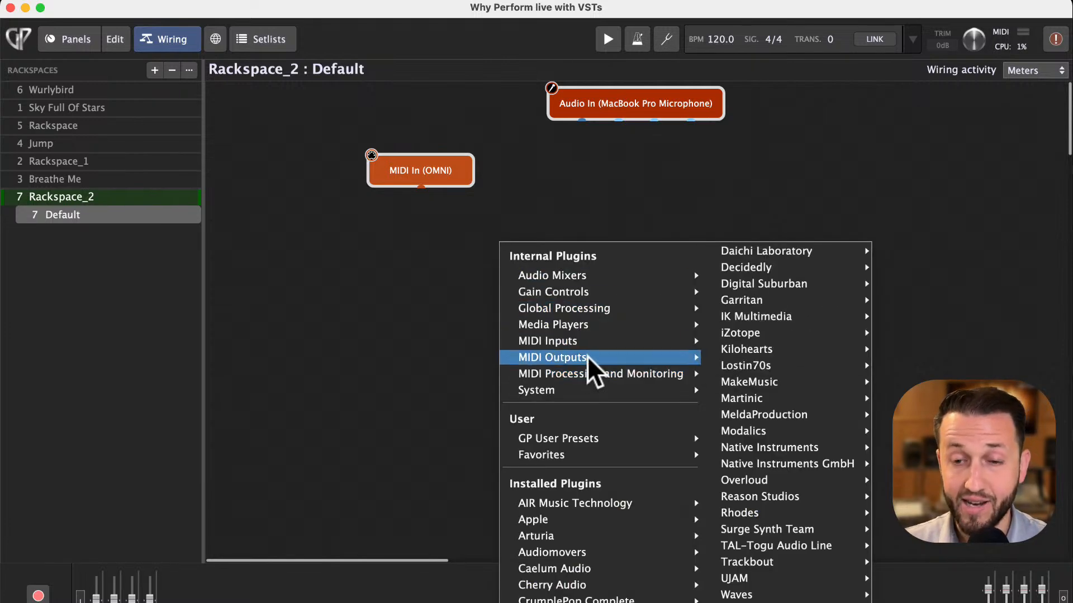
mouse_move(586, 346)
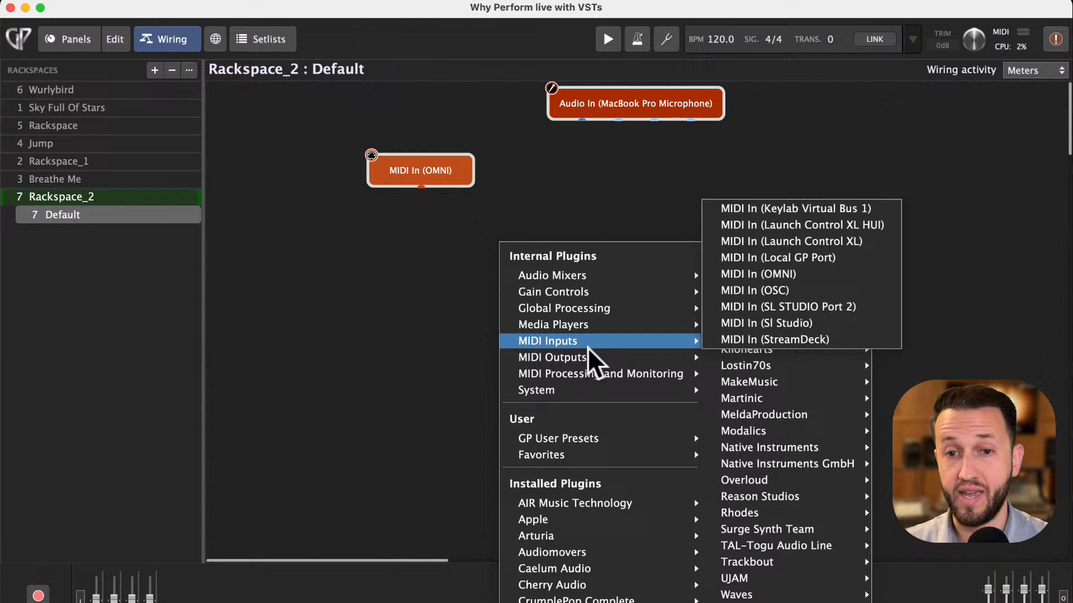
left_click(418, 340)
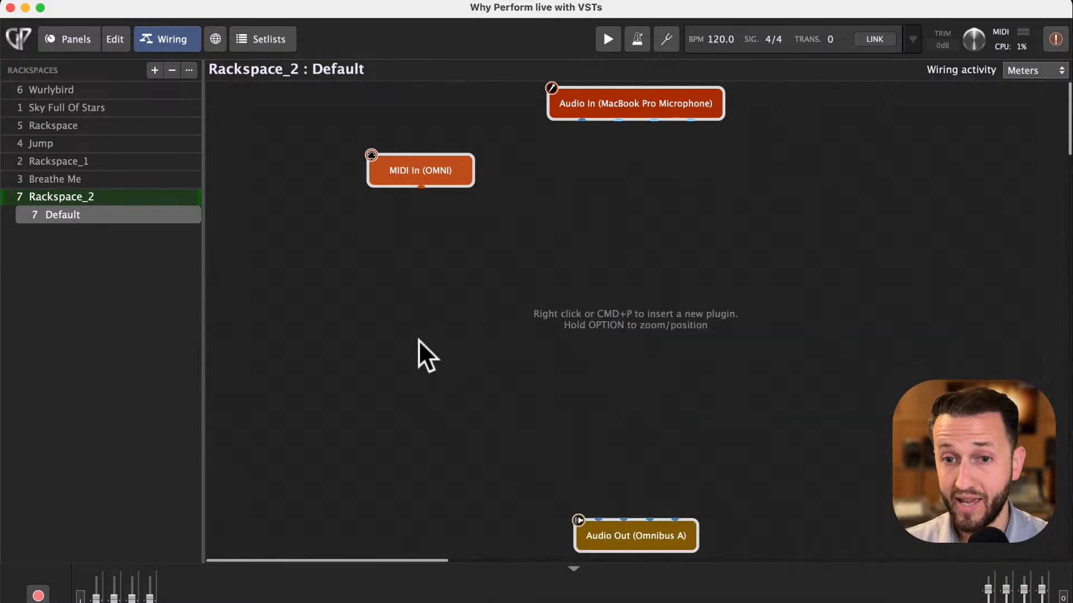
- Open Wurlybird's wiring and move the Wurlybird 140B plugin block slightly upward
left_click(95, 91)
left_click_drag(487, 301, 476, 263)
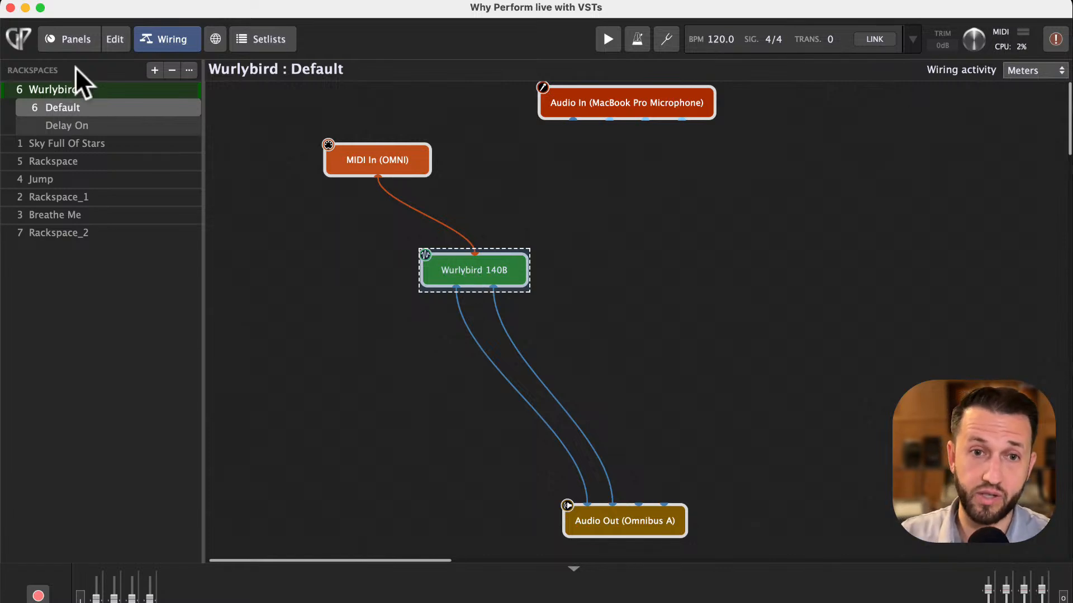
- In edit mode, add a horizontal switch to Wurlybird's panel and map it to Wurlybird 140B's 70's Phaser – Off/On parameter
left_click(112, 43)
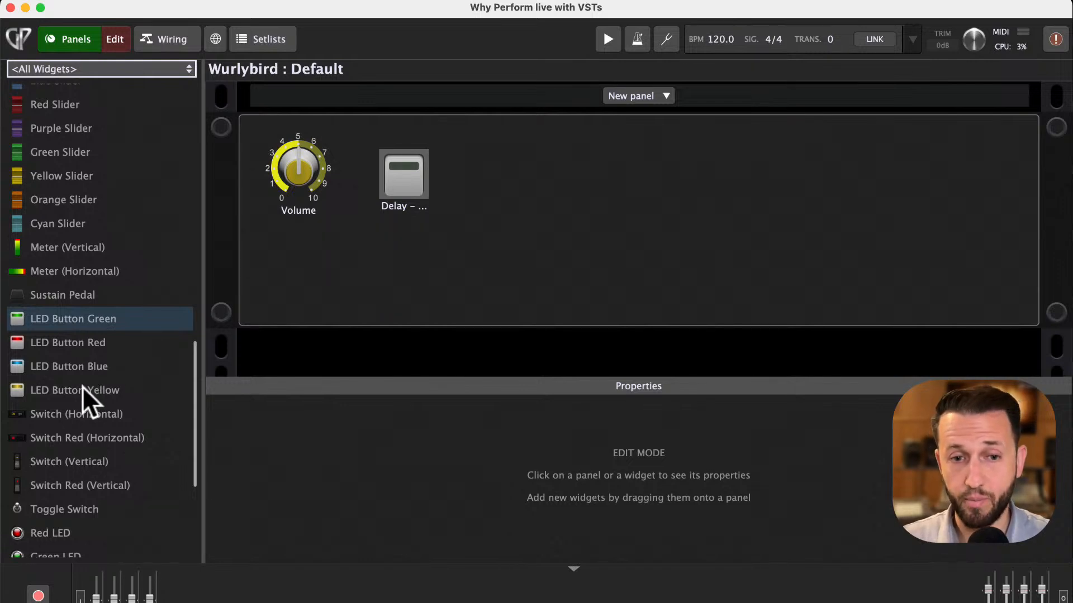
left_click_drag(81, 408, 630, 174)
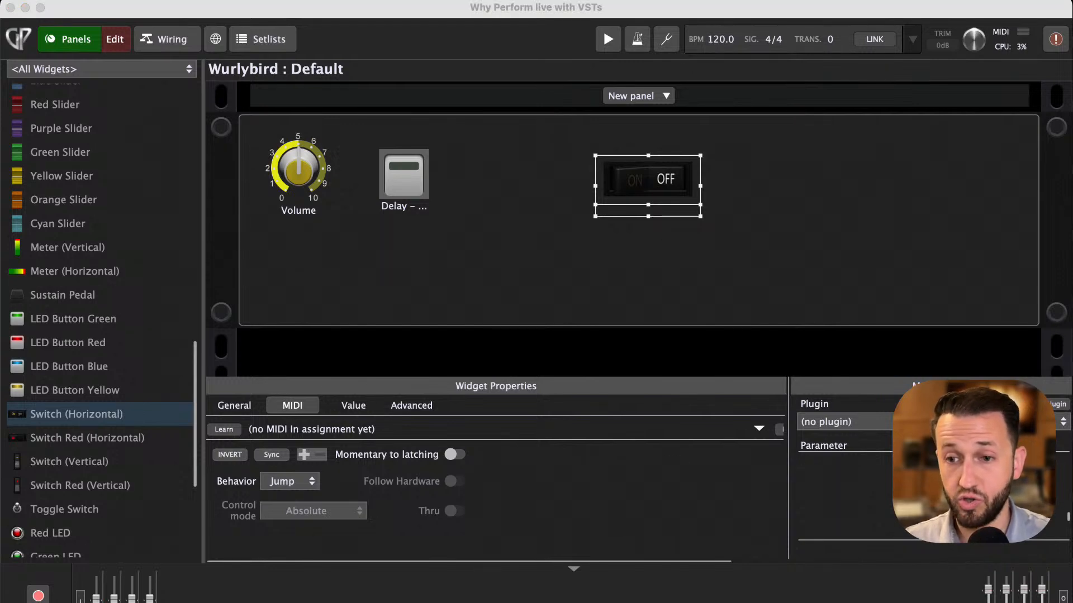
left_click(843, 421)
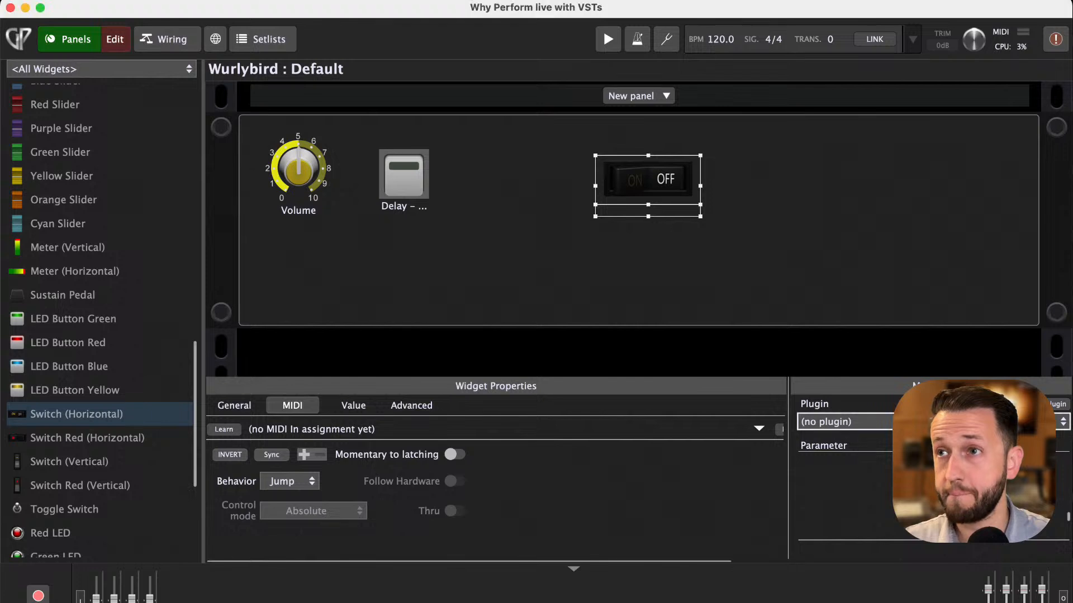
left_click(852, 505)
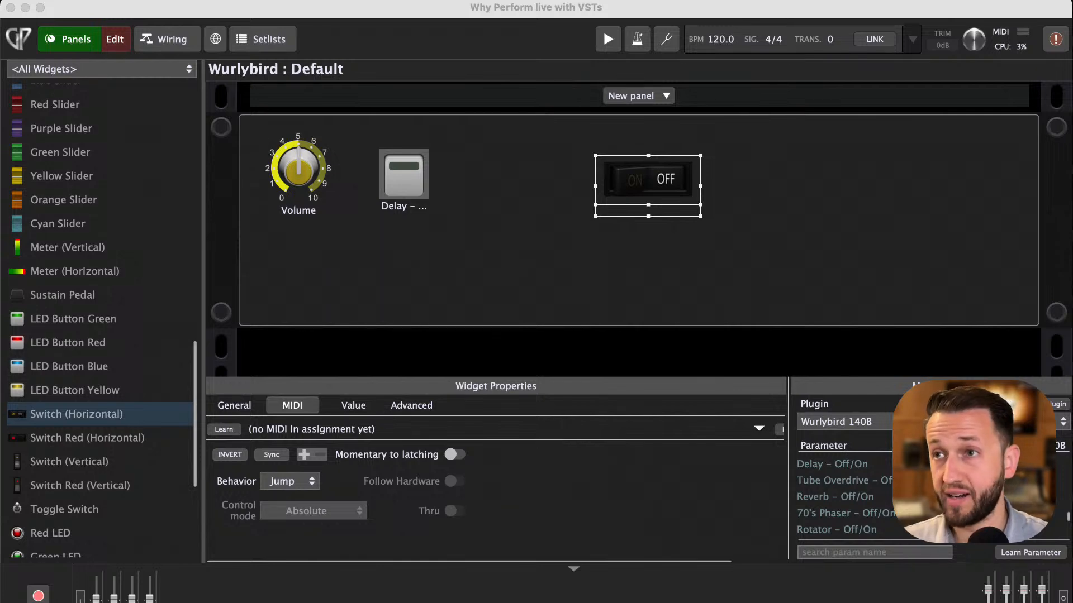
left_click(887, 514)
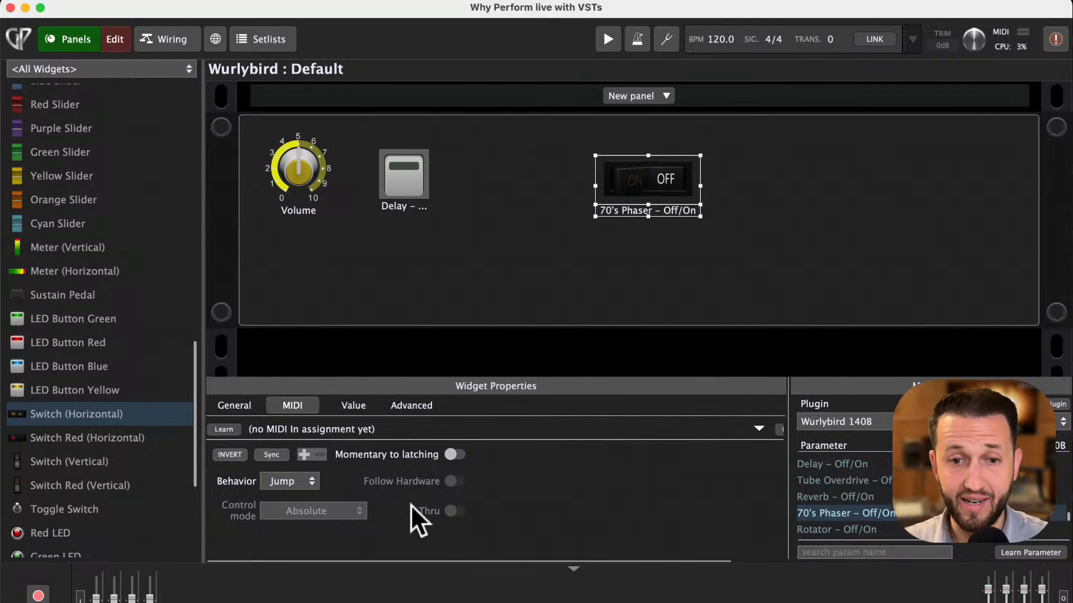
- MIDI-learn a controller button for the phaser switch and leave edit mode
left_click(223, 429)
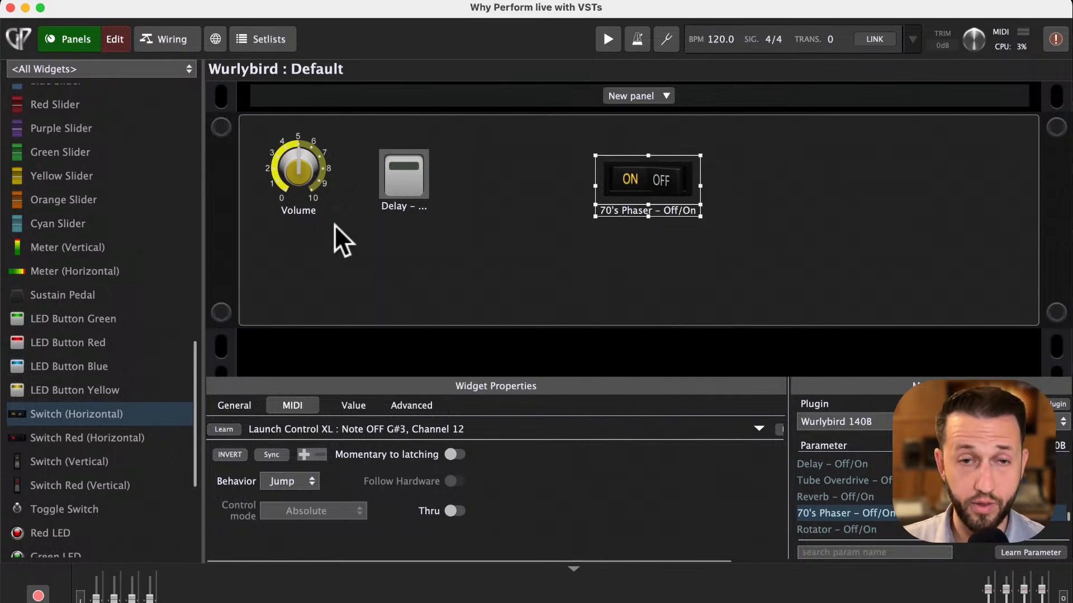
left_click(118, 45)
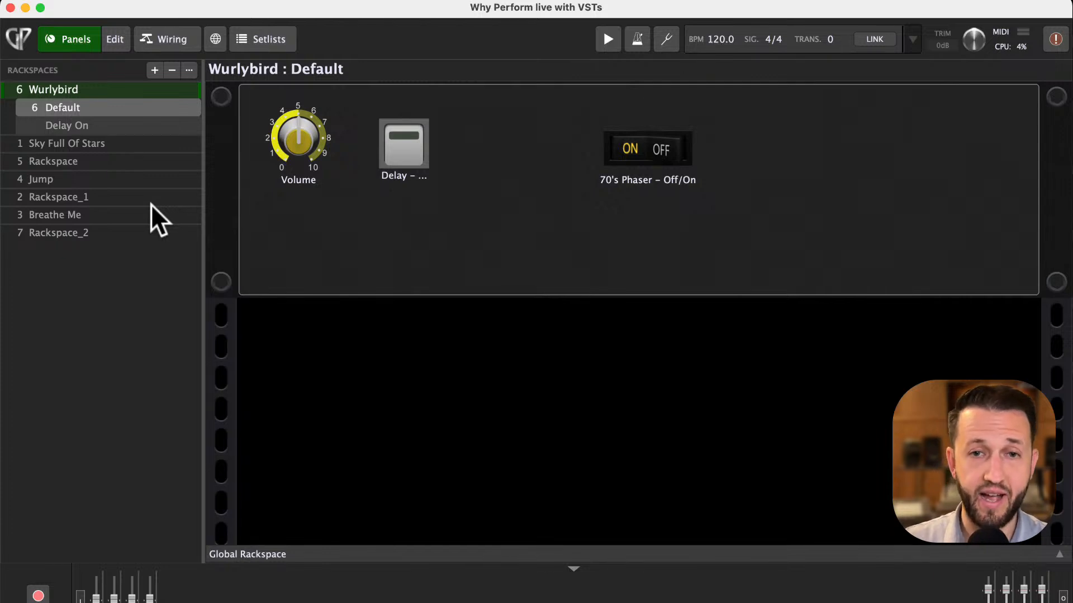
- Check New Song 3's Intro in the Setlists view, then return to the Panels view
left_click(257, 42)
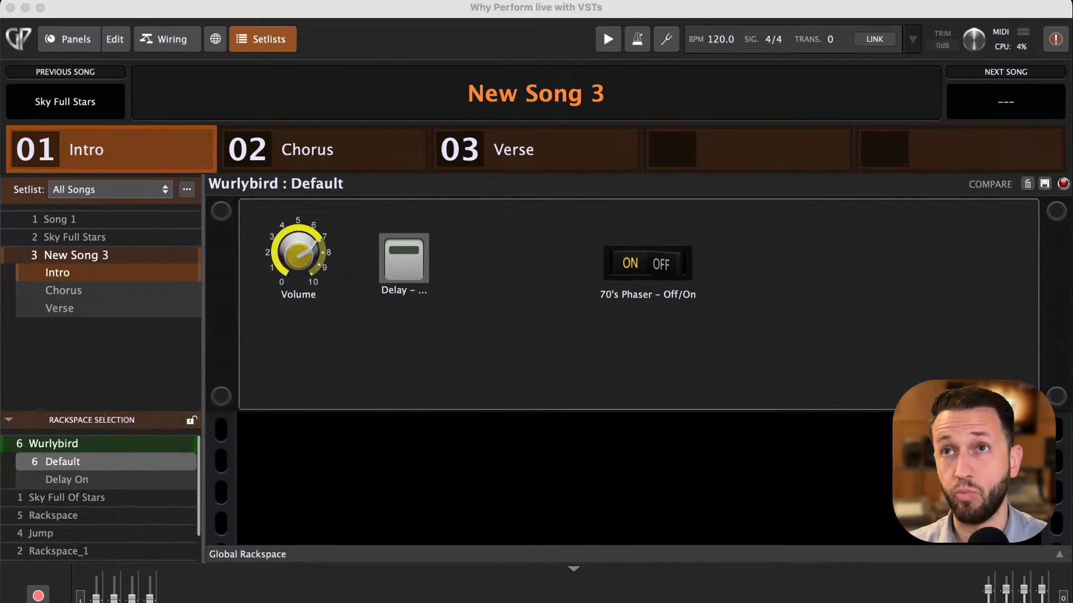
left_click(83, 45)
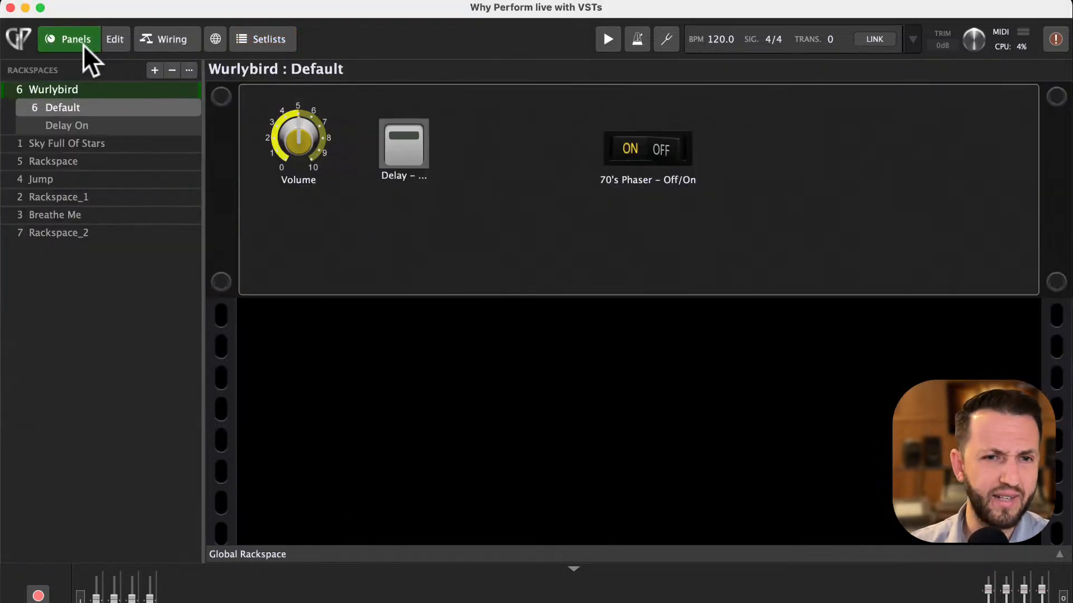
- Open Wurlybird's wiring and move the Wurlybird 140B block to the left
left_click(178, 35)
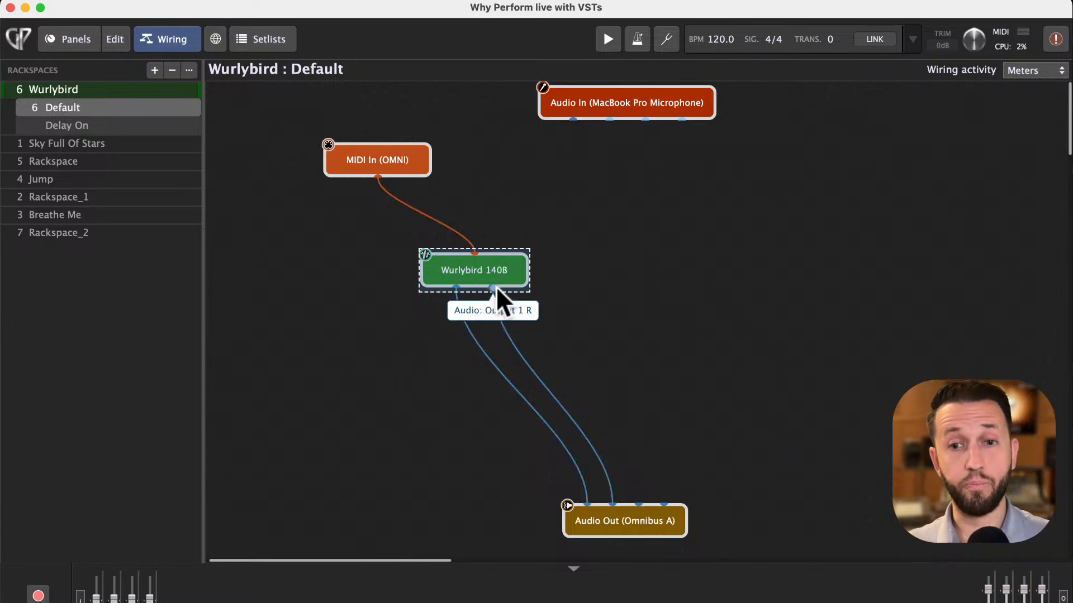
left_click_drag(482, 269, 431, 284)
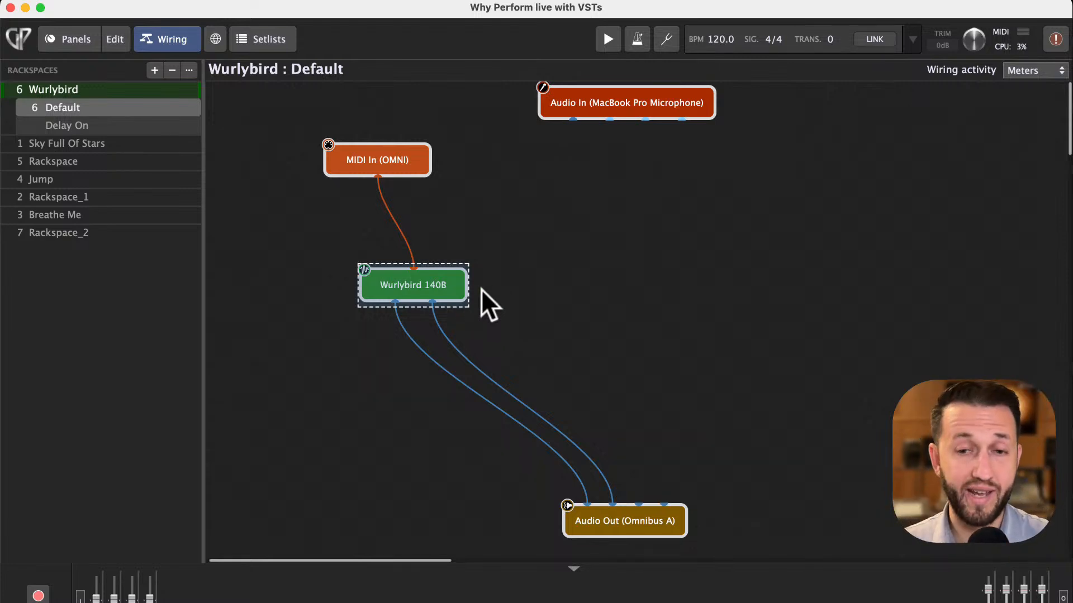
- Search the plugin finder for quick piano and insert the first matching user preset into the wiring
right_click(552, 276)
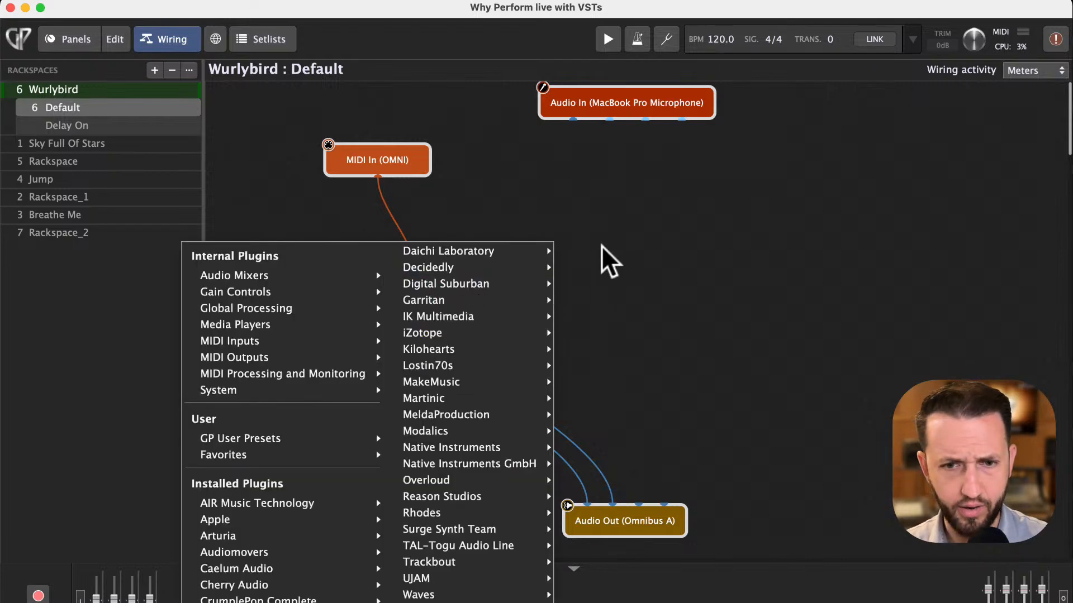
left_click(688, 250)
double_click(689, 251)
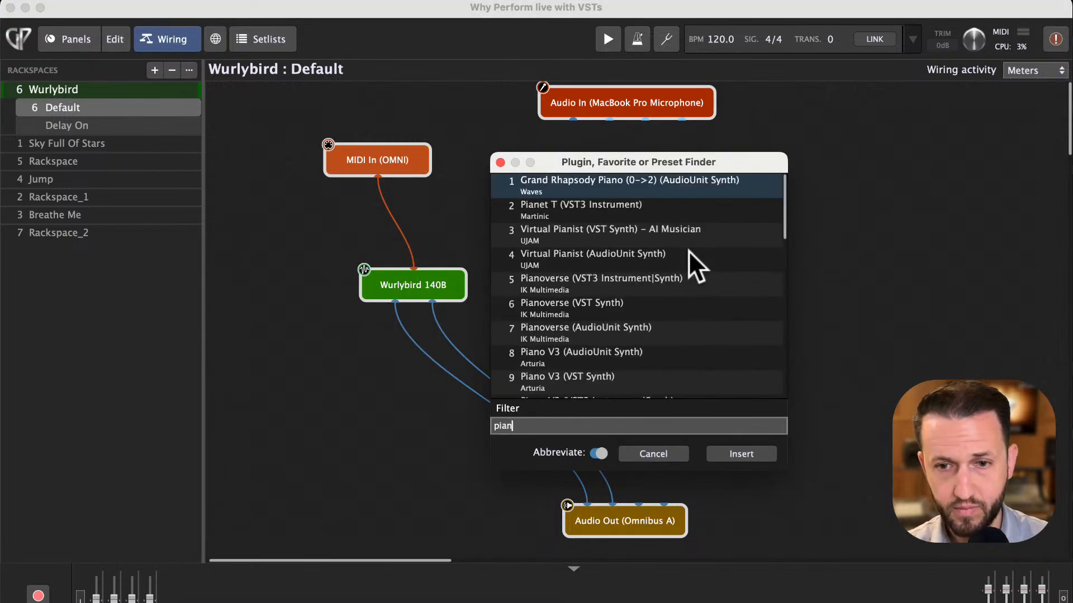
type("quick piano")
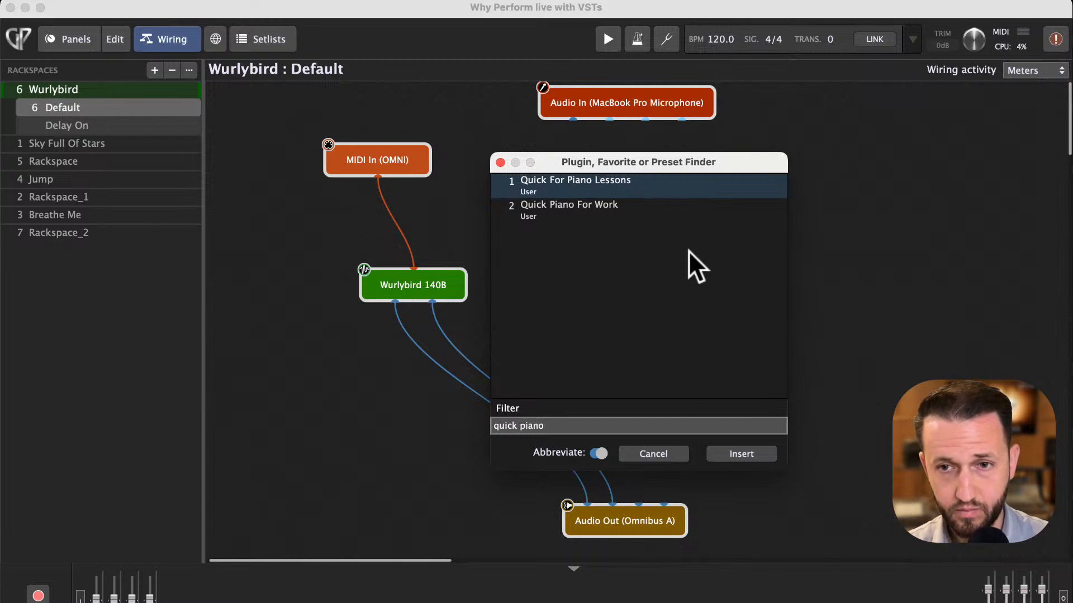
key("Return")
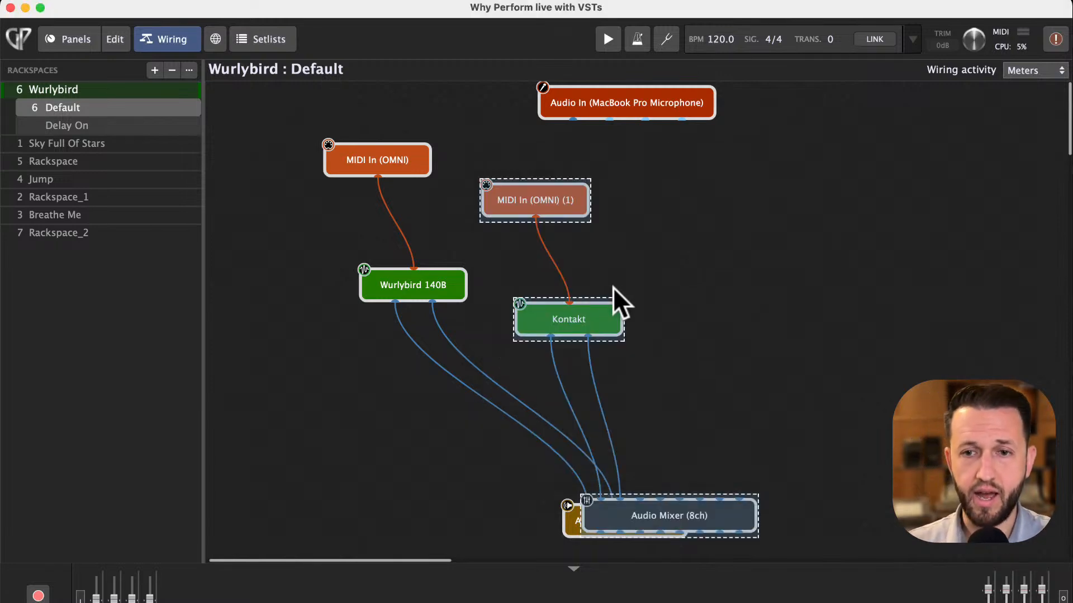
- Remove the Audio Mixer (8ch) block and connect Kontakt's outputs directly to Audio Out (Omnibus A)
left_click_drag(648, 519, 737, 428)
left_click(772, 434)
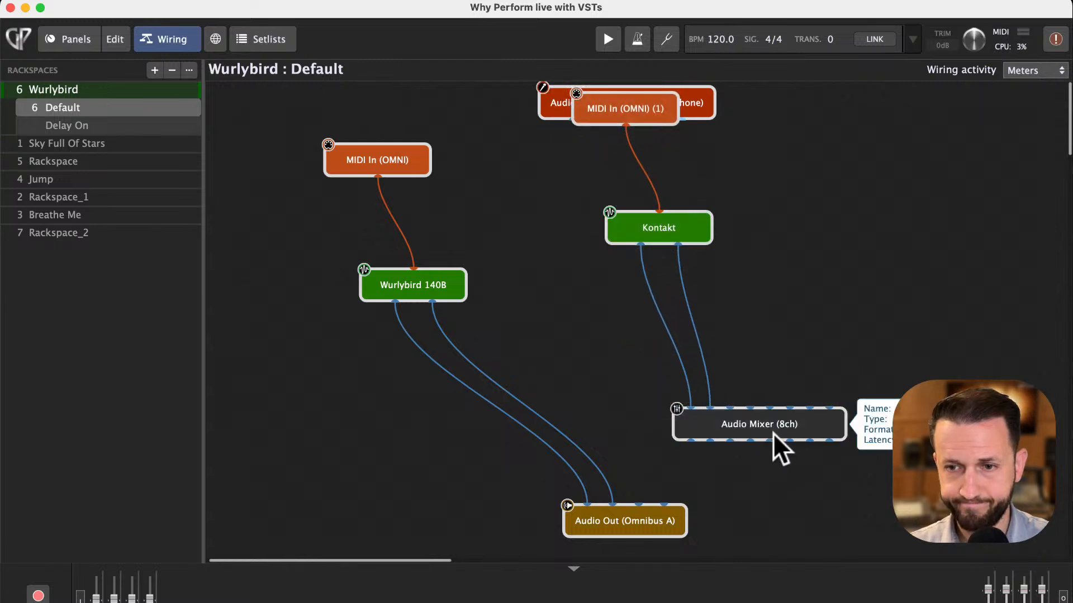
key("BackSpace")
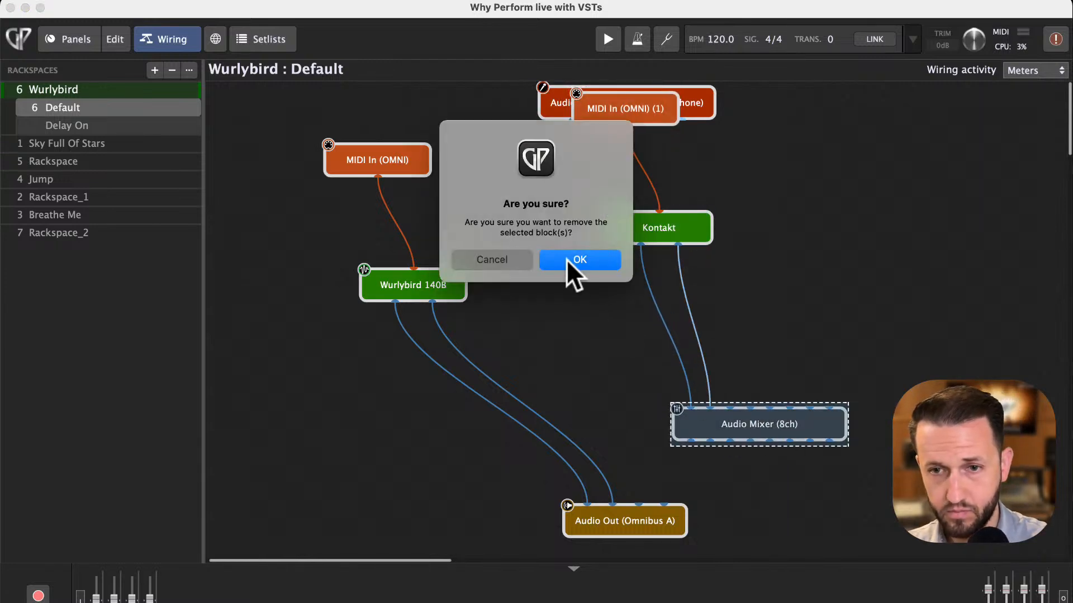
left_click(569, 258)
left_click_drag(640, 244, 595, 491)
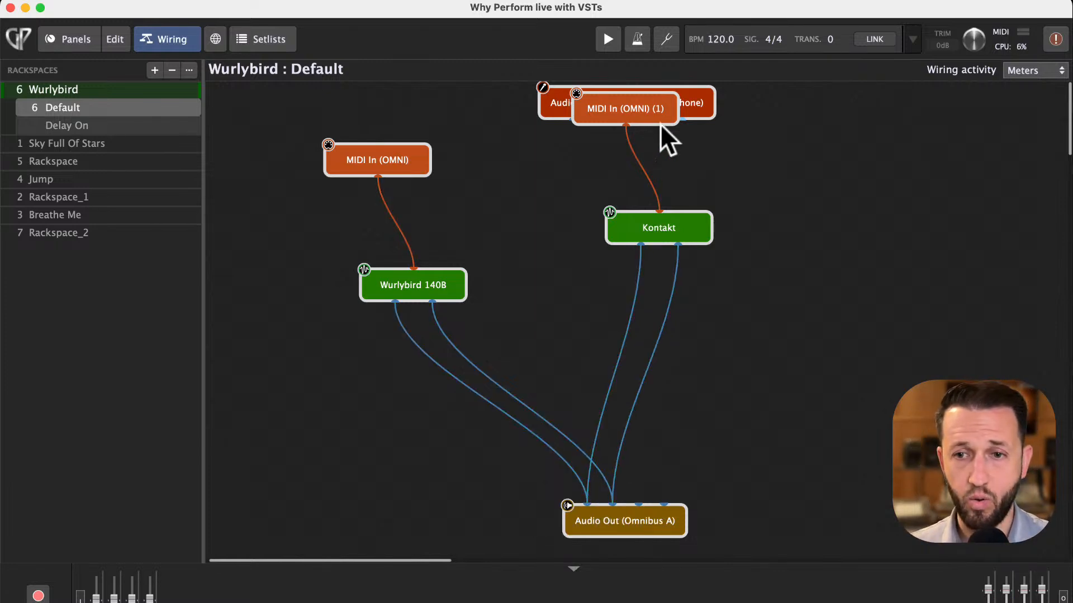
- Rearrange the MIDI In, Kontakt and Wurlybird 140B blocks into two tidy vertical chains
left_click_drag(640, 110, 626, 153)
left_click_drag(642, 220, 602, 296)
left_click_drag(632, 132, 625, 173)
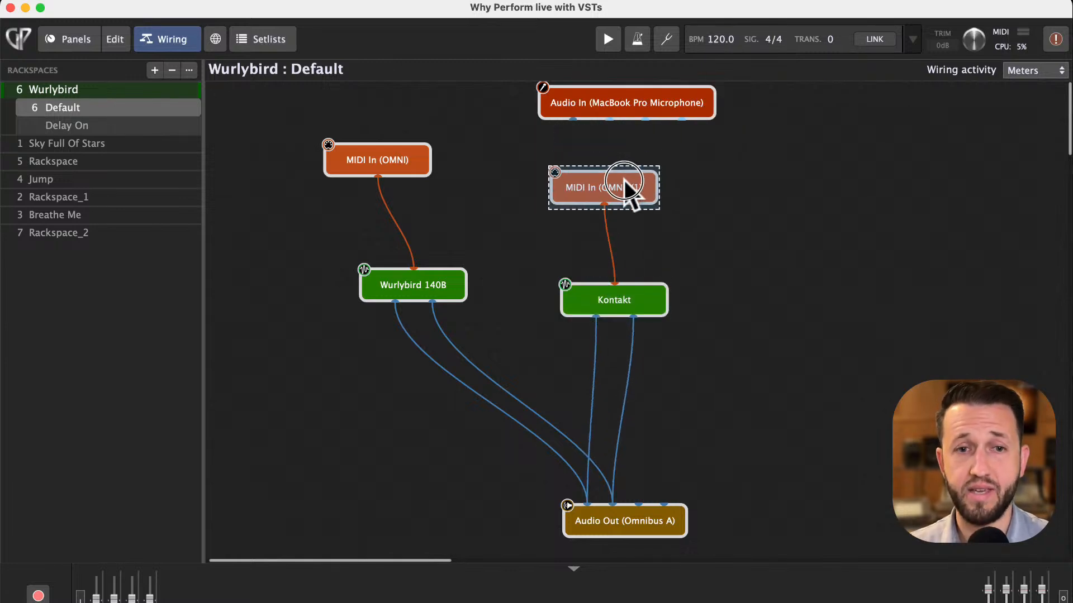
mouse_move(409, 280)
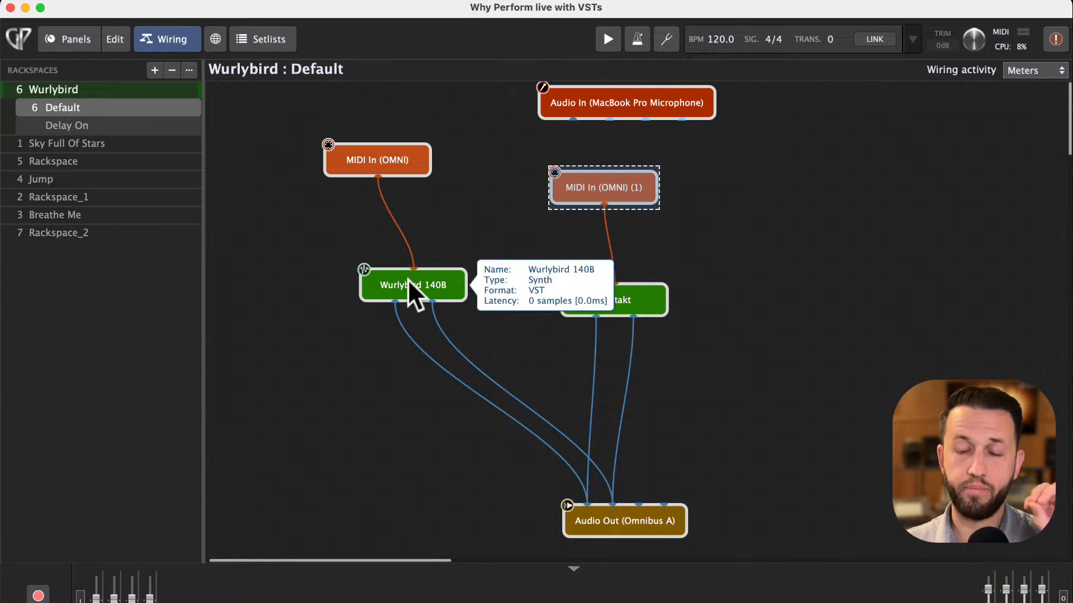
left_click_drag(408, 274, 396, 286)
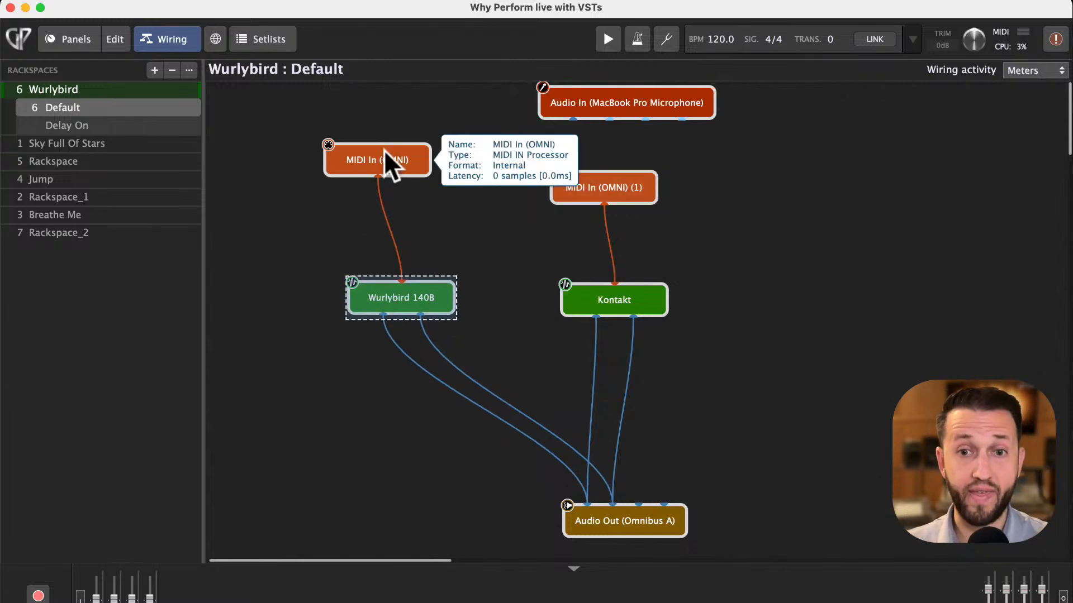
left_click_drag(384, 149, 399, 160)
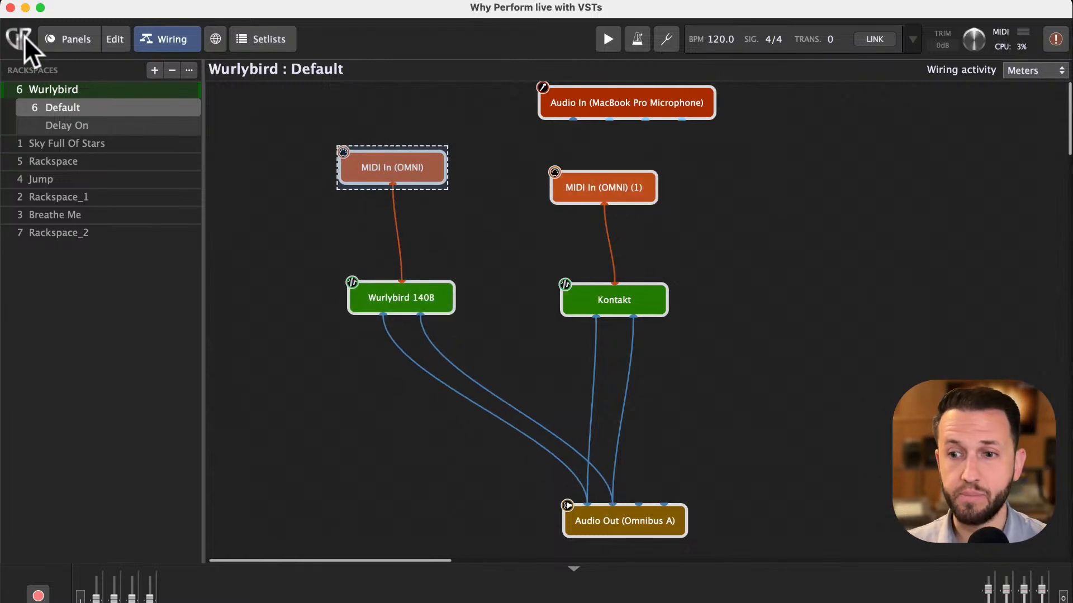
- In panel edit mode, add two red LED buttons below the Volume knob
left_click(115, 39)
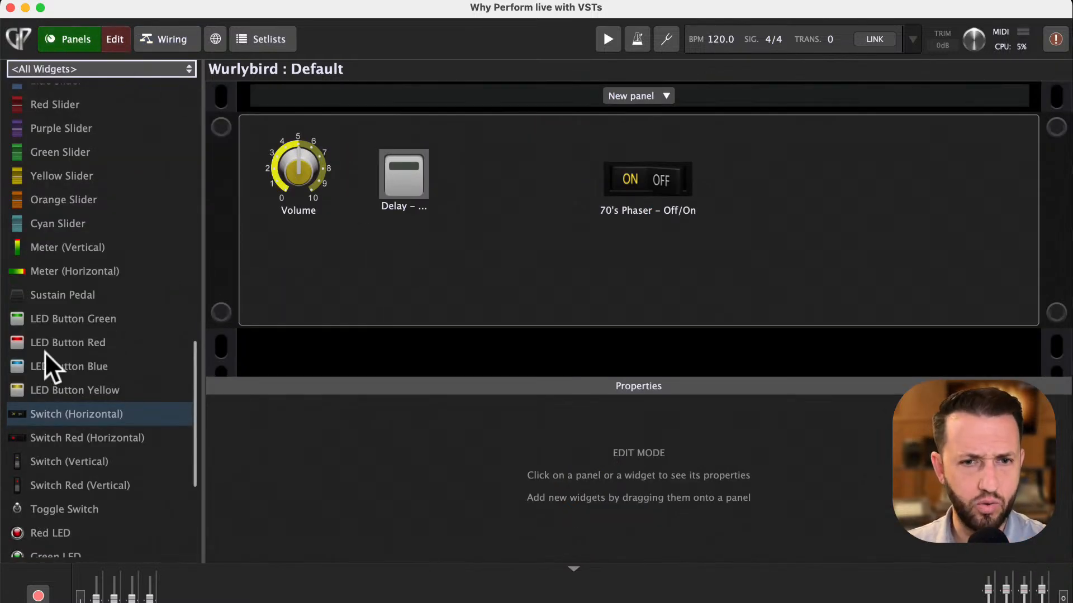
left_click_drag(48, 343, 314, 267)
left_click(431, 271)
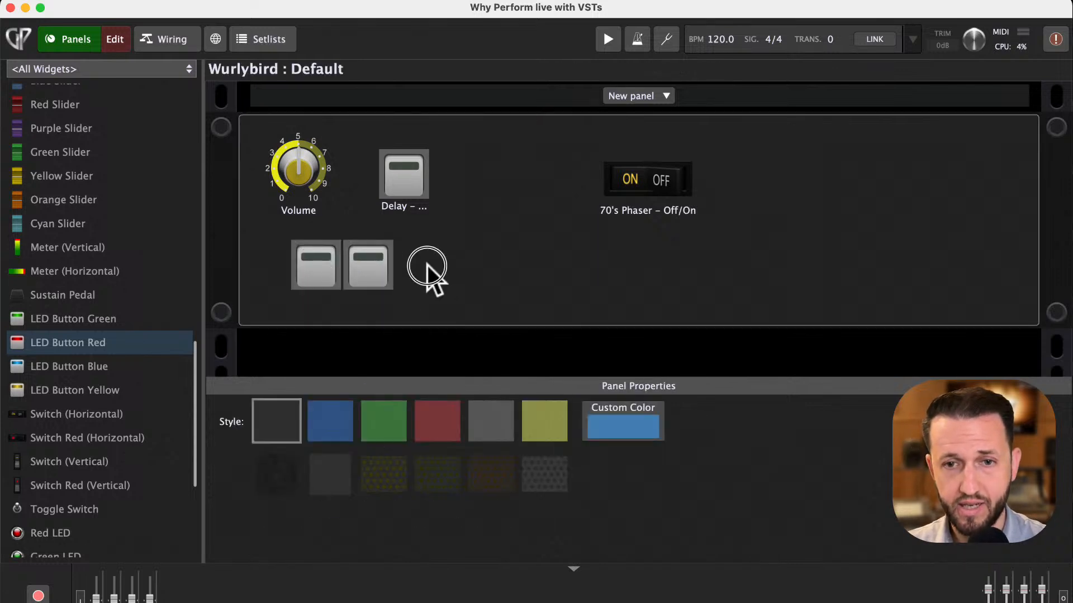
- Map the first red LED button to the MIDI In (OMNI) block
left_click(319, 280)
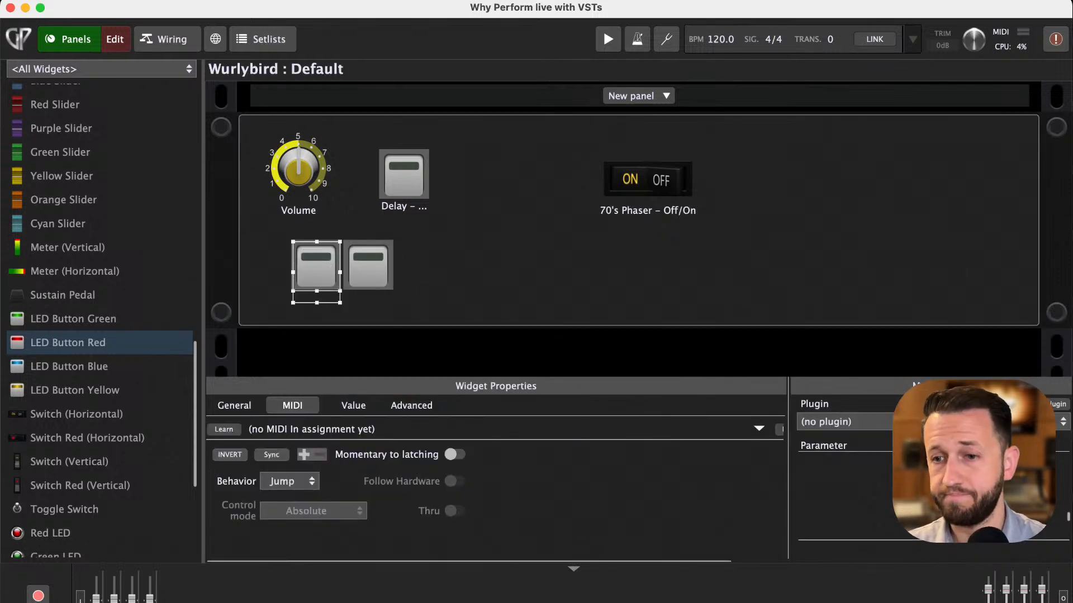
left_click_drag(974, 462, 102, 489)
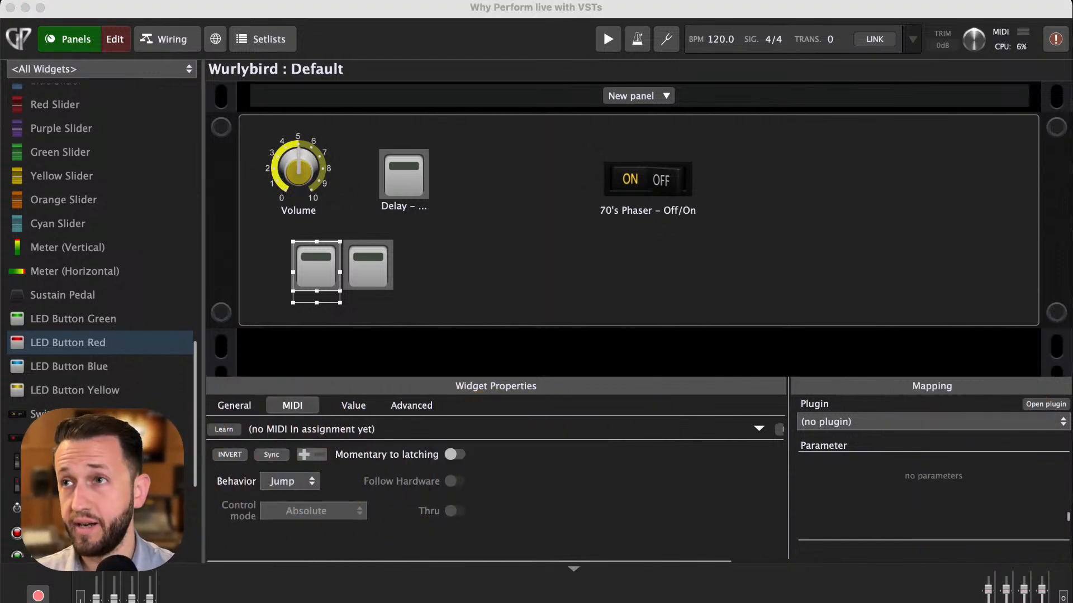
left_click(934, 422)
left_click(907, 506)
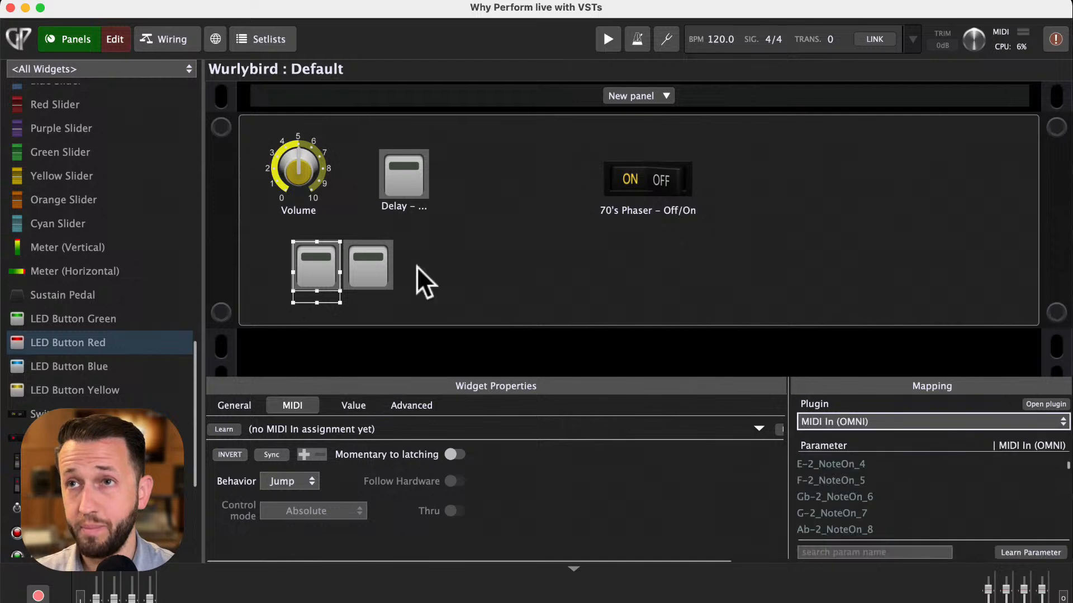
- Map the second red LED button to the MIDI In (OMNI) (1) block
left_click(378, 263)
left_click(843, 423)
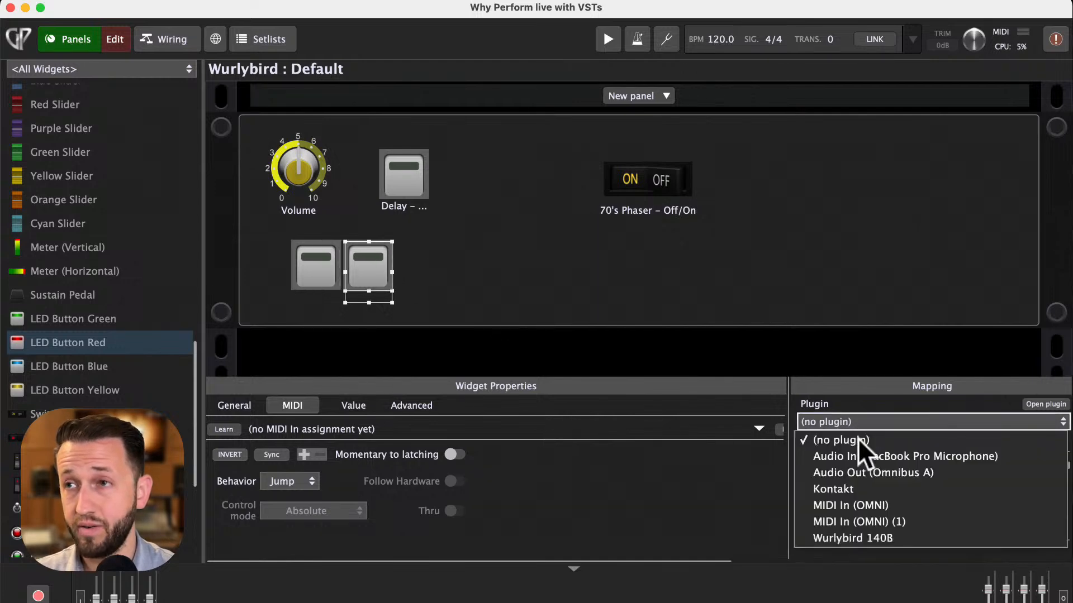
left_click(875, 523)
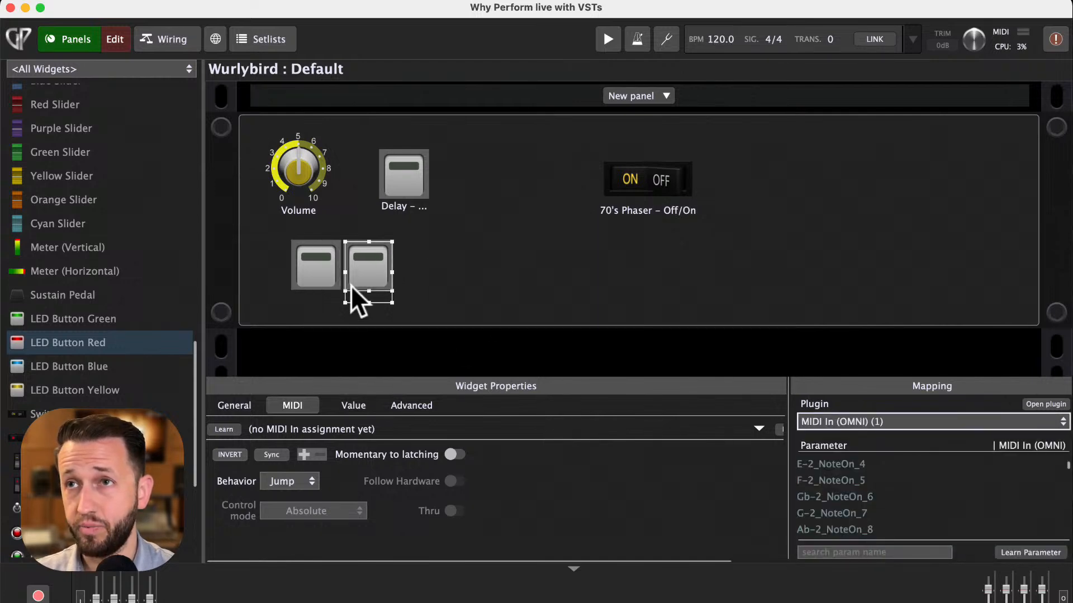
- Search the first button's parameters for block o and assign it to BlockNoteOn
left_click(317, 272)
scroll(837, 491, "up", 5)
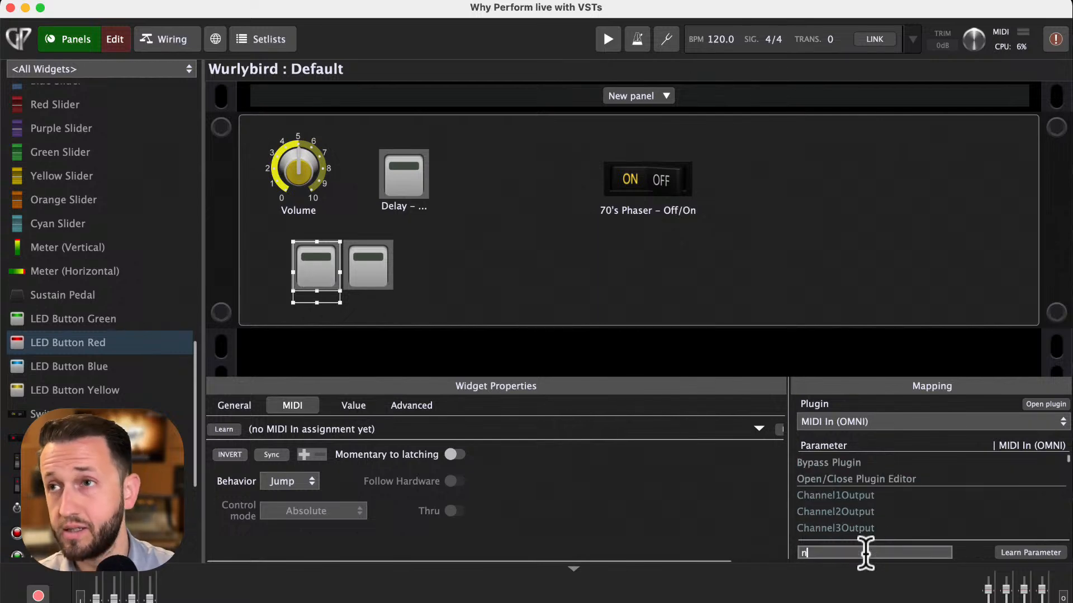
type("block o")
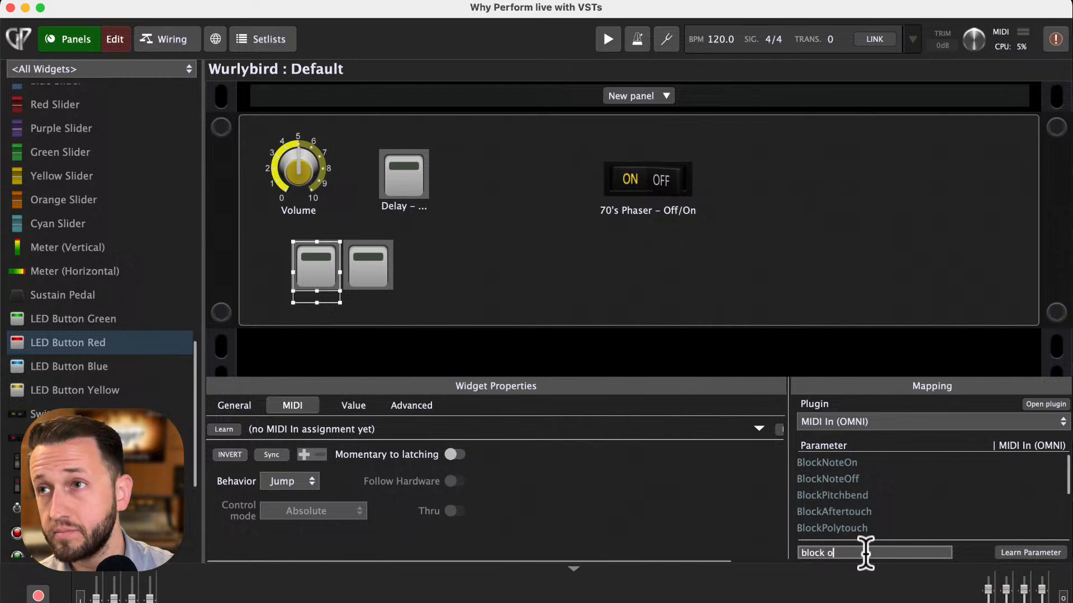
left_click(841, 479)
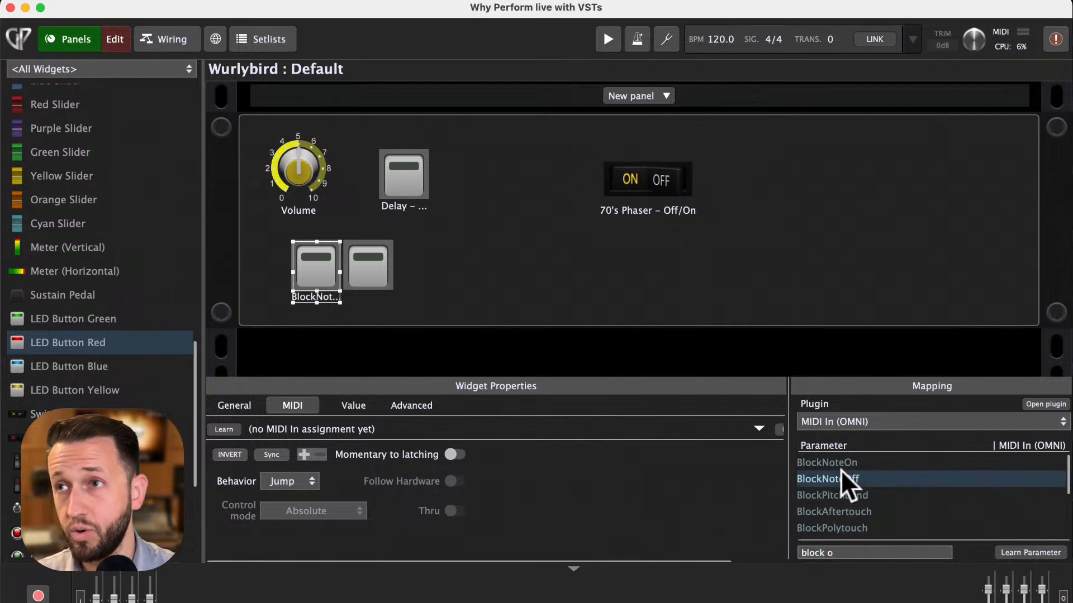
left_click(841, 464)
- Search the second button's parameters for block note and assign it to BlockNoteOn
left_click(370, 269)
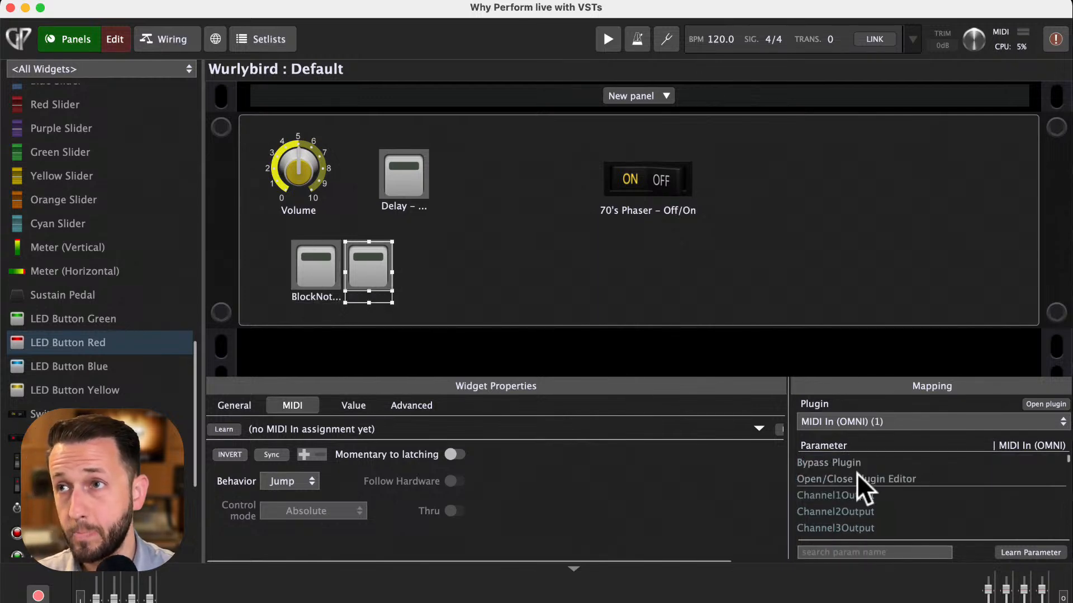
left_click(839, 551)
type("block not")
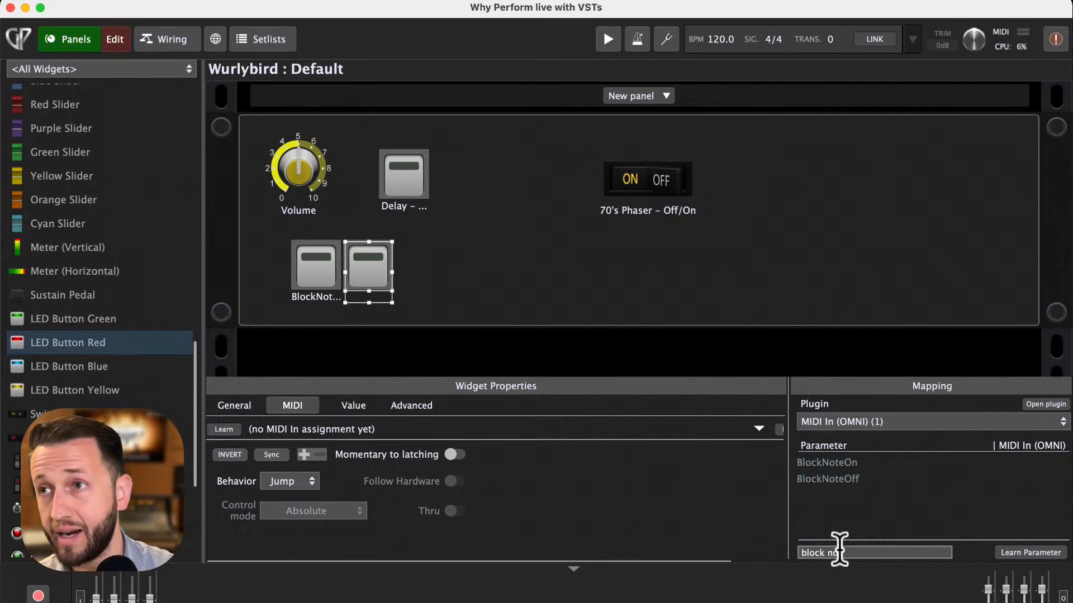
type("e")
left_click(843, 464)
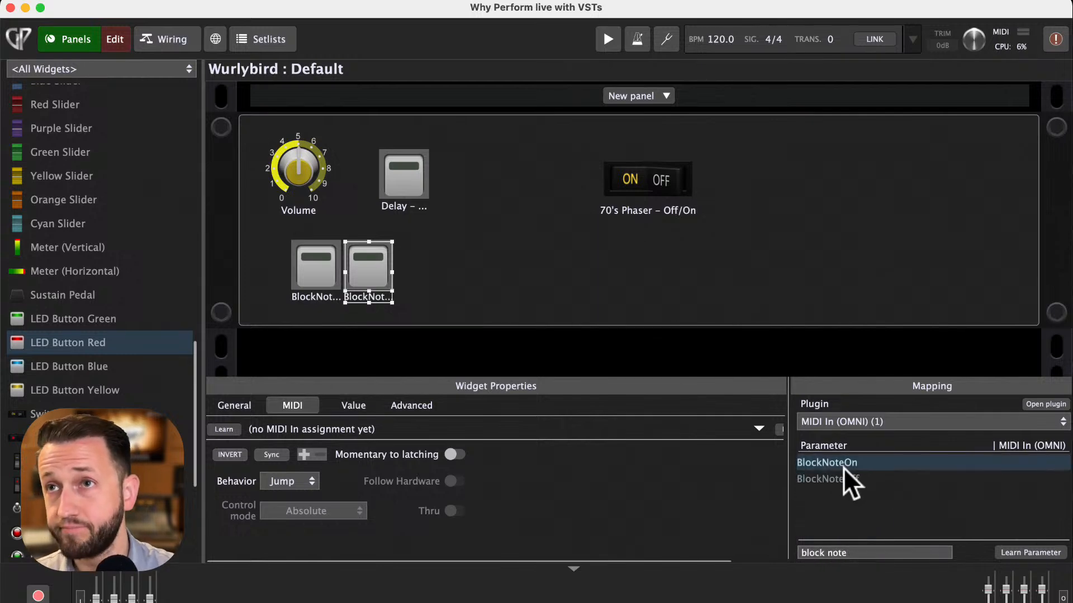
- Leave edit mode and toggle the two buttons to switch which instrument plays
left_click(116, 49)
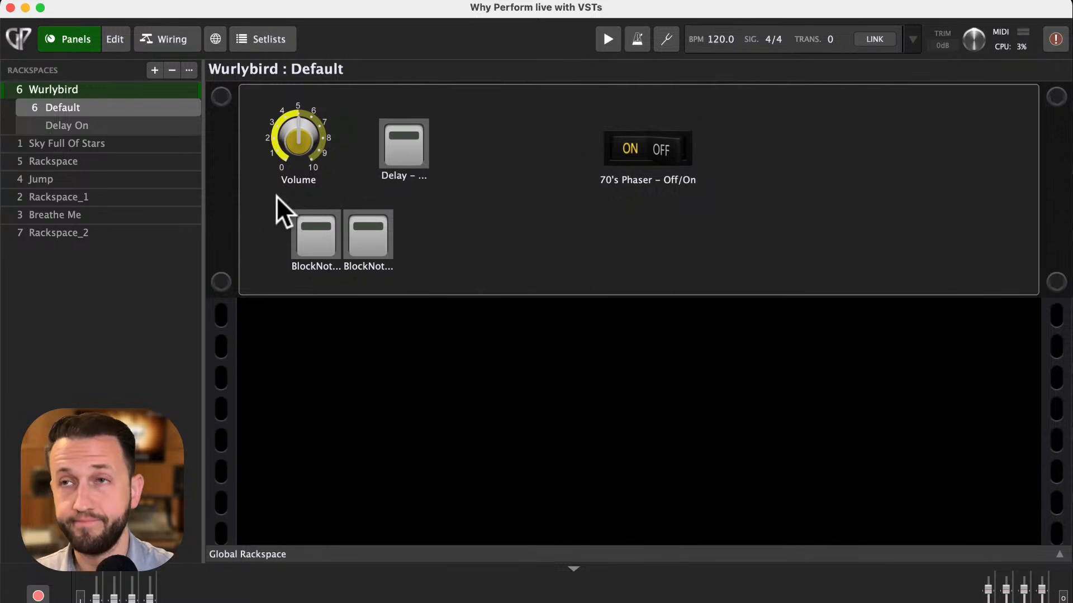
left_click(304, 238)
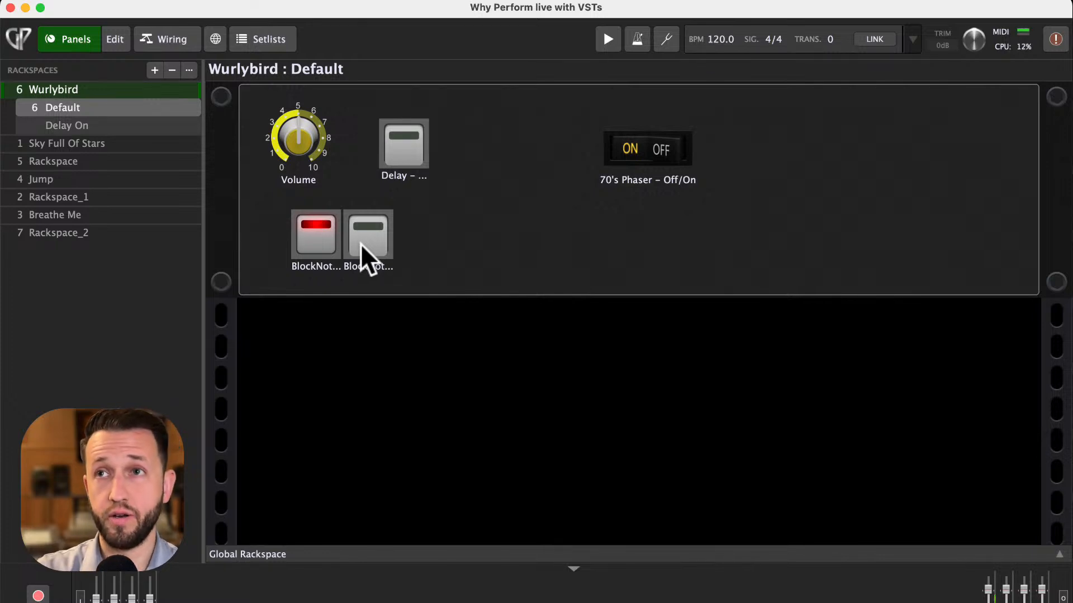
left_click(314, 240)
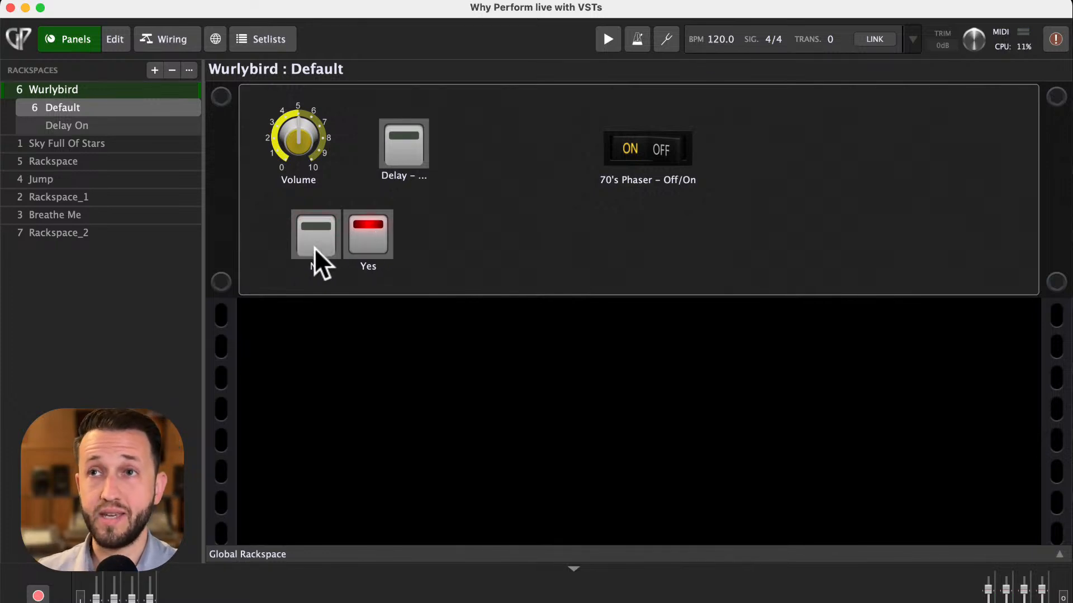